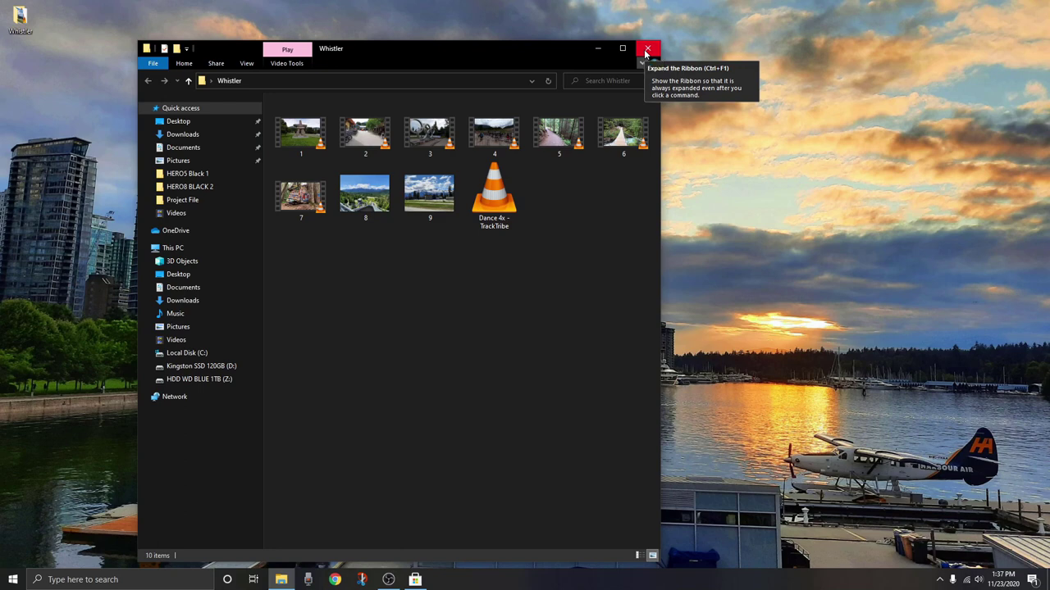
Close the Whistler folder window and find the Photos app in the list of installed apps.
left_click(645, 51)
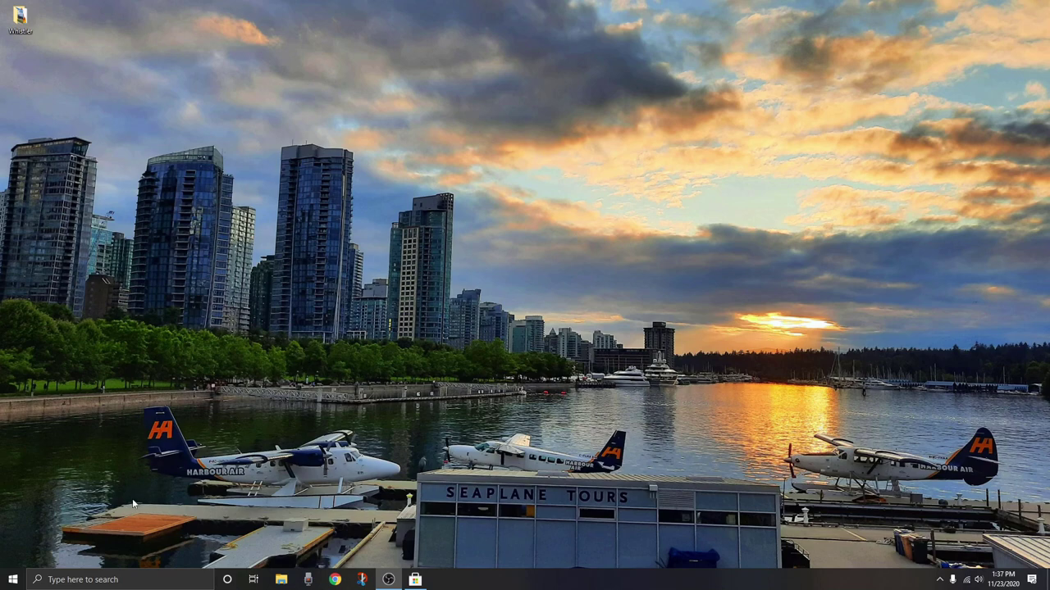
left_click(14, 582)
scroll(96, 471, "down", 10)
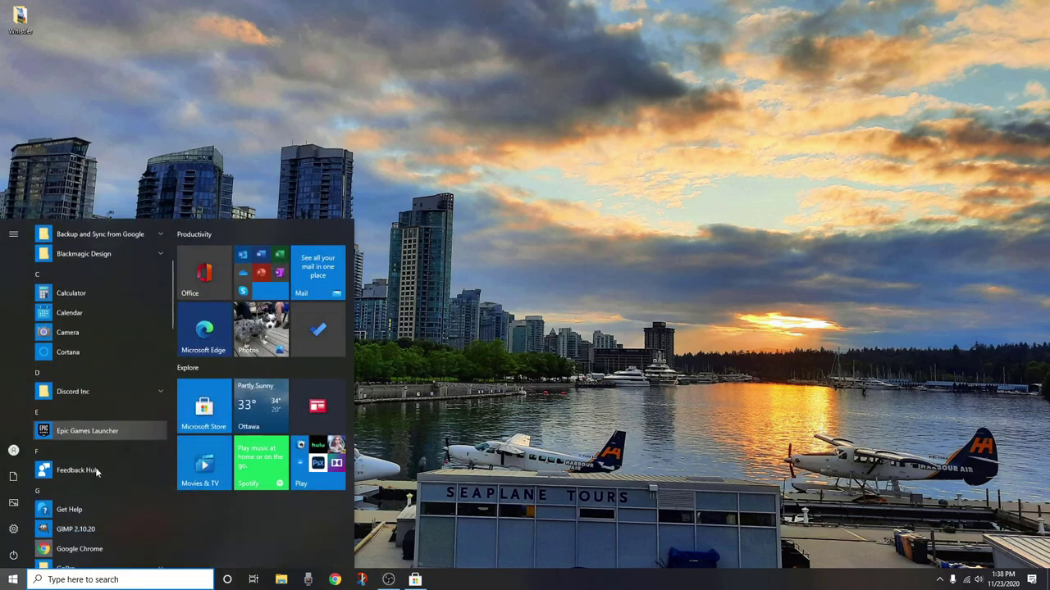
scroll(96, 473, "down", 6)
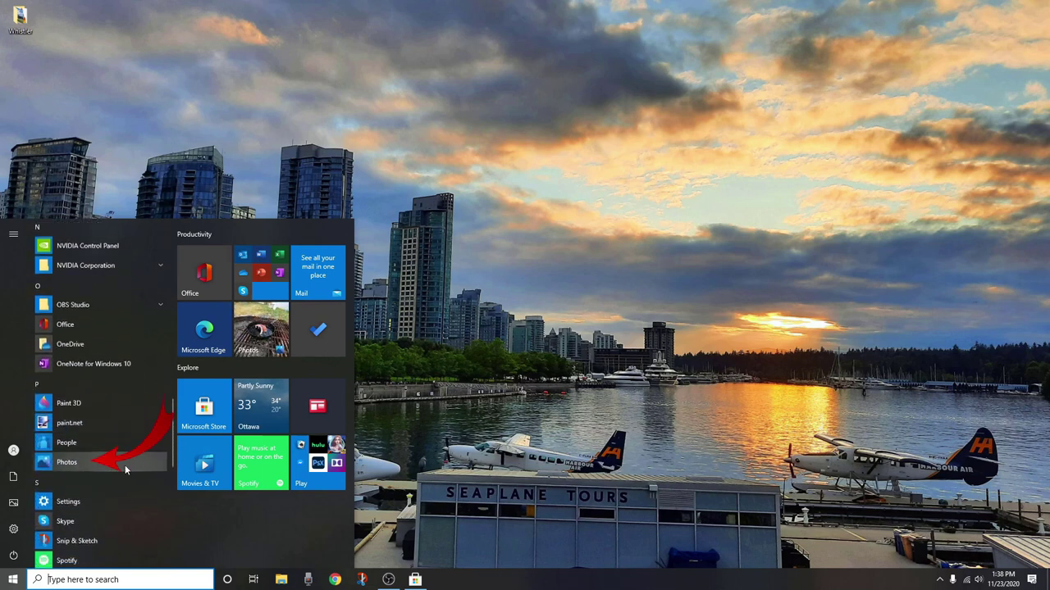
left_click(115, 470)
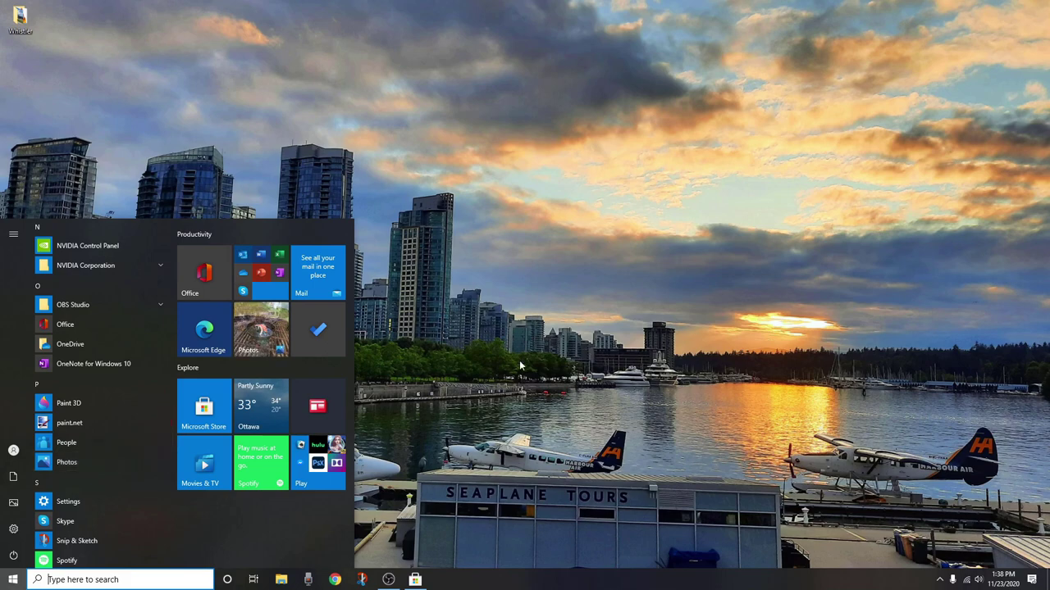
Search Windows for "video" and open the Video Editor app.
left_click(130, 579)
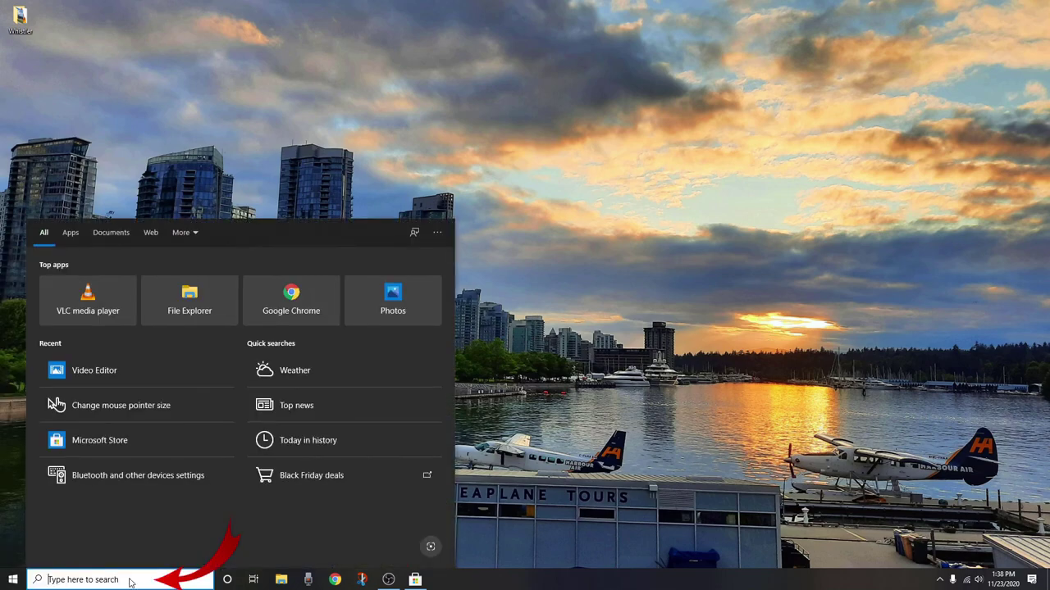
type("video")
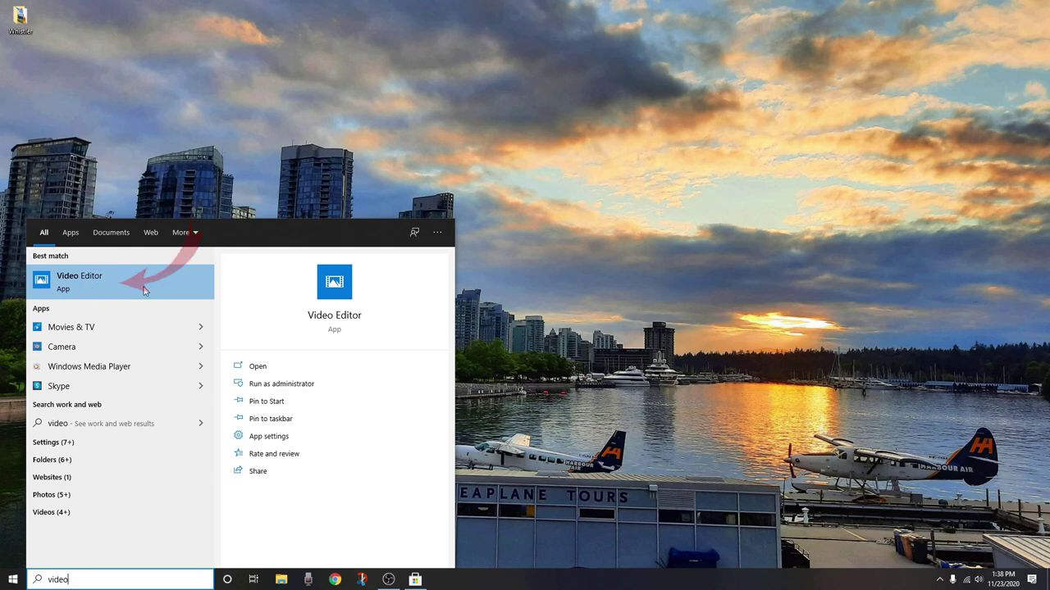
left_click(339, 321)
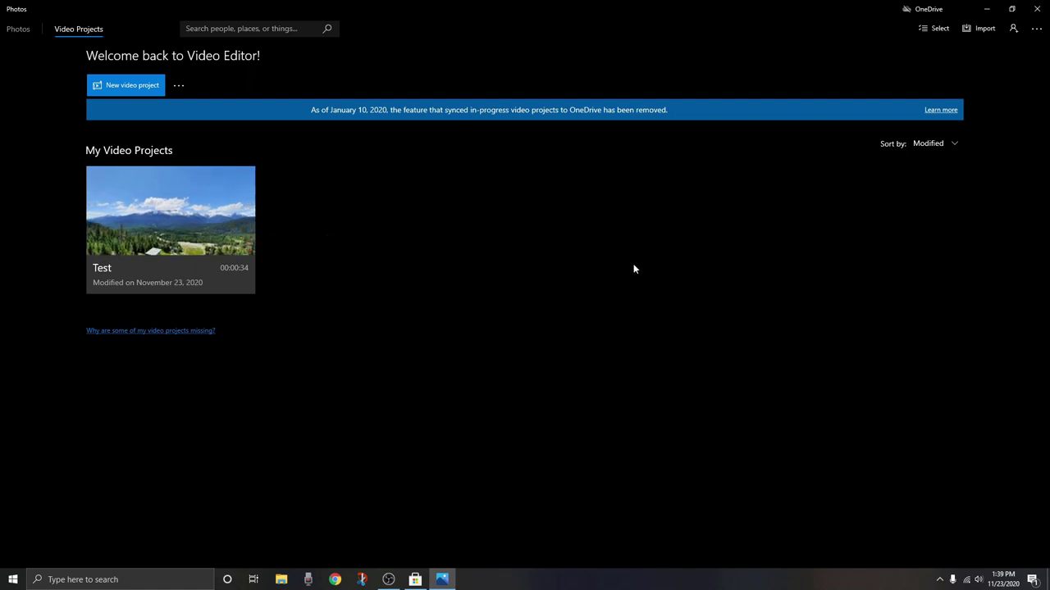
left_click(955, 145)
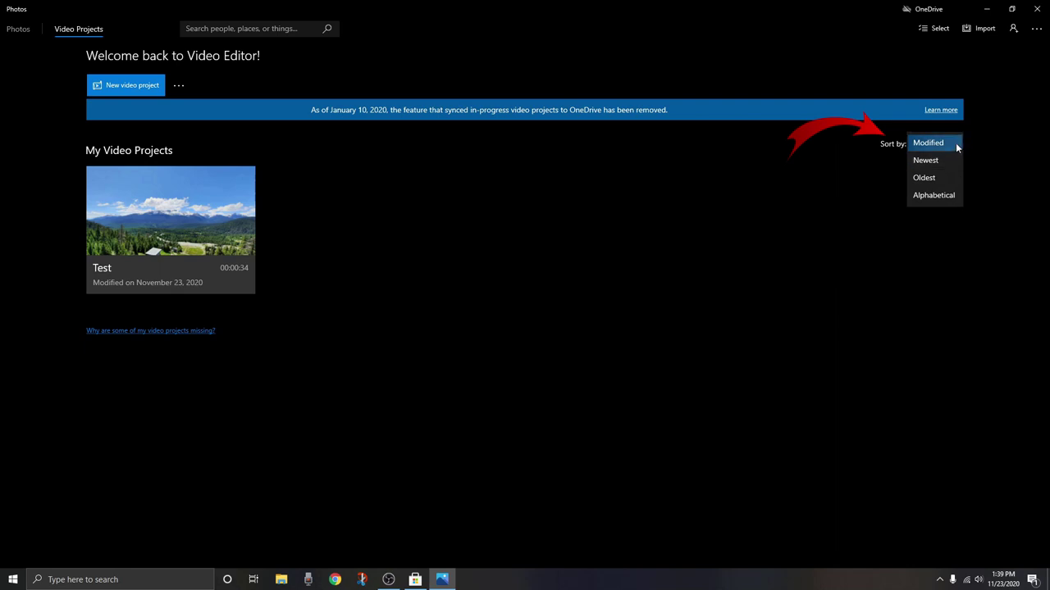
left_click(744, 153)
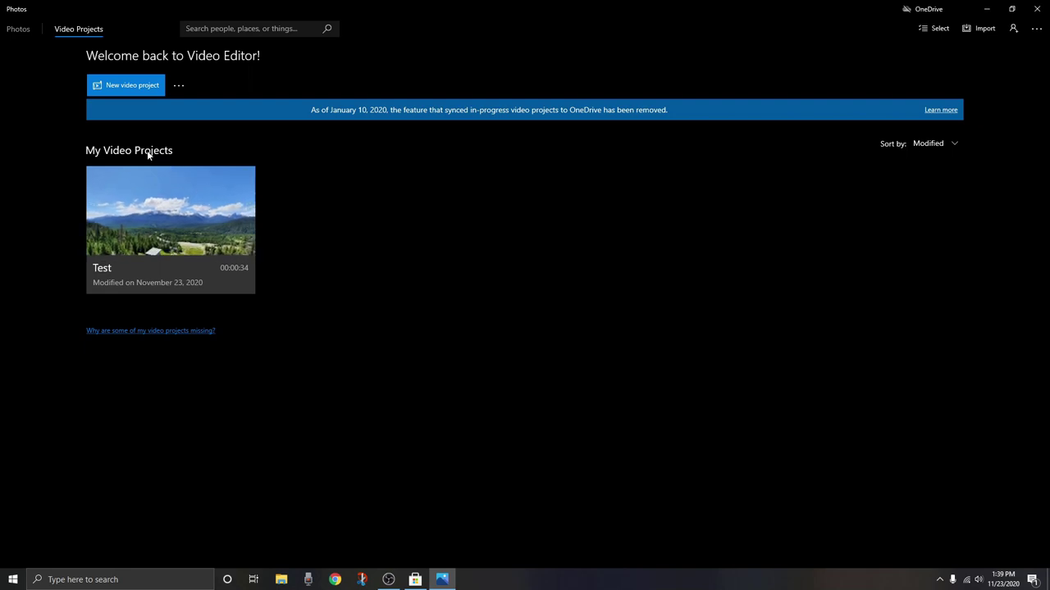
Create a new video project named "Whistler Video".
left_click(129, 94)
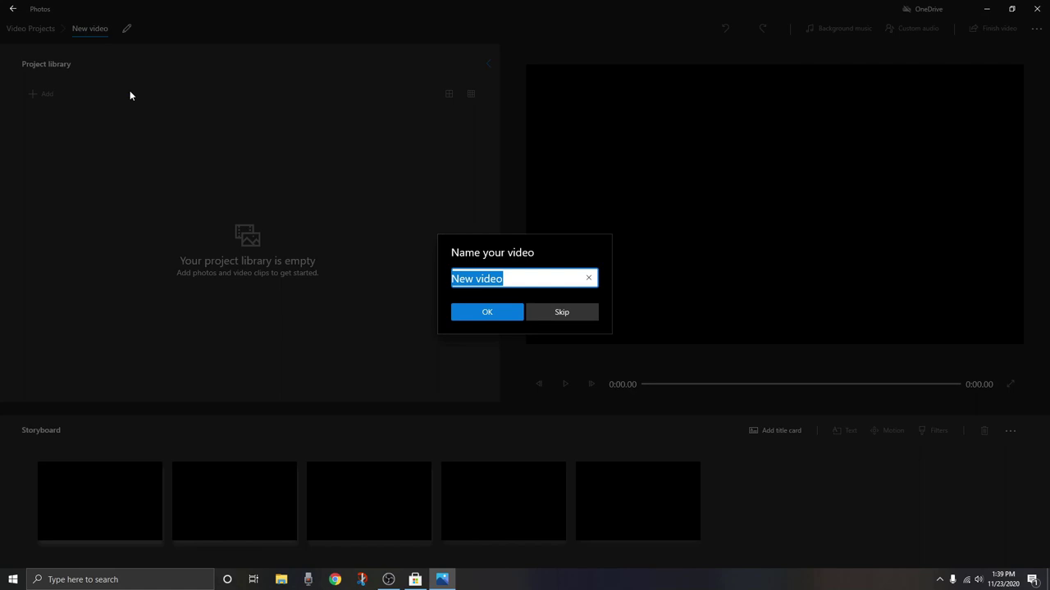
type("Whi")
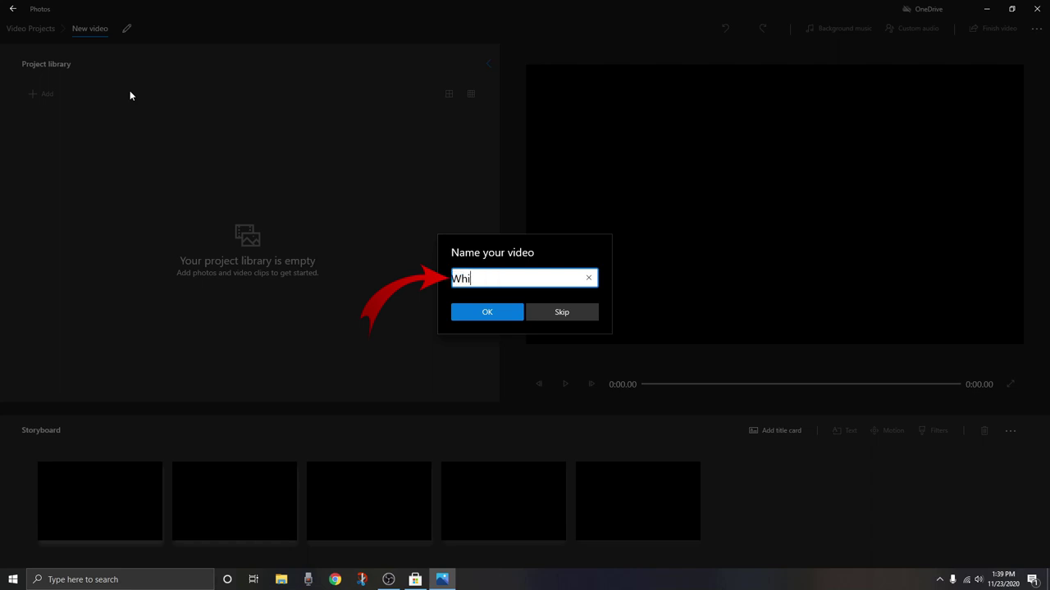
type("tler Video")
left_click(470, 278)
type("s")
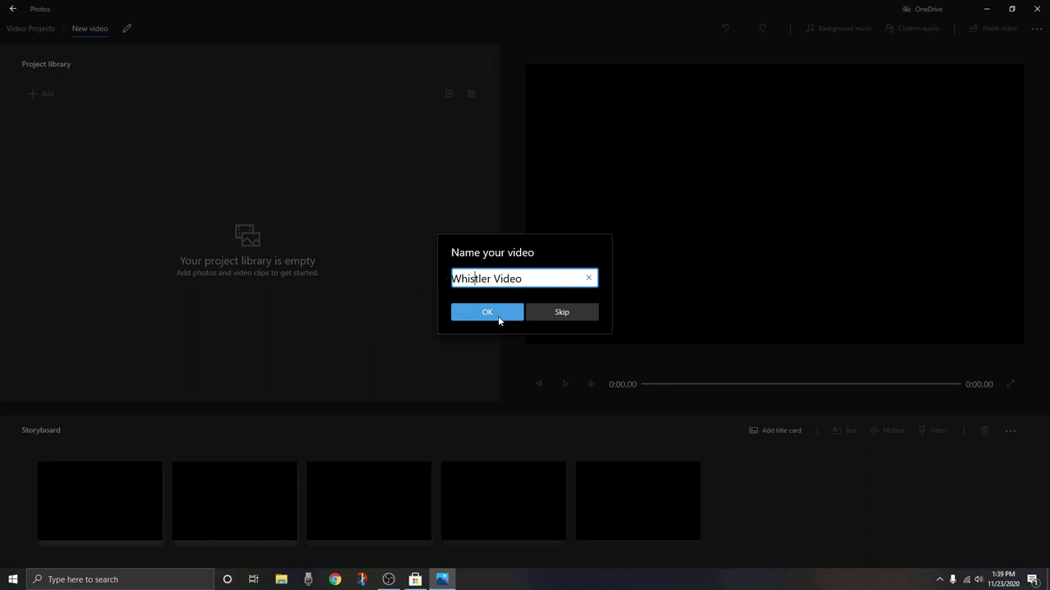
left_click(498, 314)
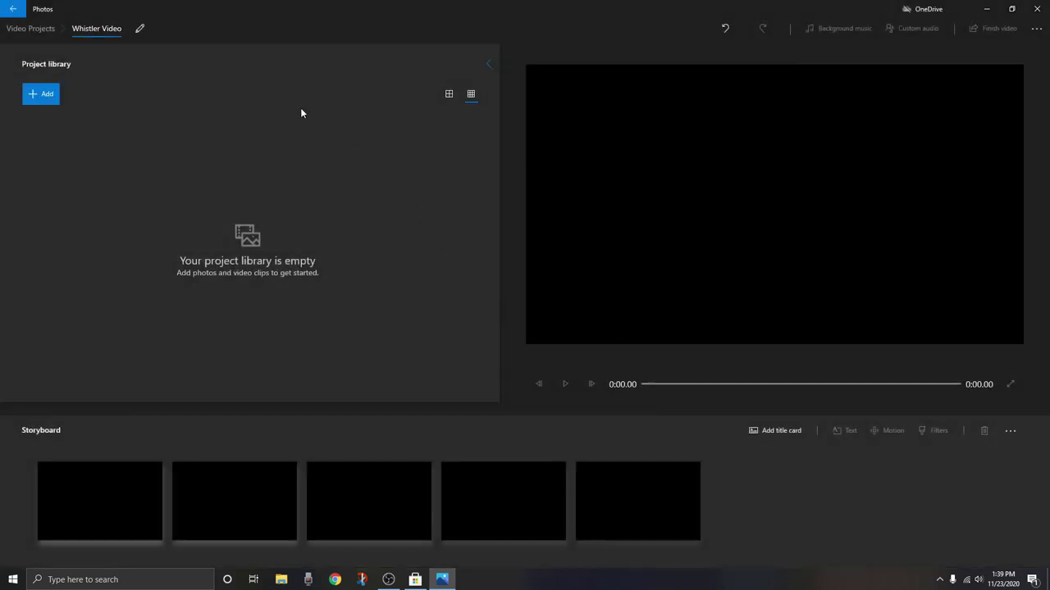
left_click(141, 29)
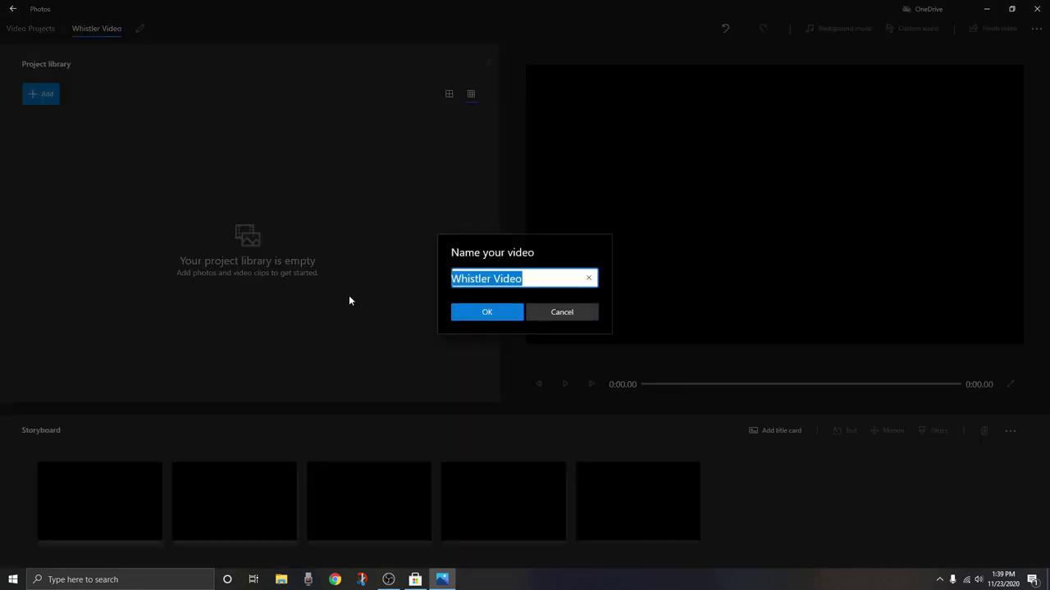
left_click(563, 312)
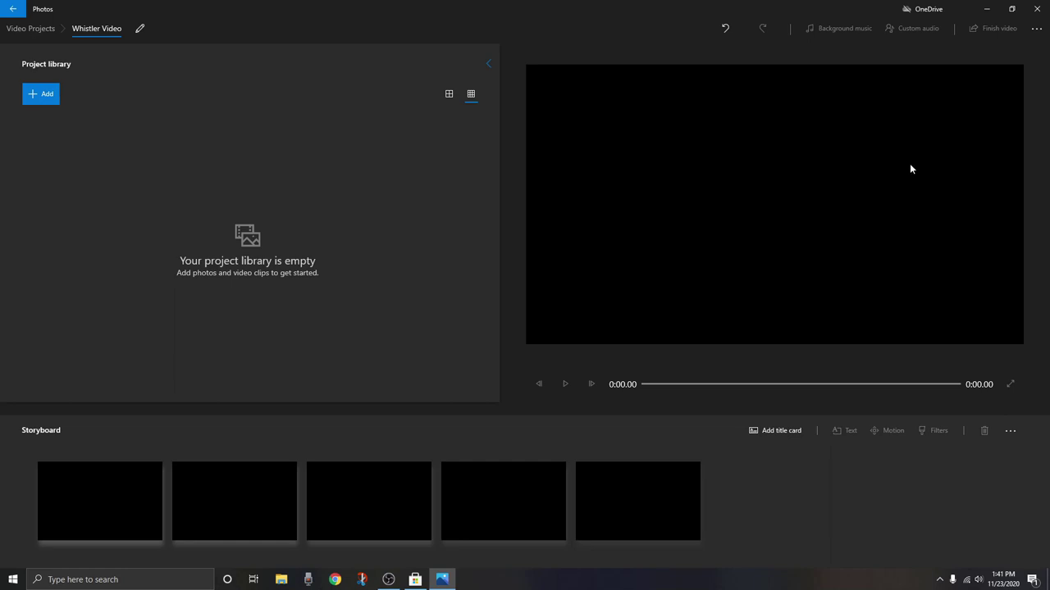
Change the project's aspect ratio to 4:3, and restore it to 16:9.
left_click(1037, 37)
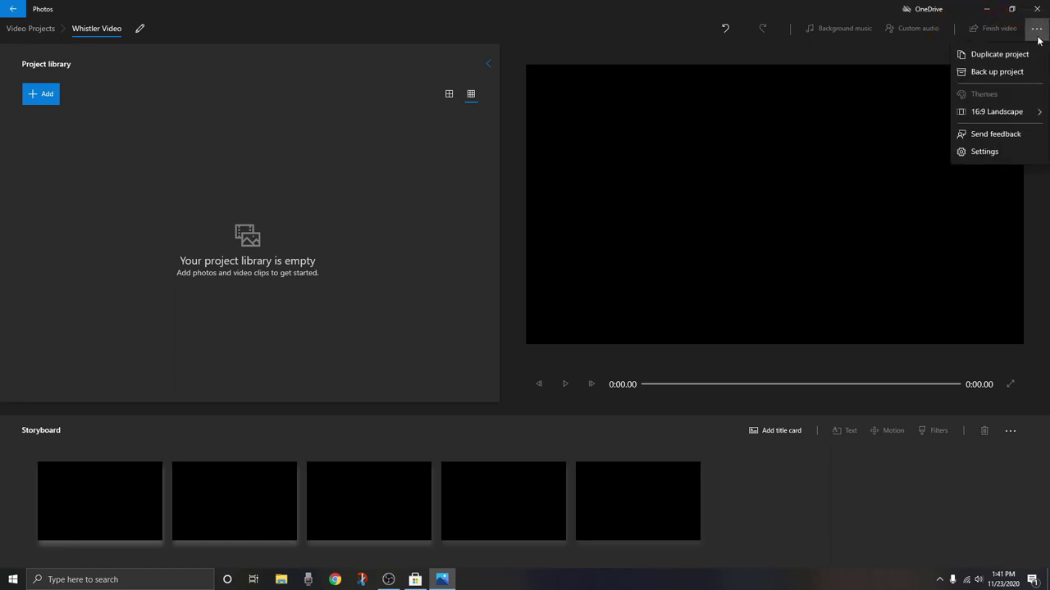
left_click(1031, 111)
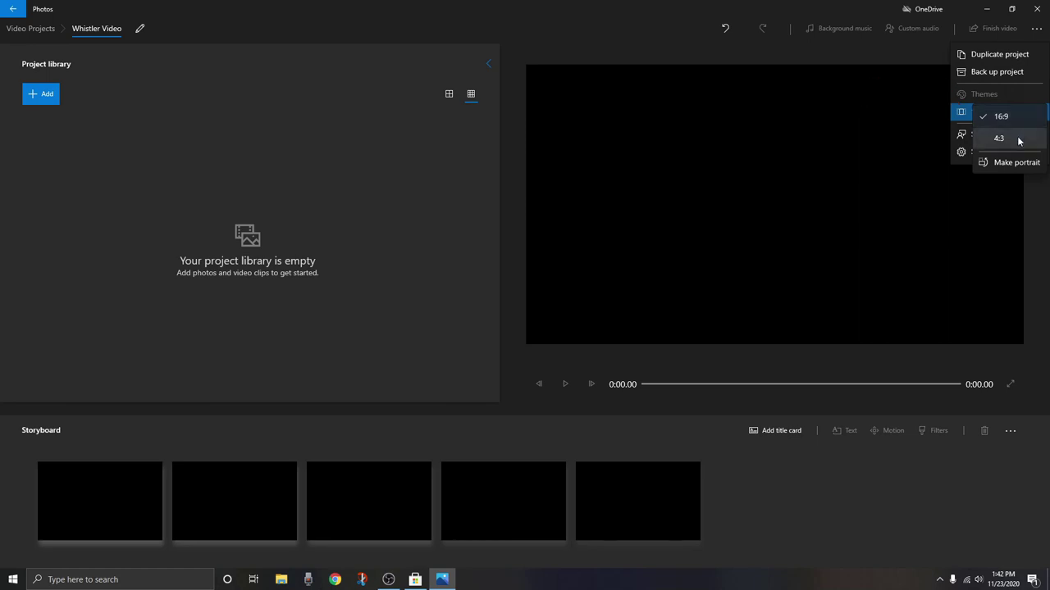
left_click(1019, 139)
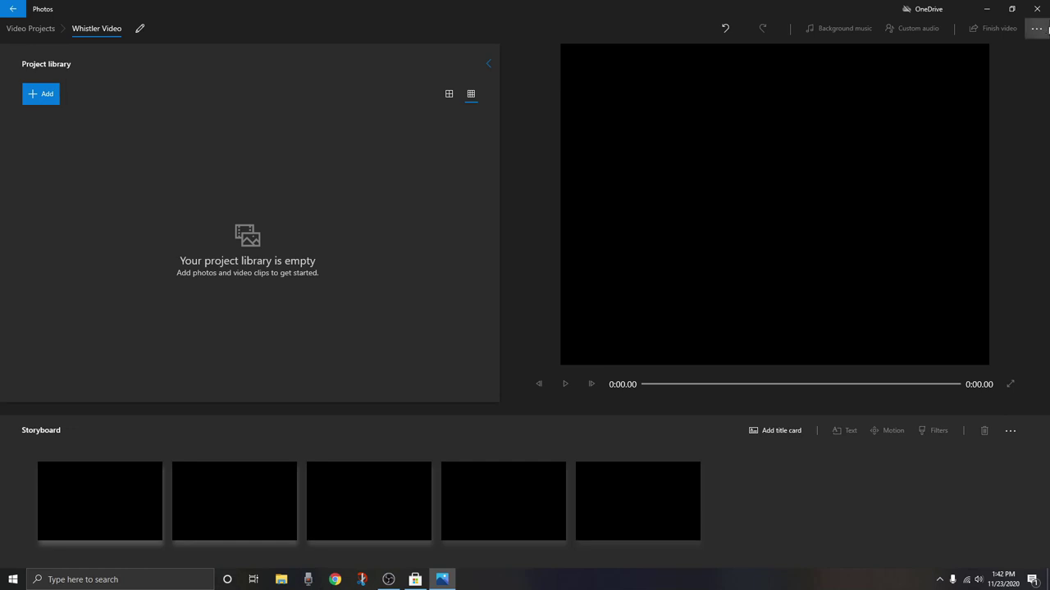
left_click(1036, 29)
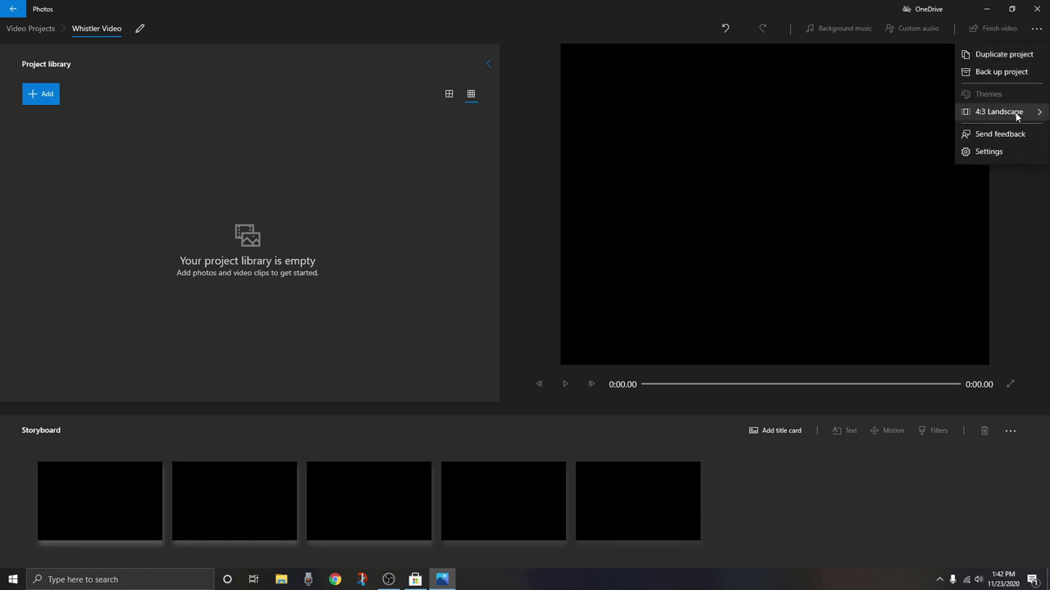
left_click(1015, 117)
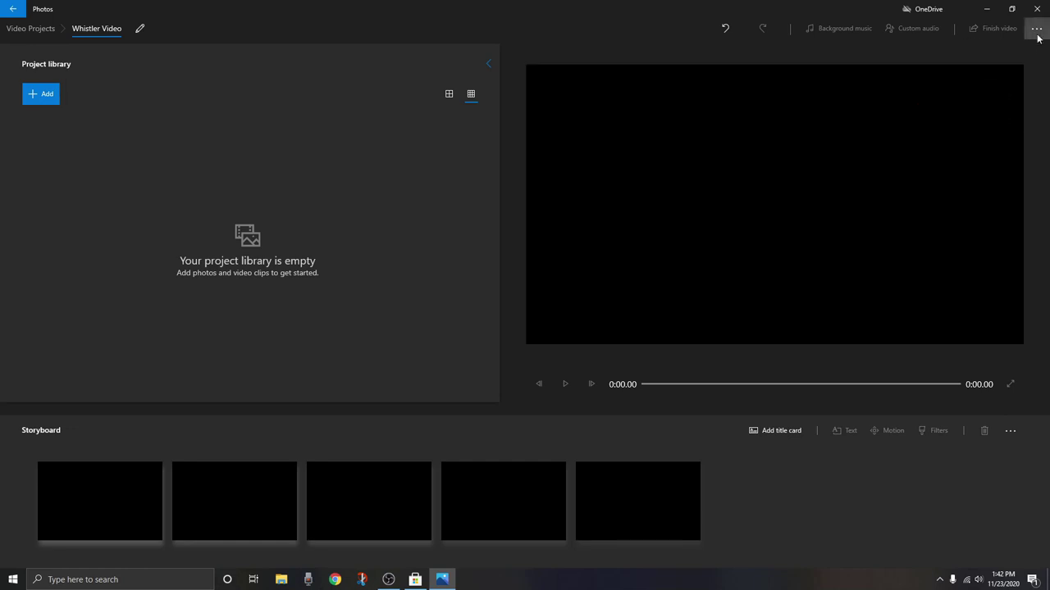
Switch the project to portrait orientation, and return it to landscape.
left_click(1037, 37)
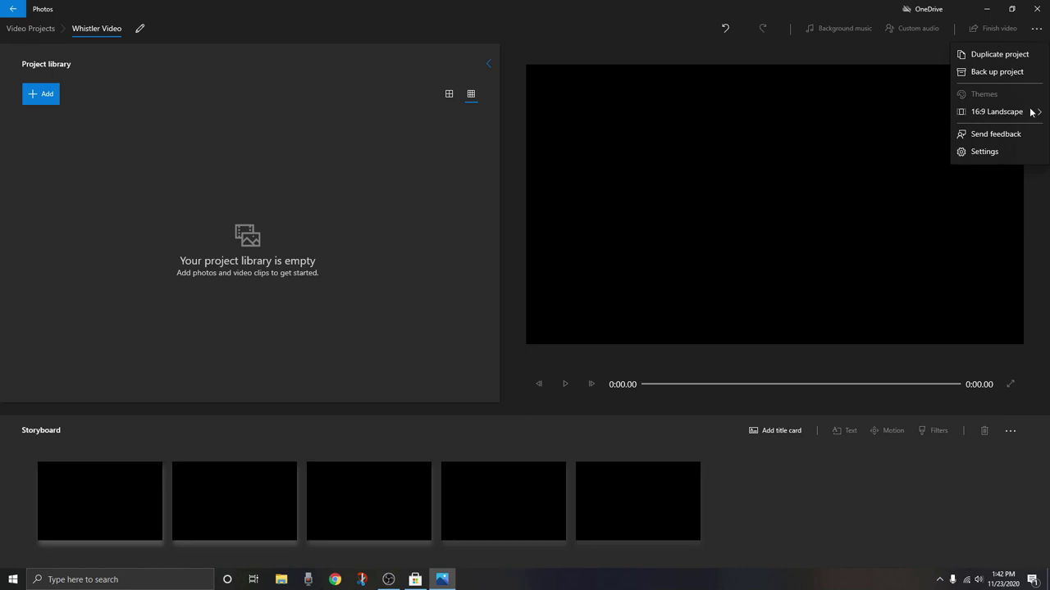
mouse_move(1030, 111)
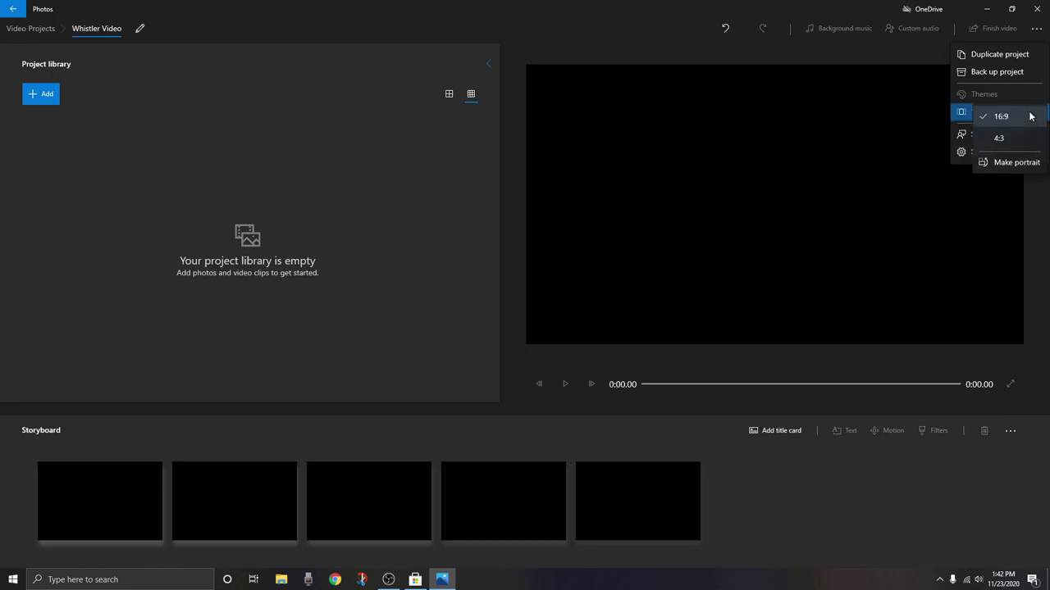
left_click(1017, 163)
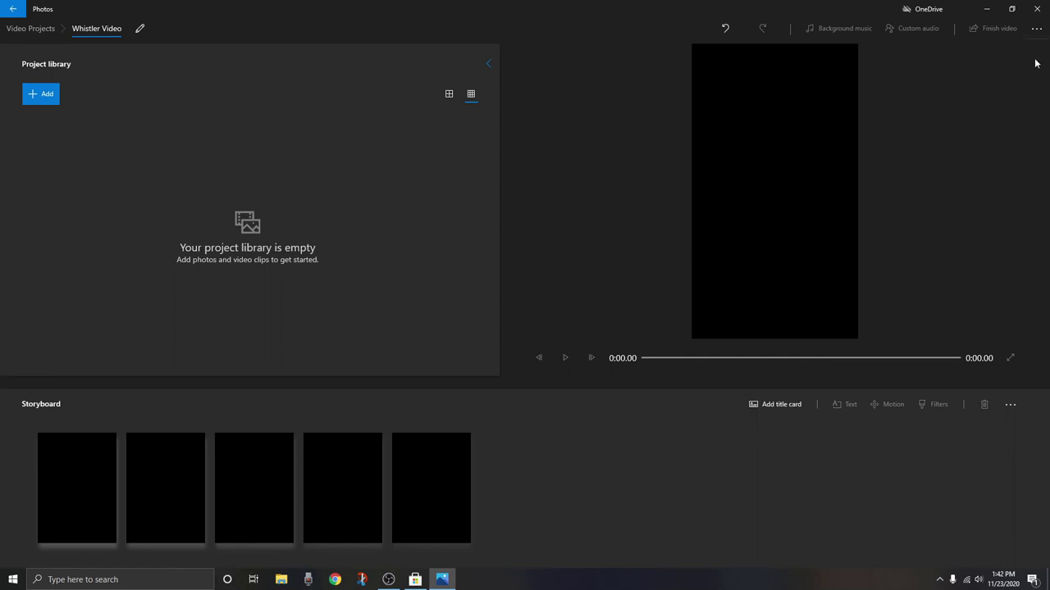
left_click(1036, 28)
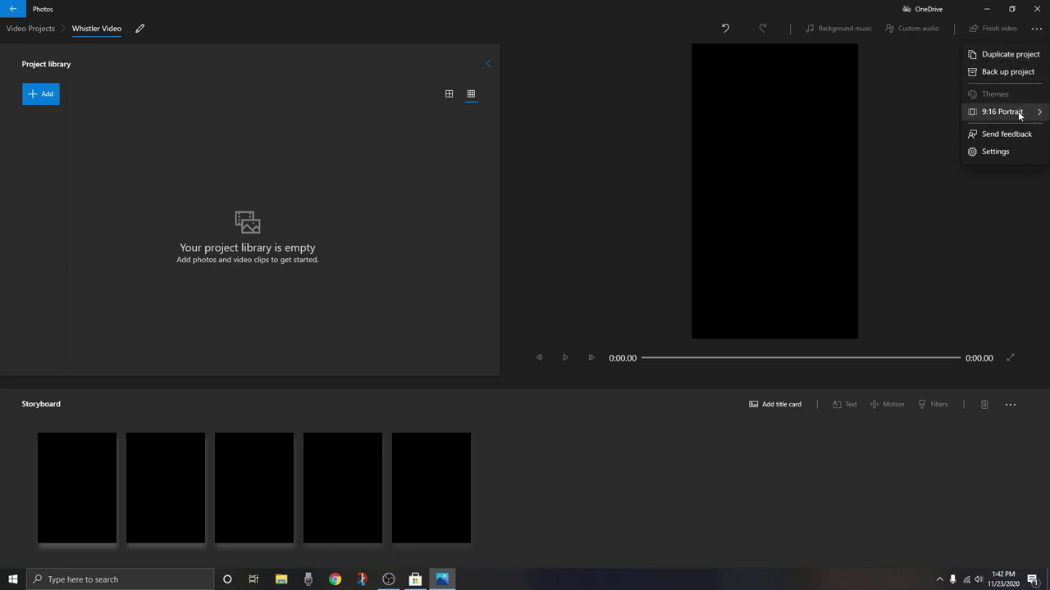
mouse_move(1019, 114)
left_click(1003, 163)
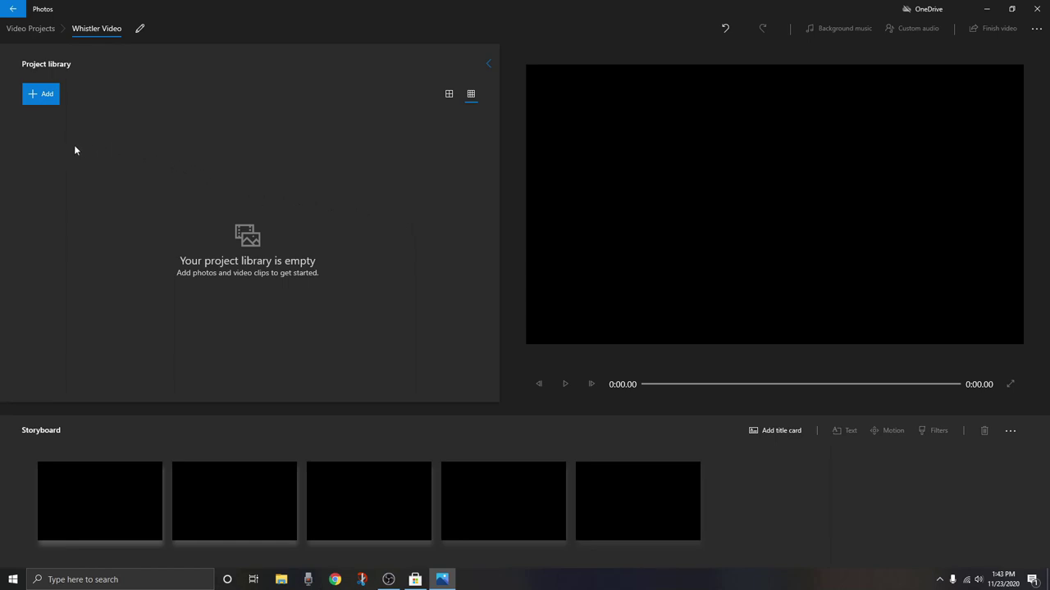
Add video clips 1 through 5 from the Whistler folder on this PC's Desktop to the project library.
left_click(55, 105)
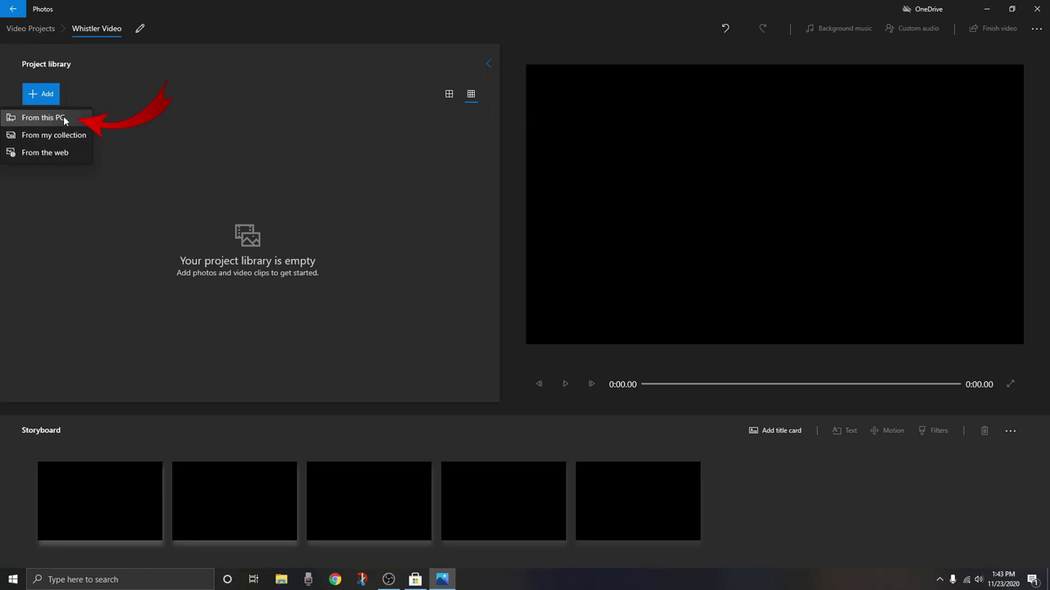
left_click(73, 117)
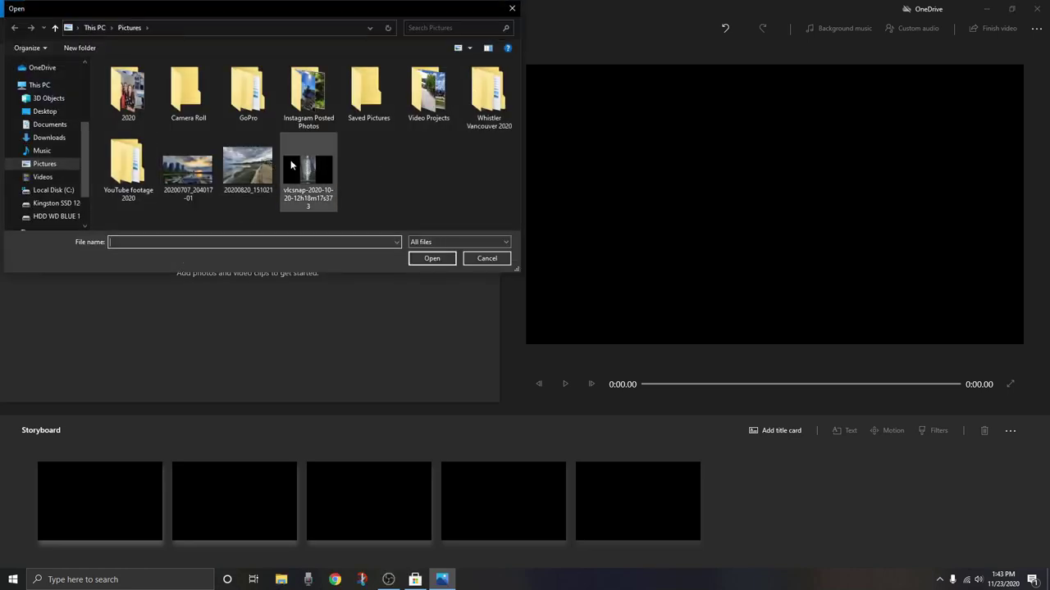
left_click(54, 113)
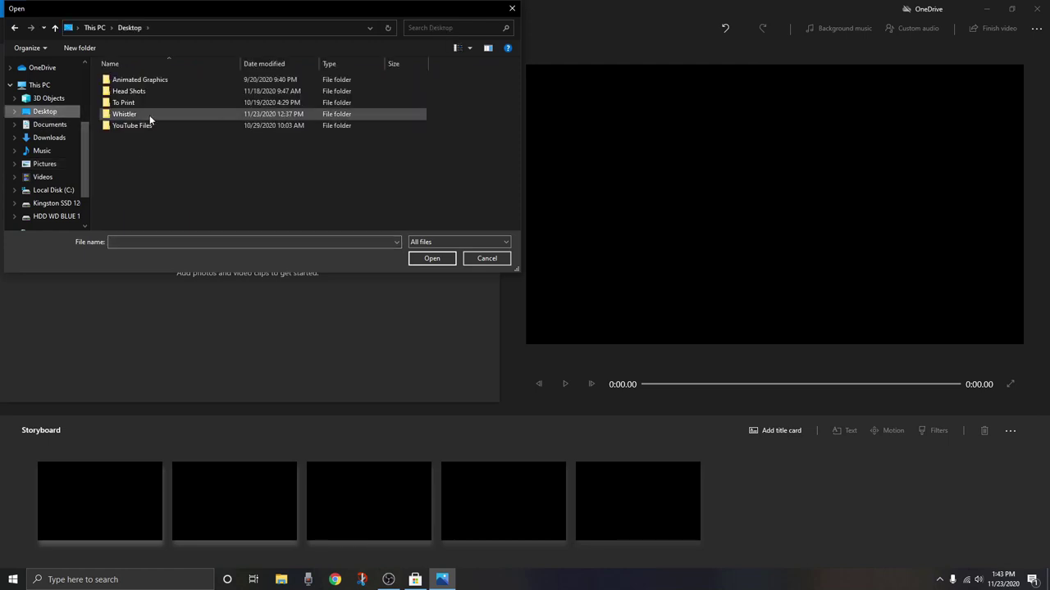
double_click(125, 114)
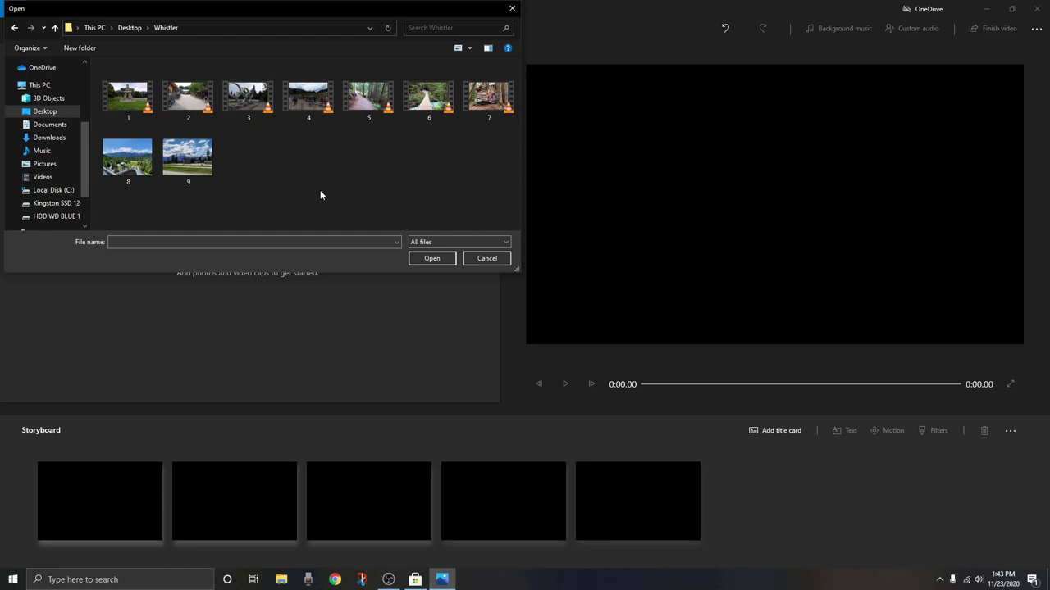
left_click(131, 105)
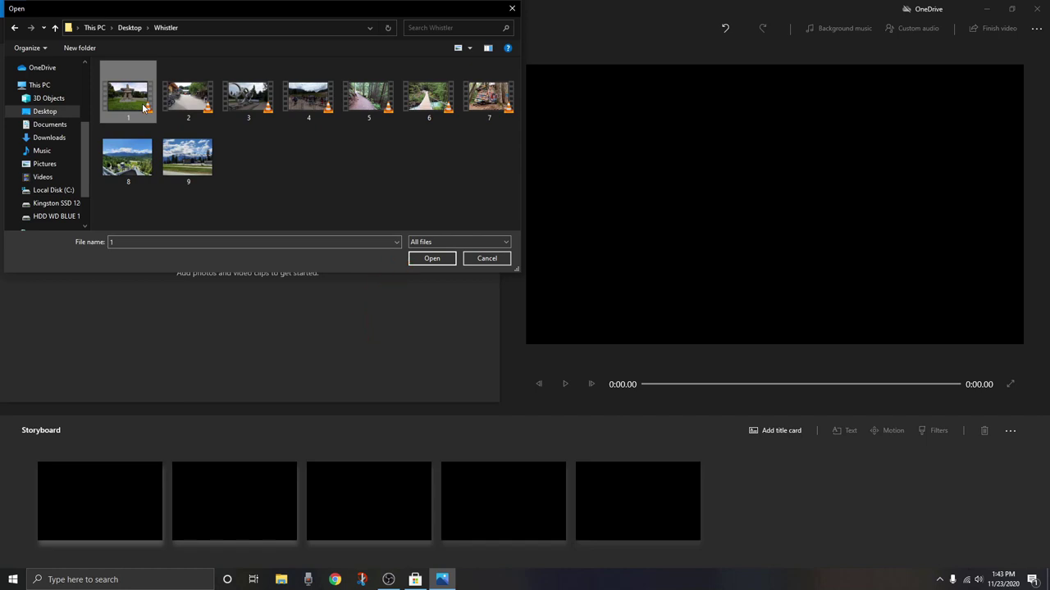
key("shift+Right")
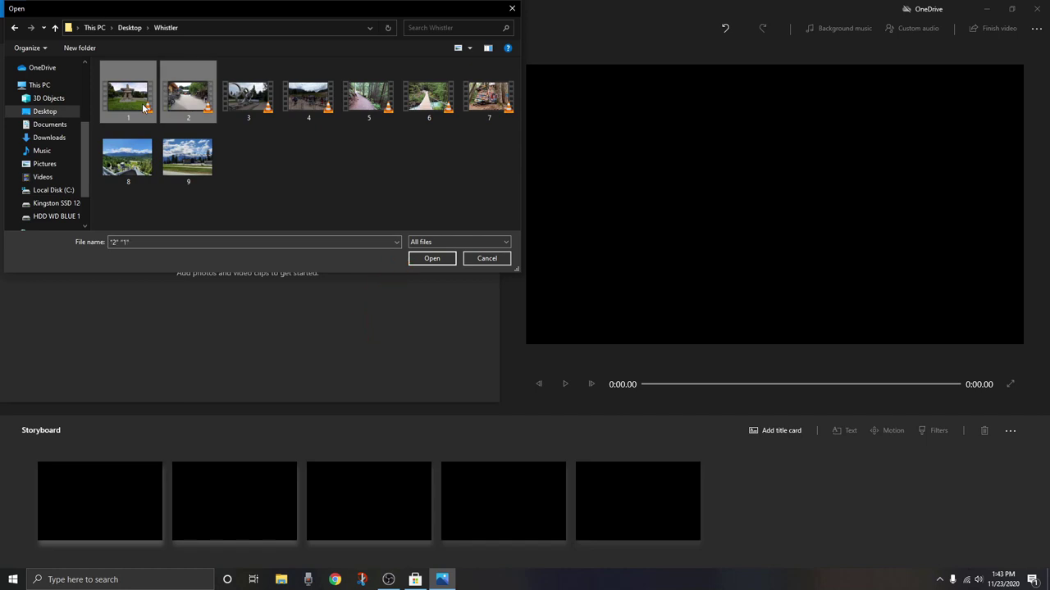
key("shift+Right")
key("shift+Right")
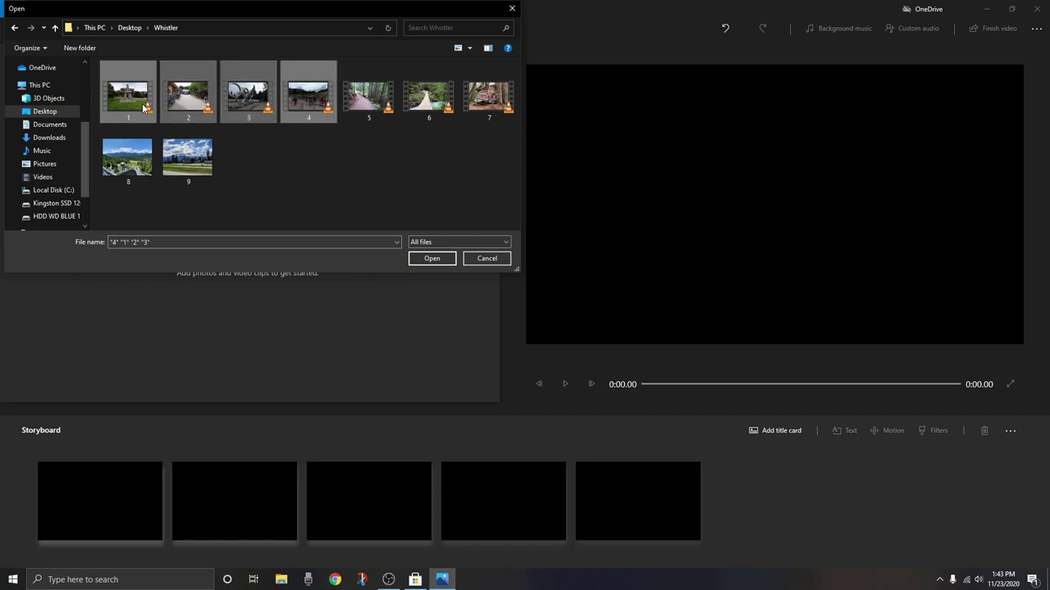
key("shift+Right")
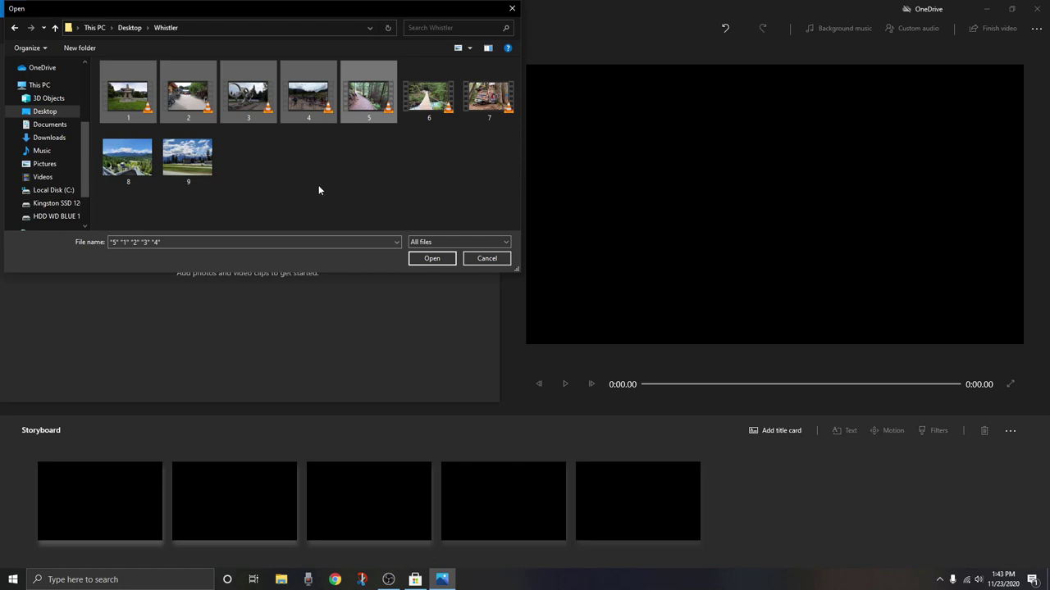
left_click(438, 259)
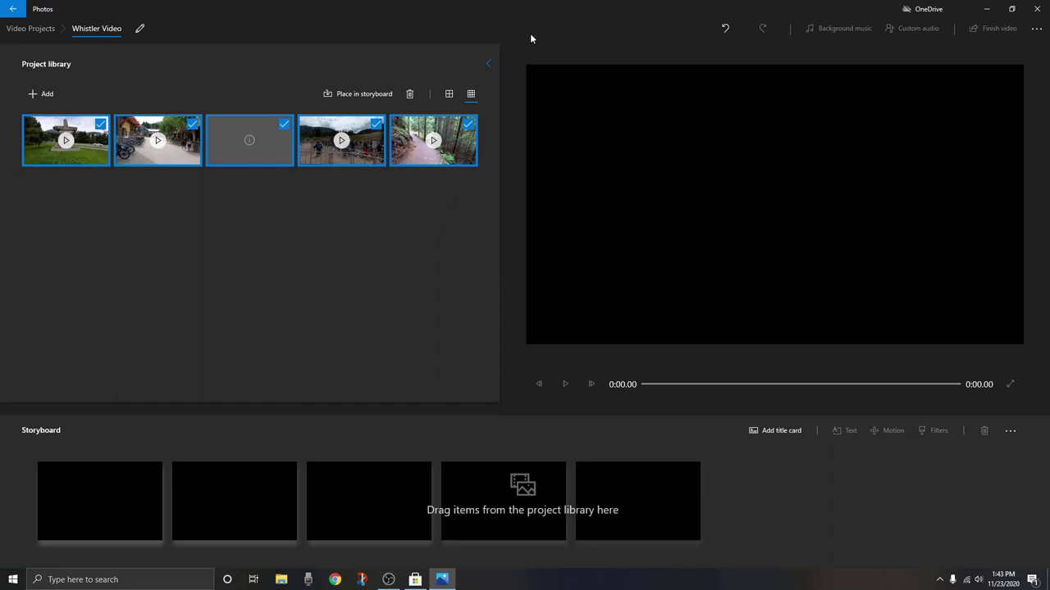
Open the Whistler folder from the desktop and arrange its window beside the video project window.
left_click_drag(497, 15, 738, 70)
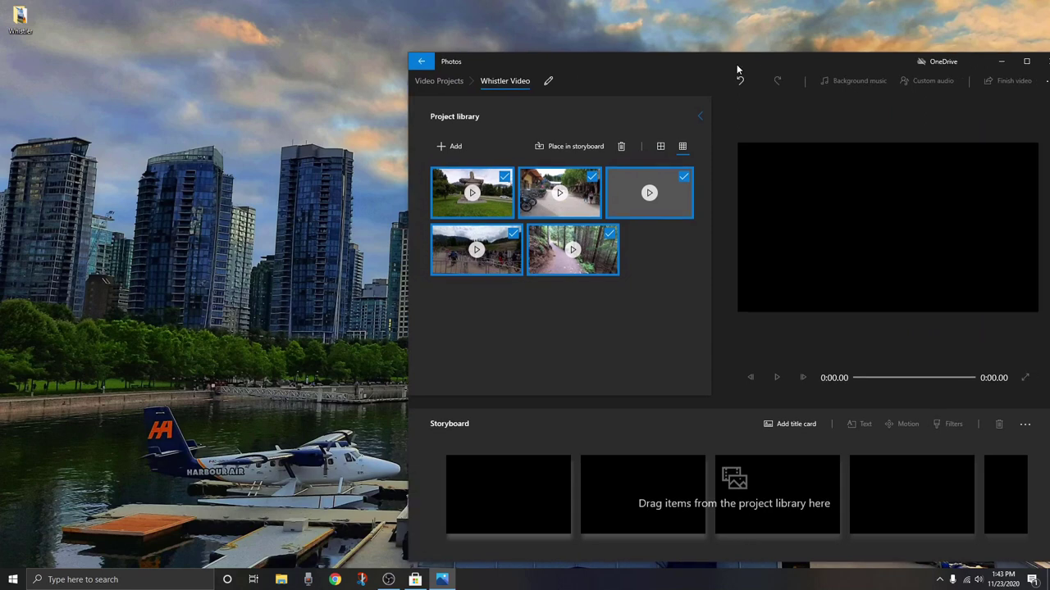
left_click(21, 17)
double_click(20, 16)
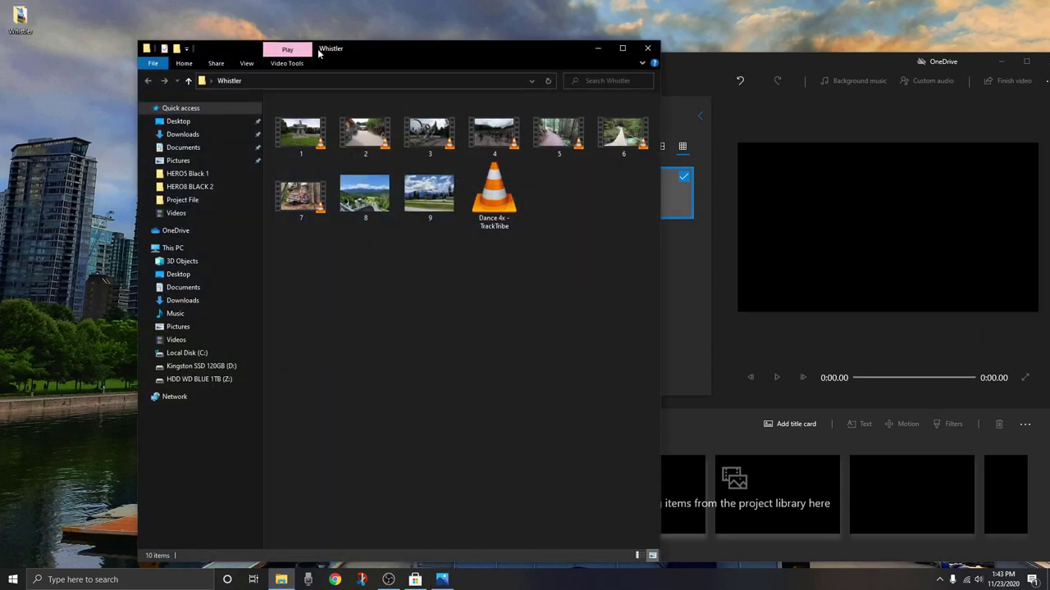
left_click_drag(410, 57, 169, 63)
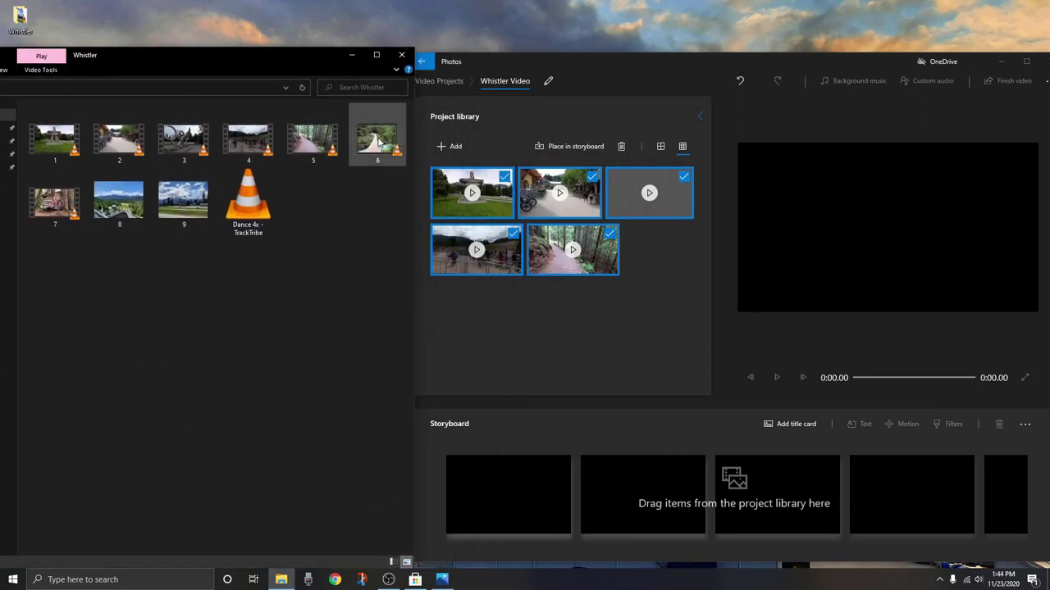
Add items 6 through 9 from the Whistler folder to the project library, close the folder and maximize the project window.
key("Right")
key("shift+Right")
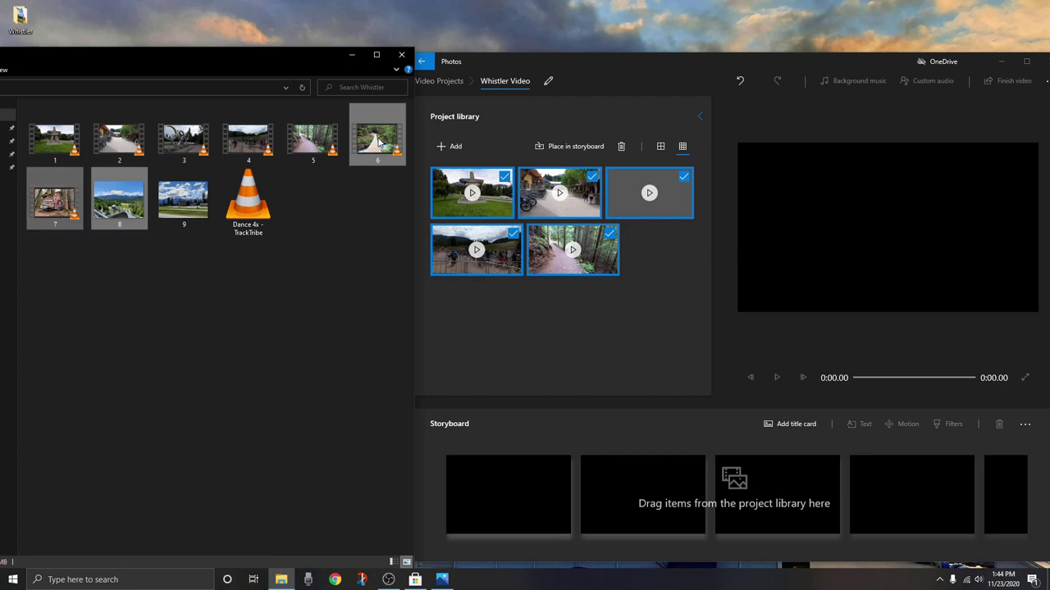
key("shift+Right")
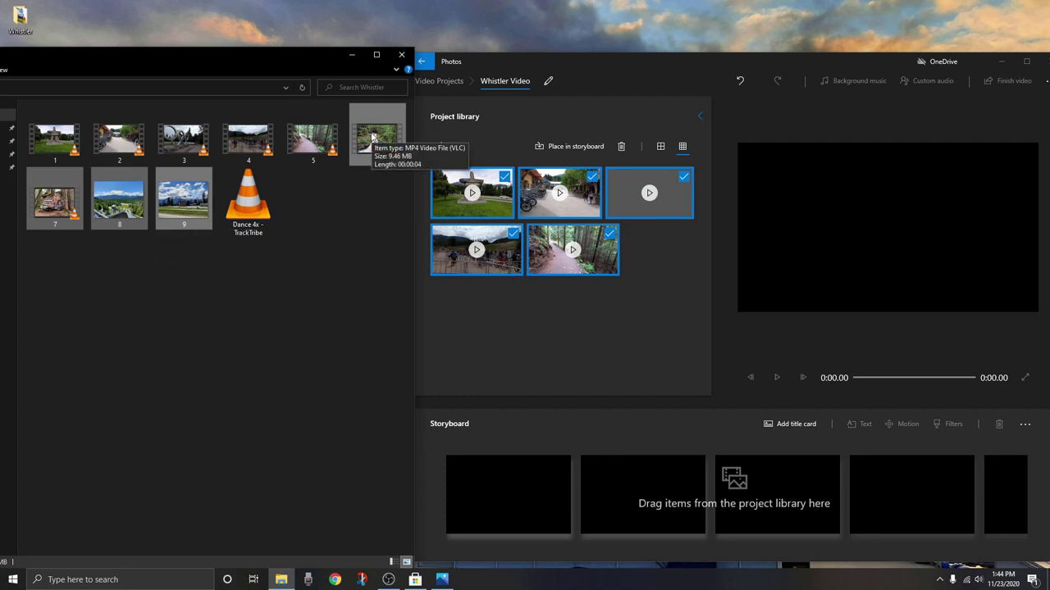
left_click_drag(371, 137, 625, 302)
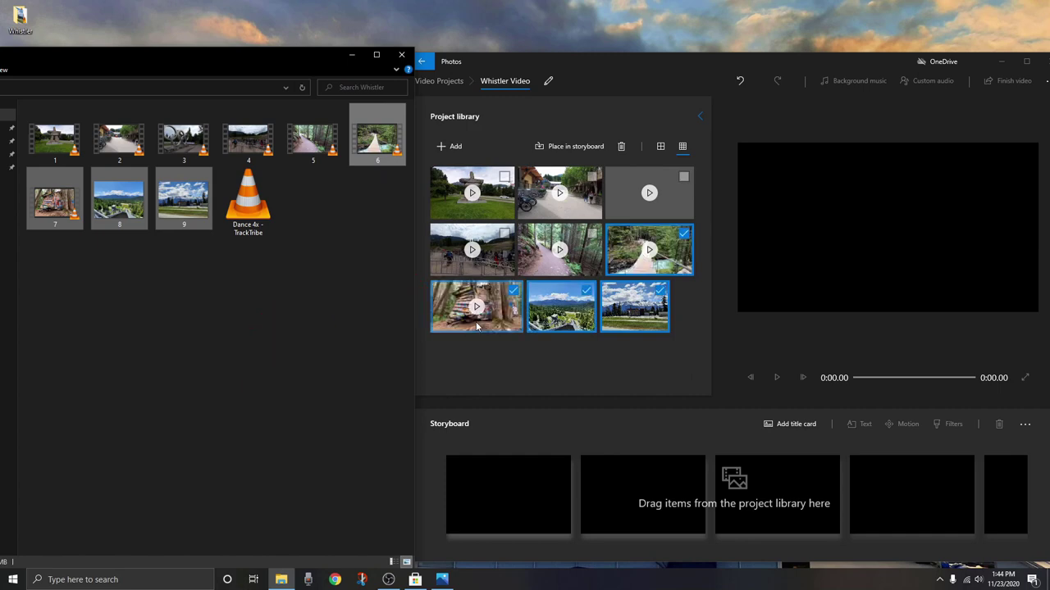
left_click(401, 54)
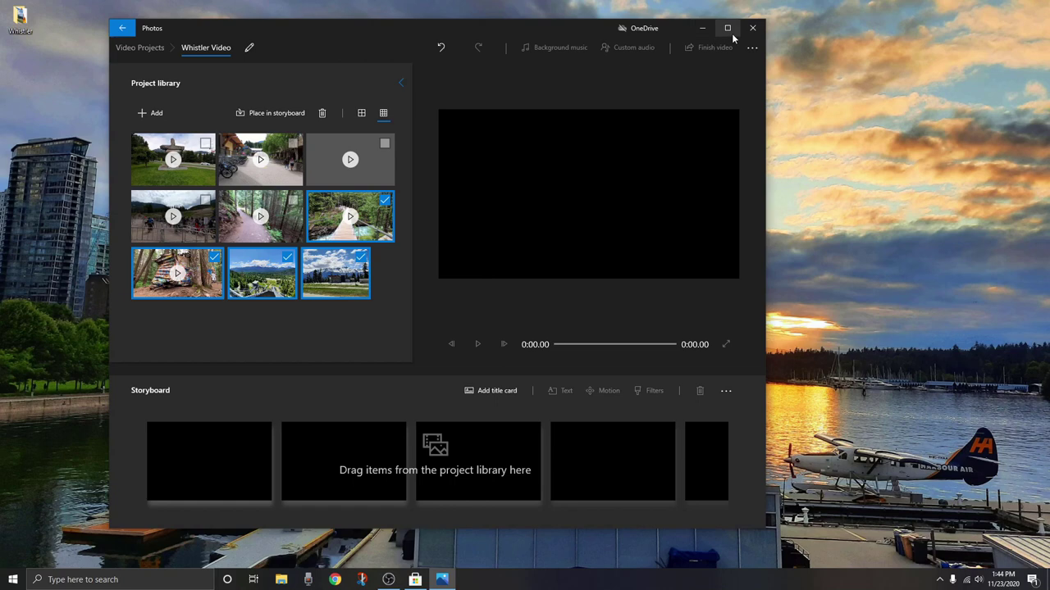
left_click(726, 28)
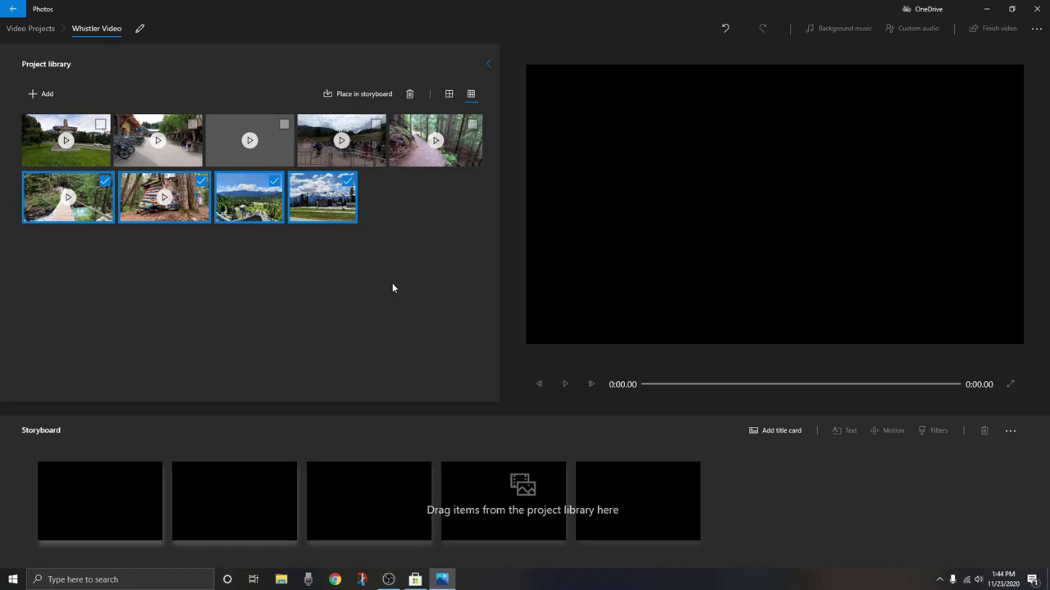
Clear the library selection and place the first clip, the Whistler stone statue, at the start of the storyboard.
key("Escape")
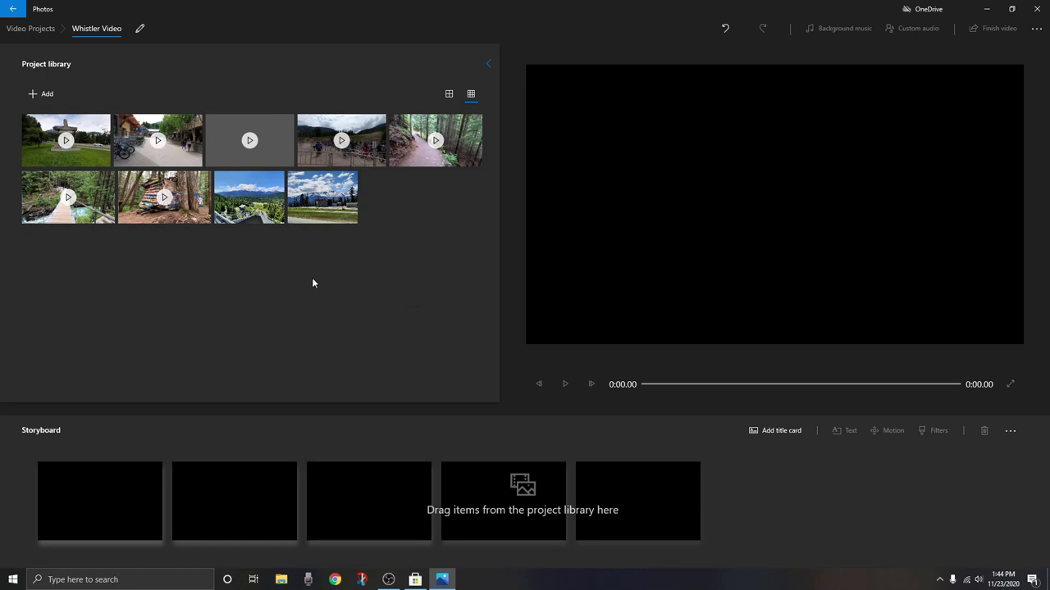
left_click(95, 145)
left_click_drag(95, 145, 134, 506)
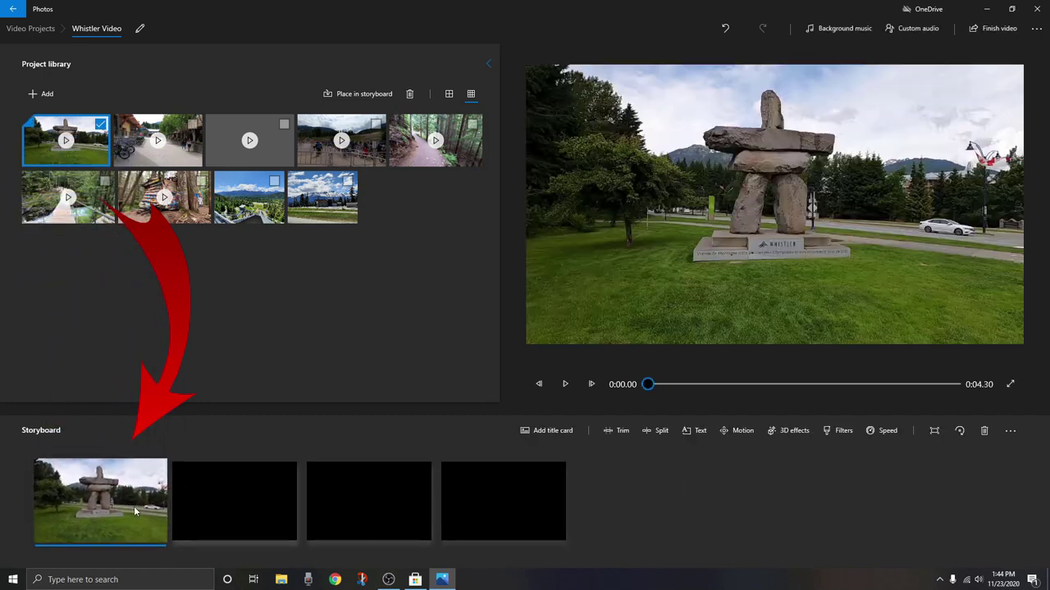
Place the remaining eight library items, clips 2 to 7 and photos 8 and 9, in the storyboard.
left_click(183, 148)
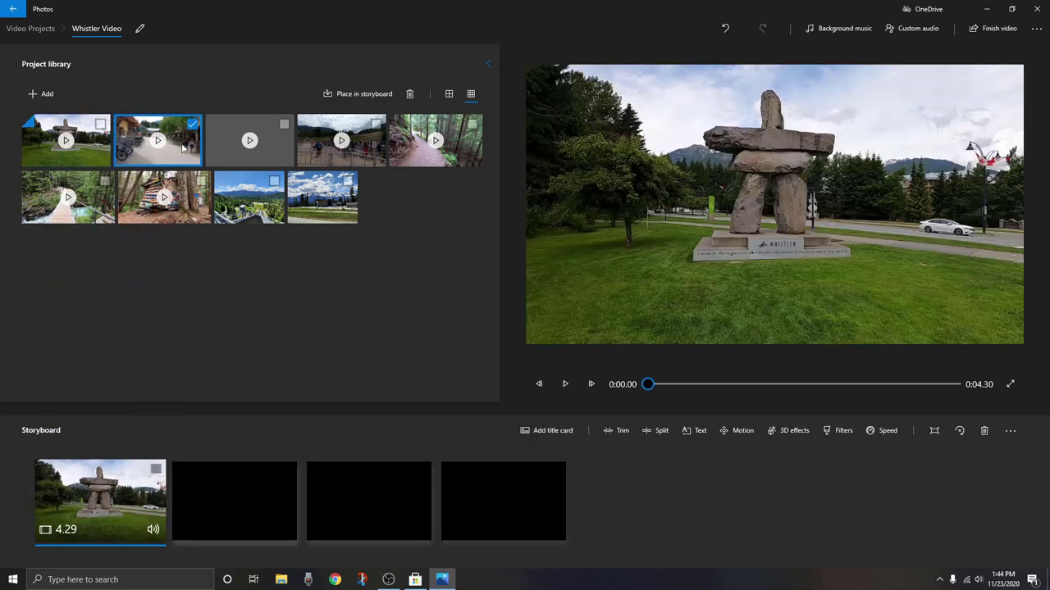
left_click(228, 156)
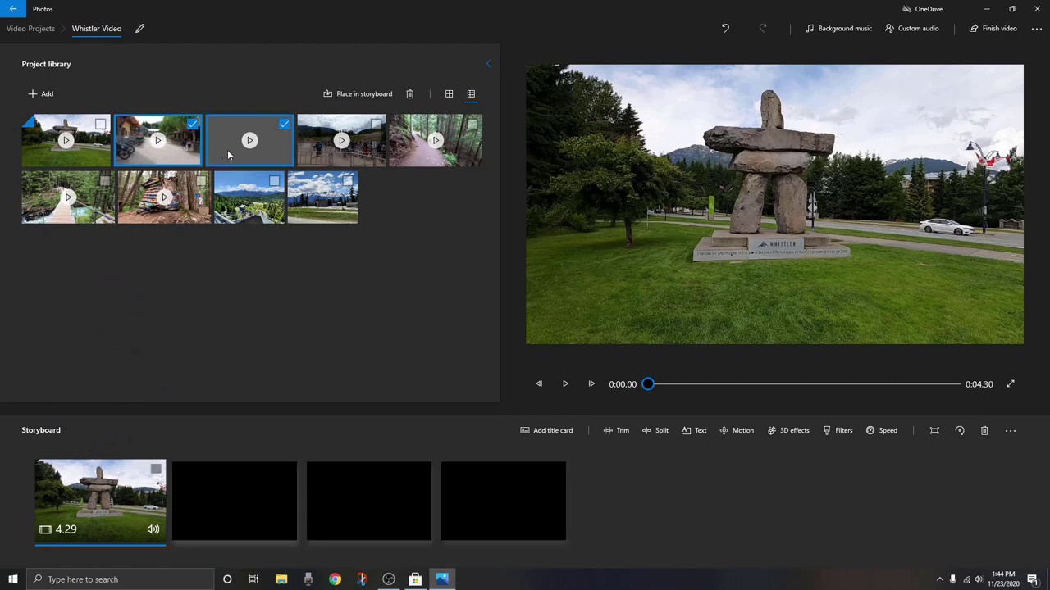
left_click(319, 160)
left_click(393, 157)
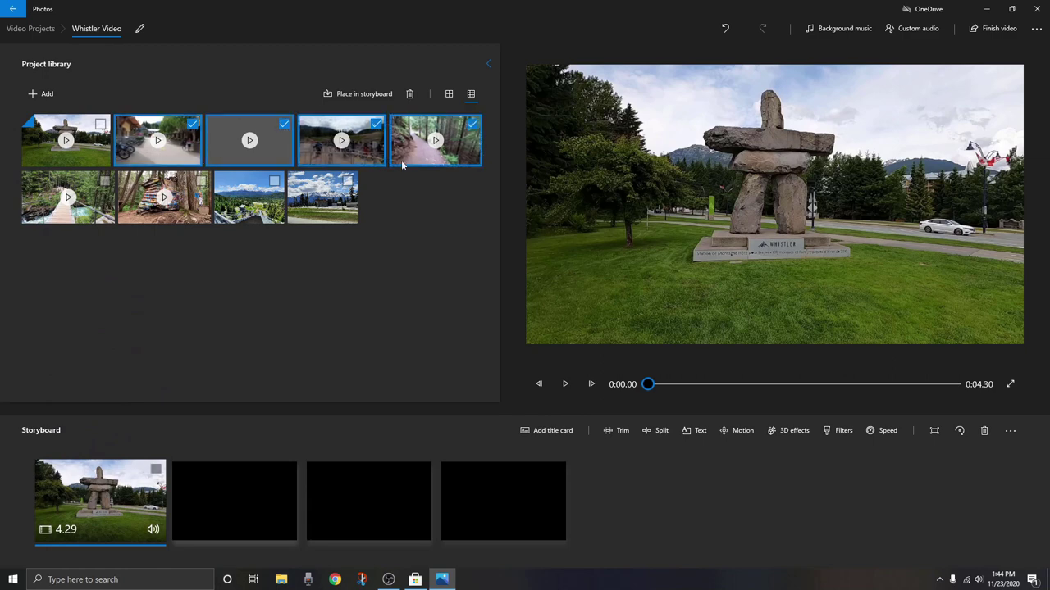
left_click(80, 215)
left_click(164, 209)
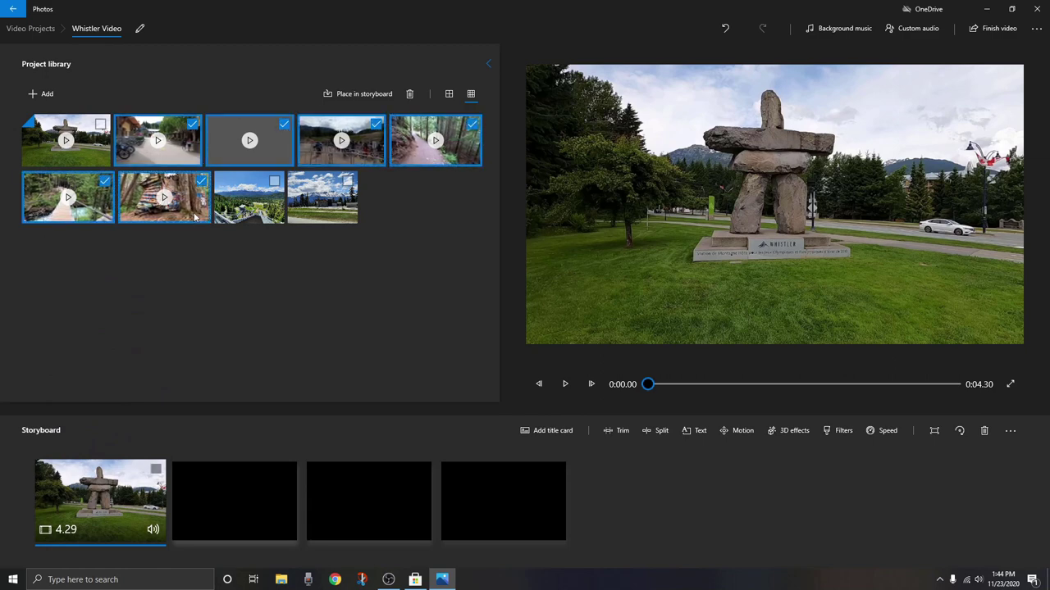
left_click(244, 212)
left_click(328, 209)
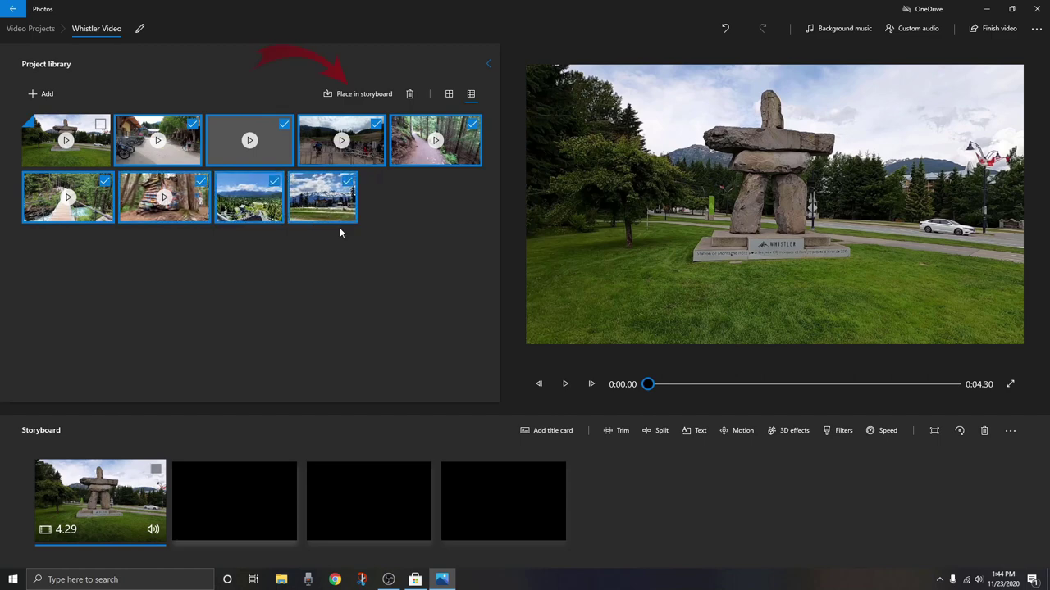
left_click(387, 94)
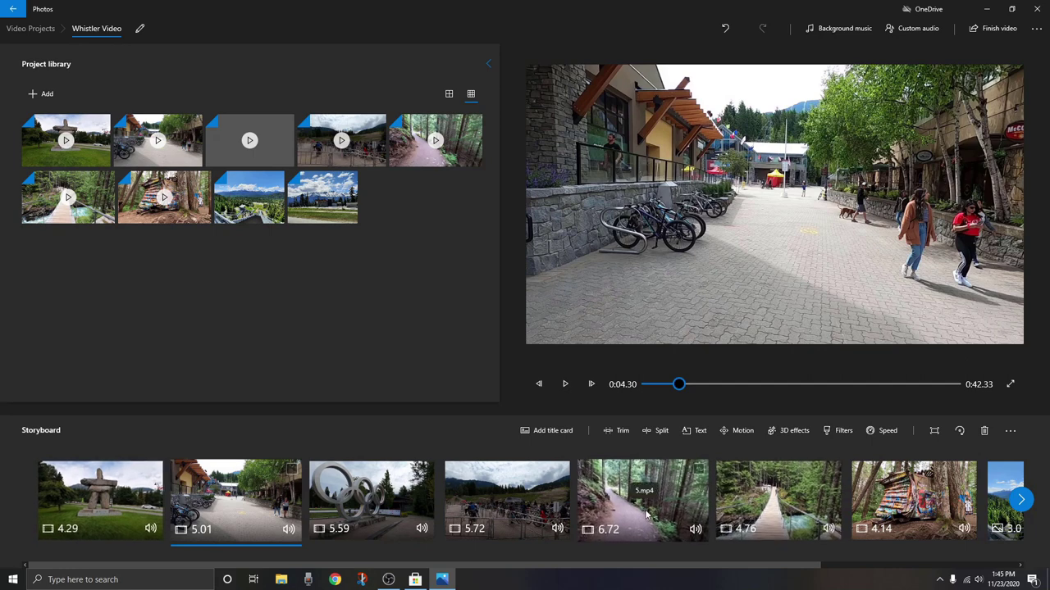
Try repositioning the fourth and fifth clips within the storyboard.
left_click_drag(517, 490, 549, 496)
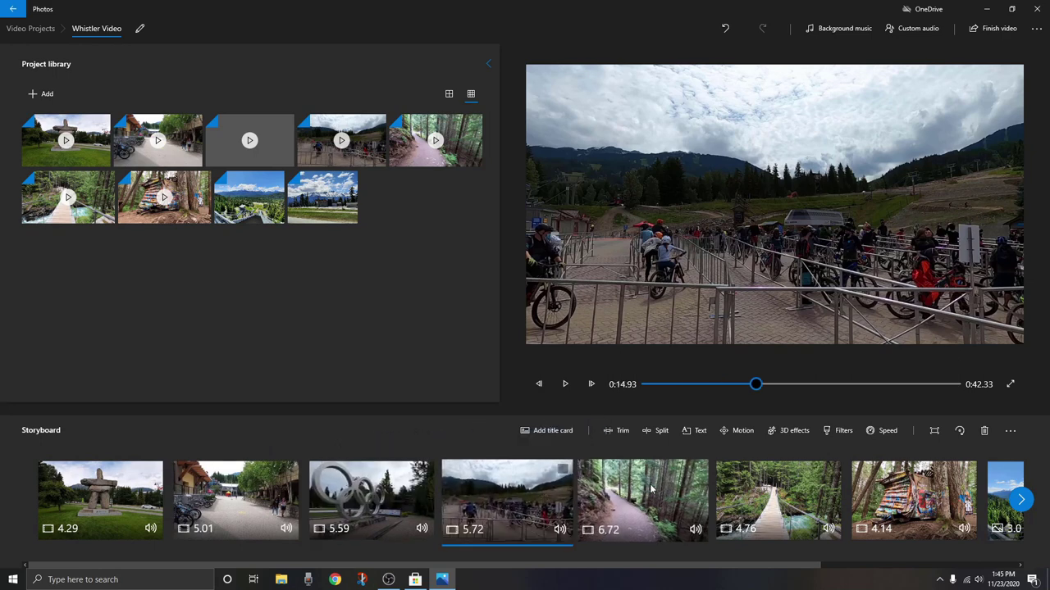
left_click_drag(652, 489, 677, 517)
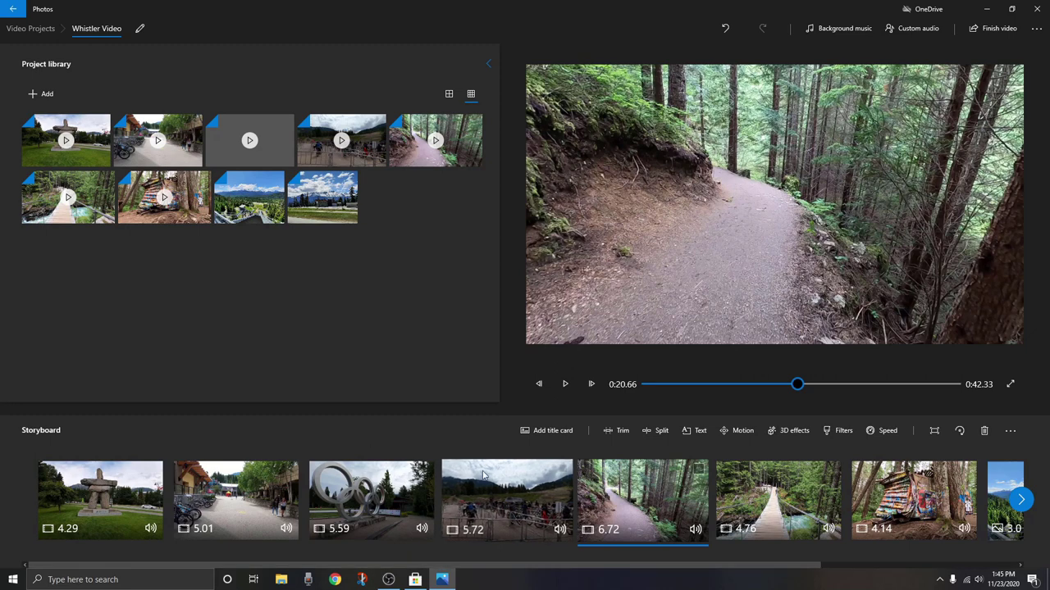
Play the video preview from the beginning, pause it in the Olympic rings clip and step back by single frames.
left_click_drag(797, 385, 649, 388)
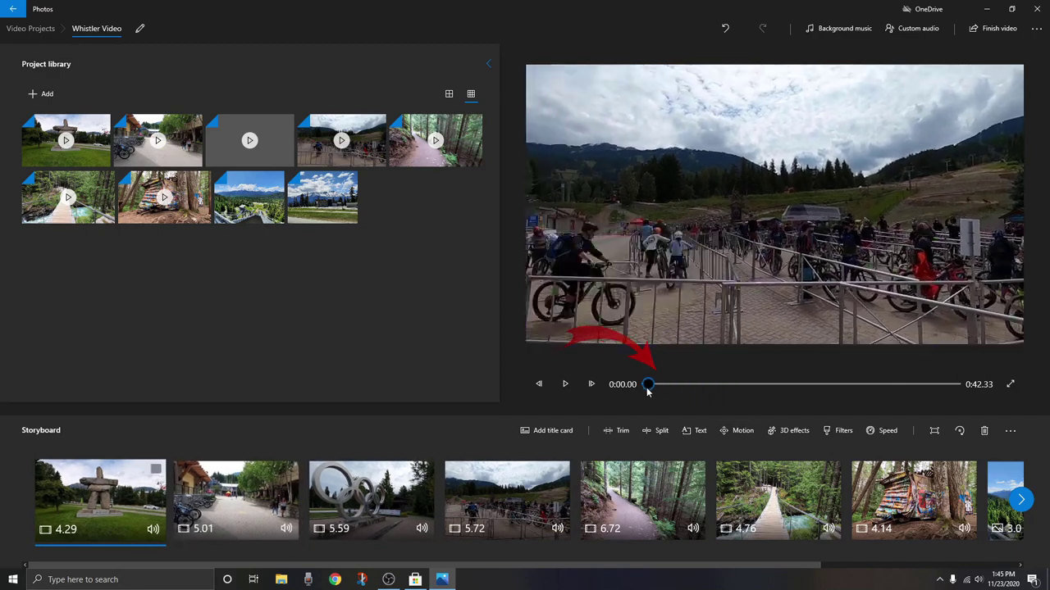
left_click(566, 386)
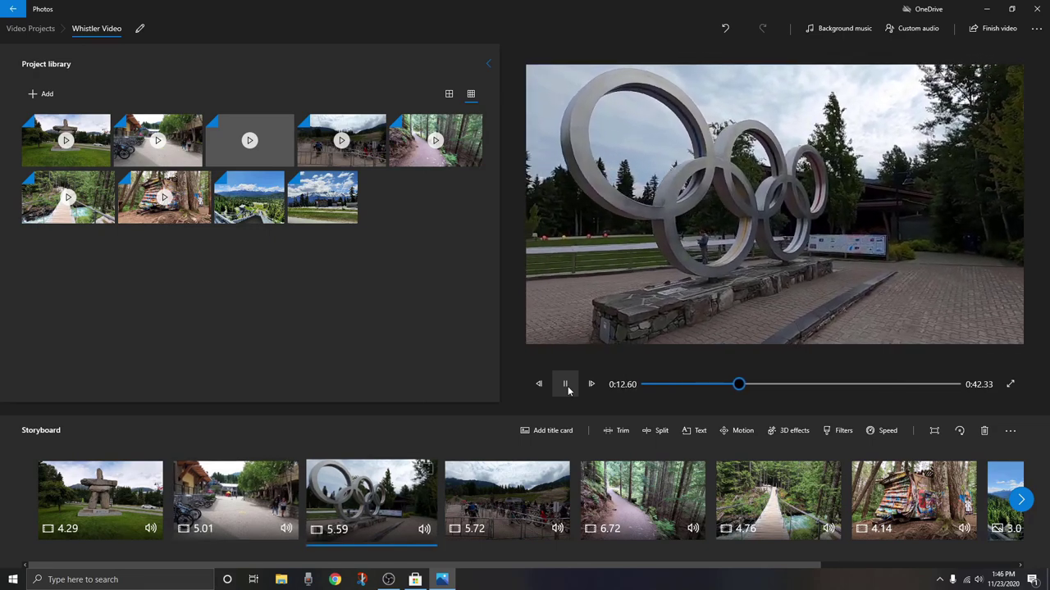
left_click(565, 385)
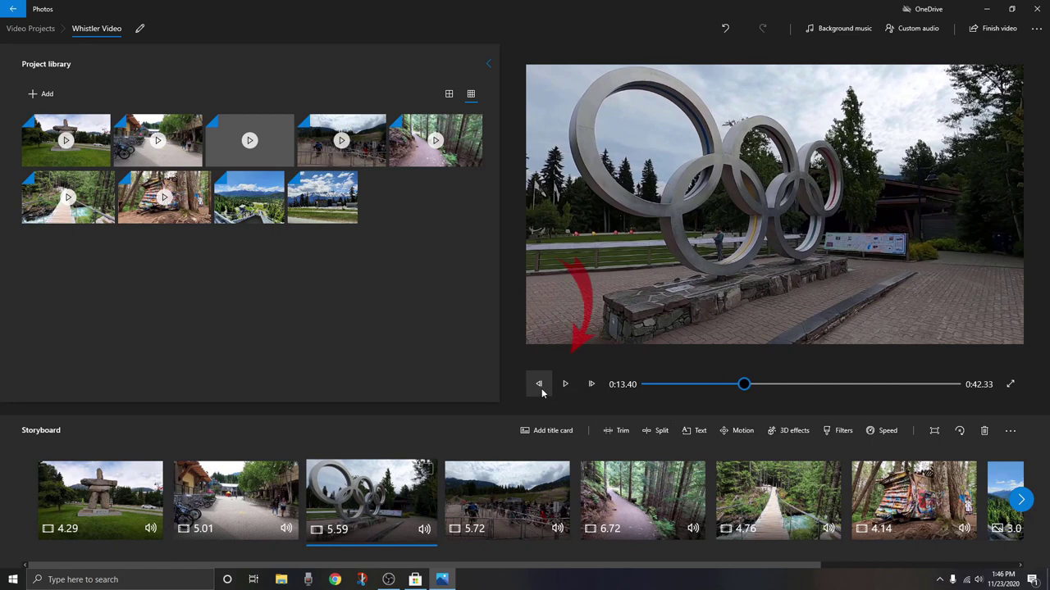
left_click(538, 384)
left_click(539, 386)
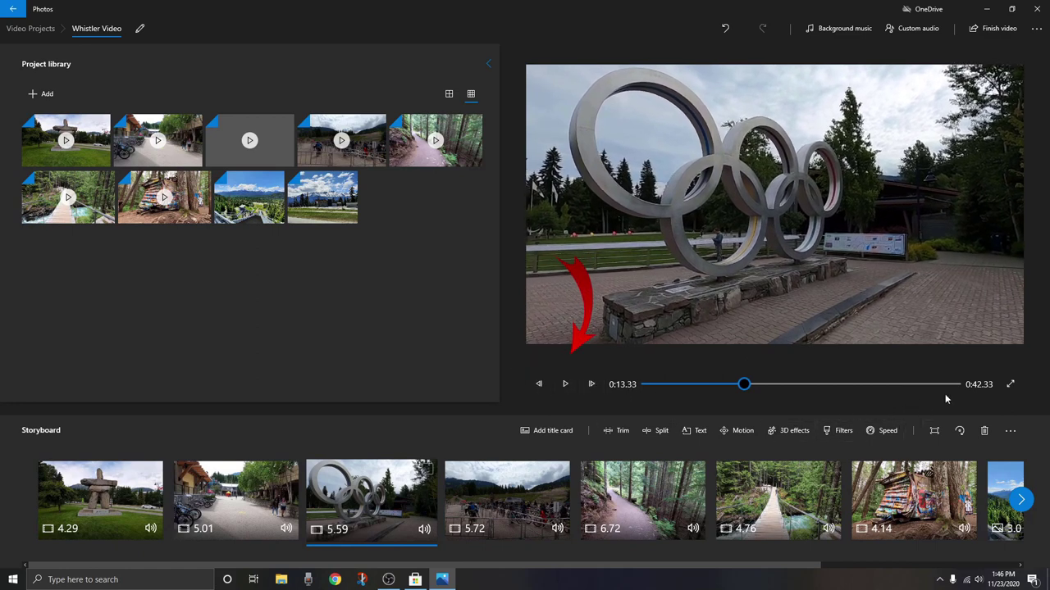
View the preview in full screen, return to the editor and move the playhead back to about 0:06.93.
left_click(1011, 385)
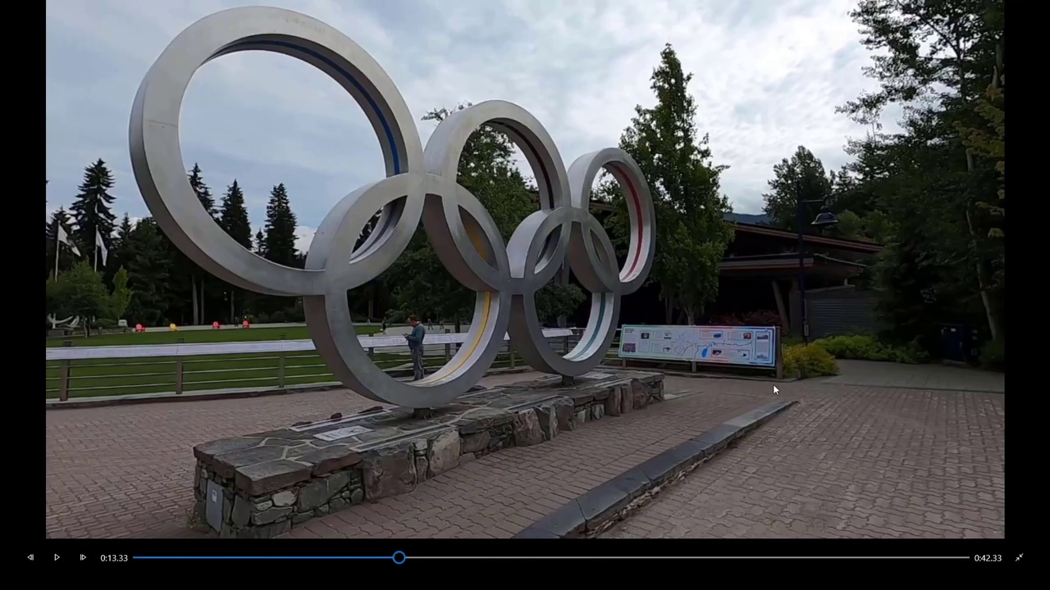
left_click(1019, 557)
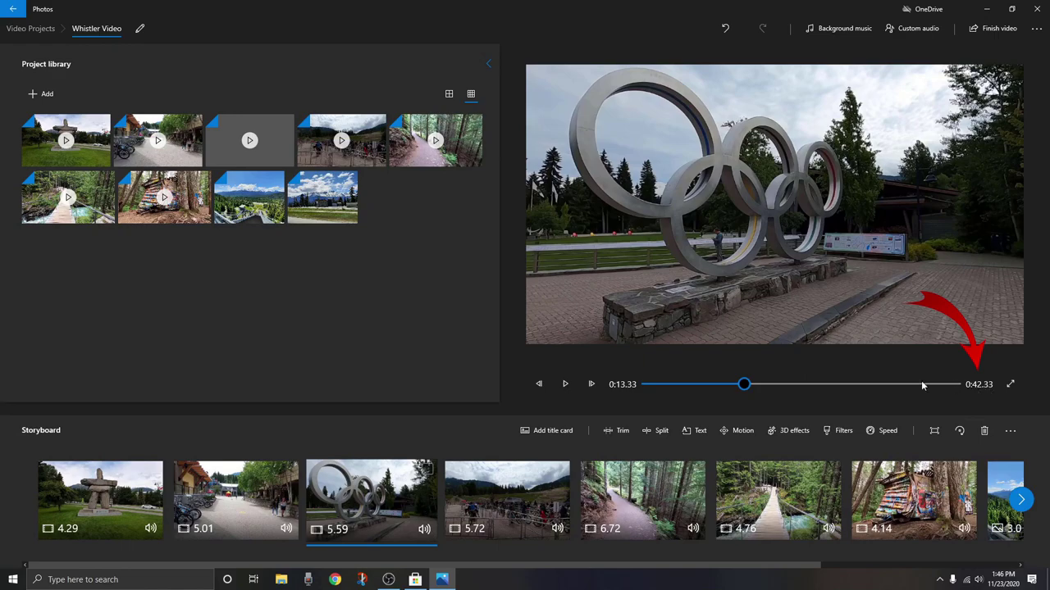
left_click_drag(744, 387, 697, 394)
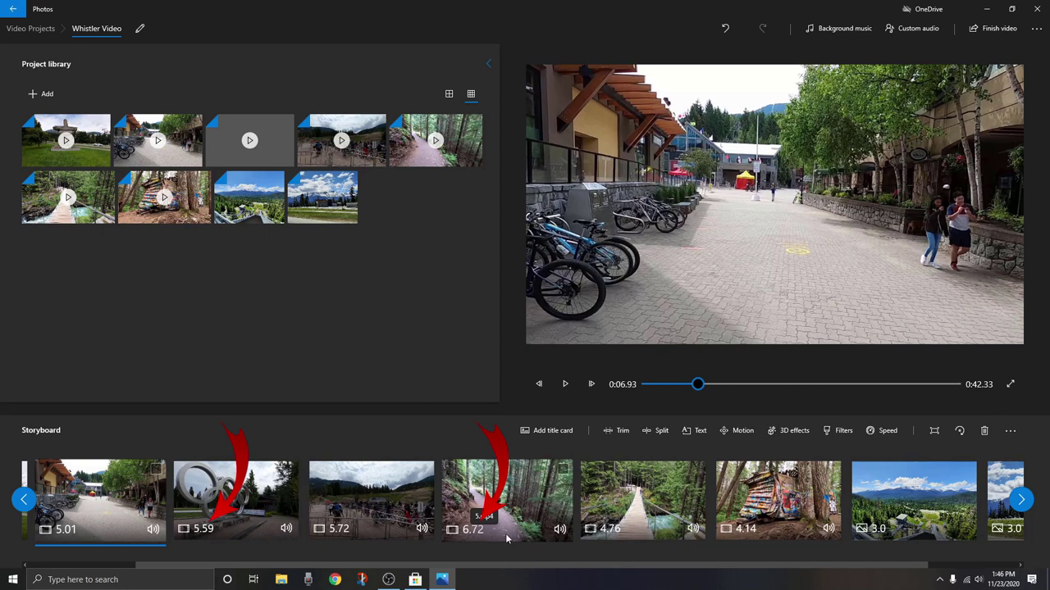
Preview the storyboard's fifth clip and the first four clips in turn.
left_click(520, 502)
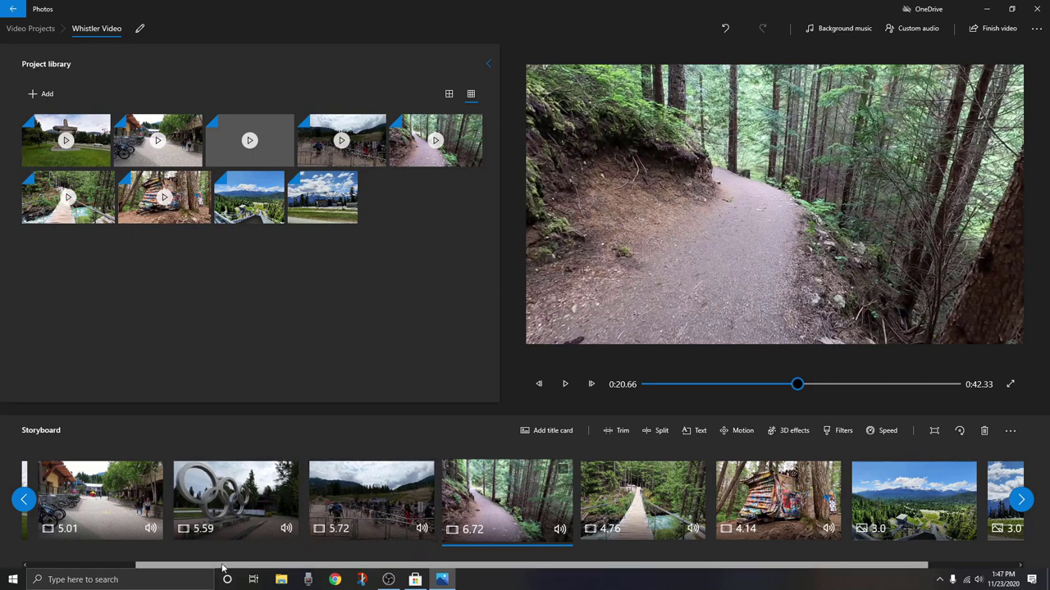
left_click_drag(214, 566, 104, 565)
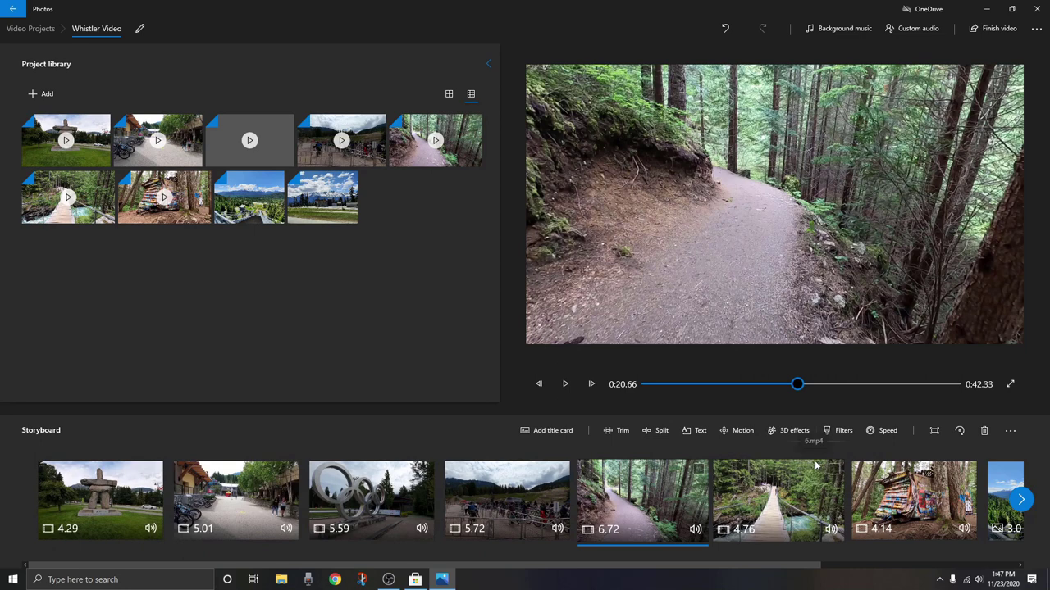
left_click(107, 497)
left_click(236, 497)
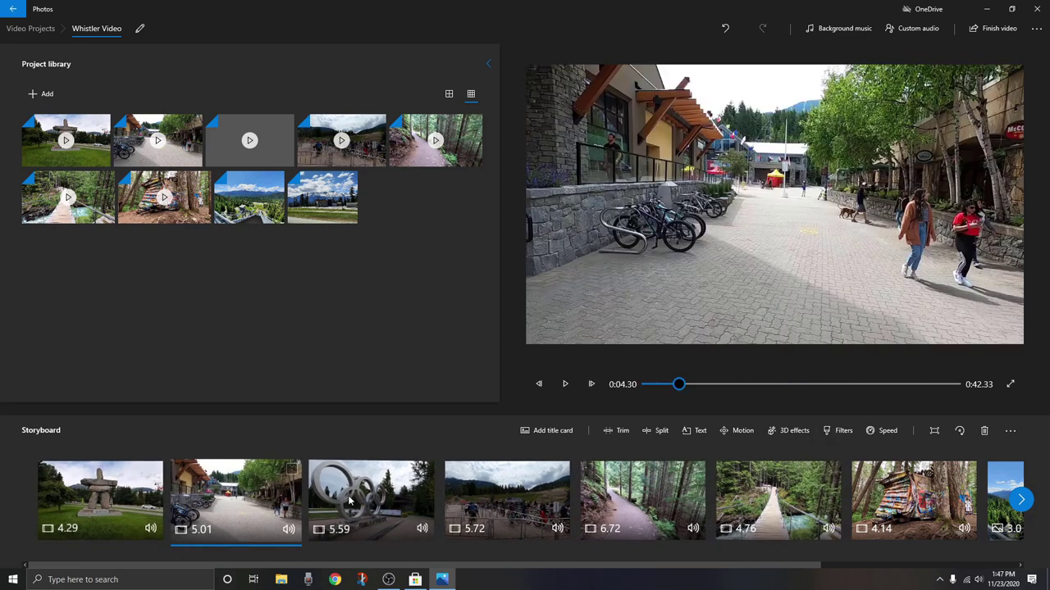
left_click(357, 500)
left_click(504, 499)
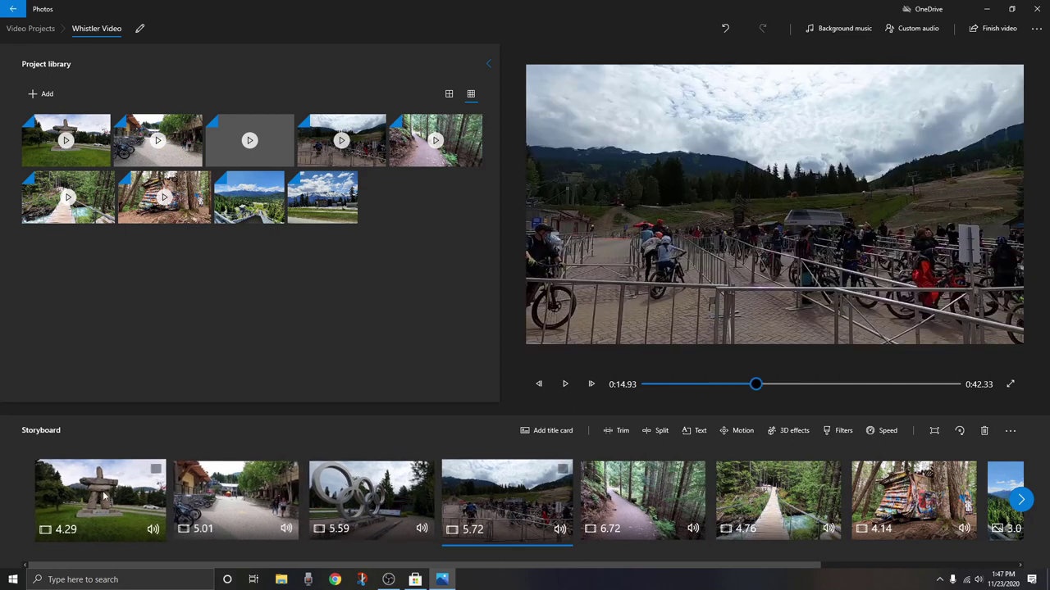
Open the first storyboard clip, the stone statue, for trimming and play it through.
left_click(105, 496)
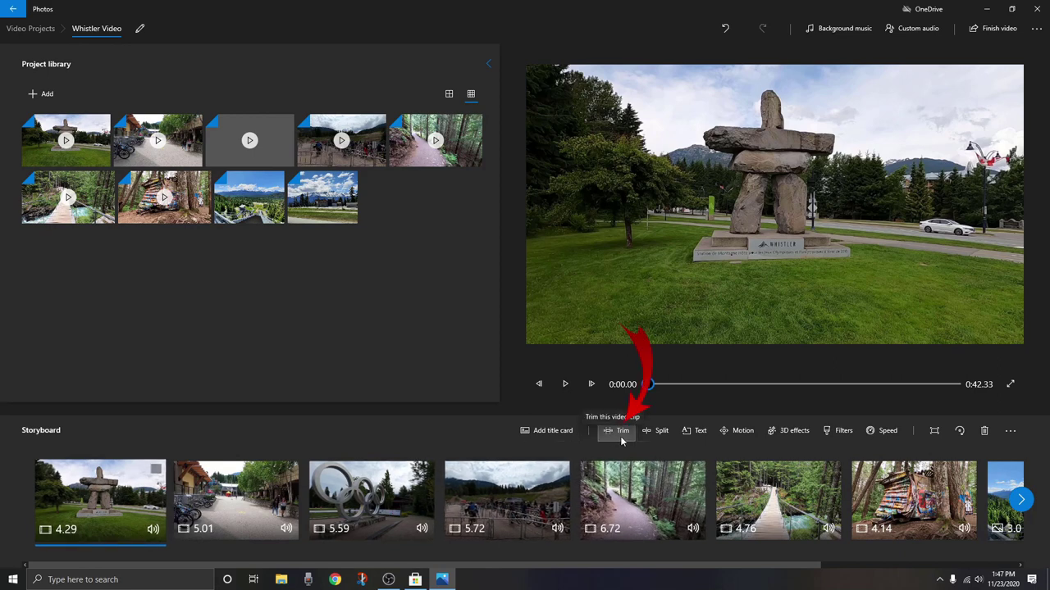
right_click(125, 501)
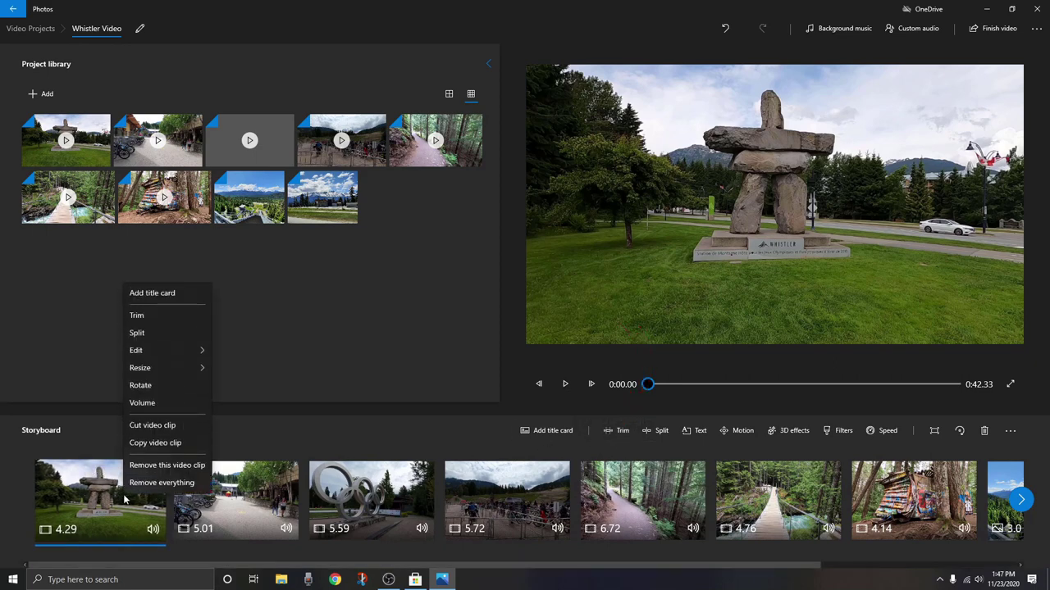
left_click(156, 318)
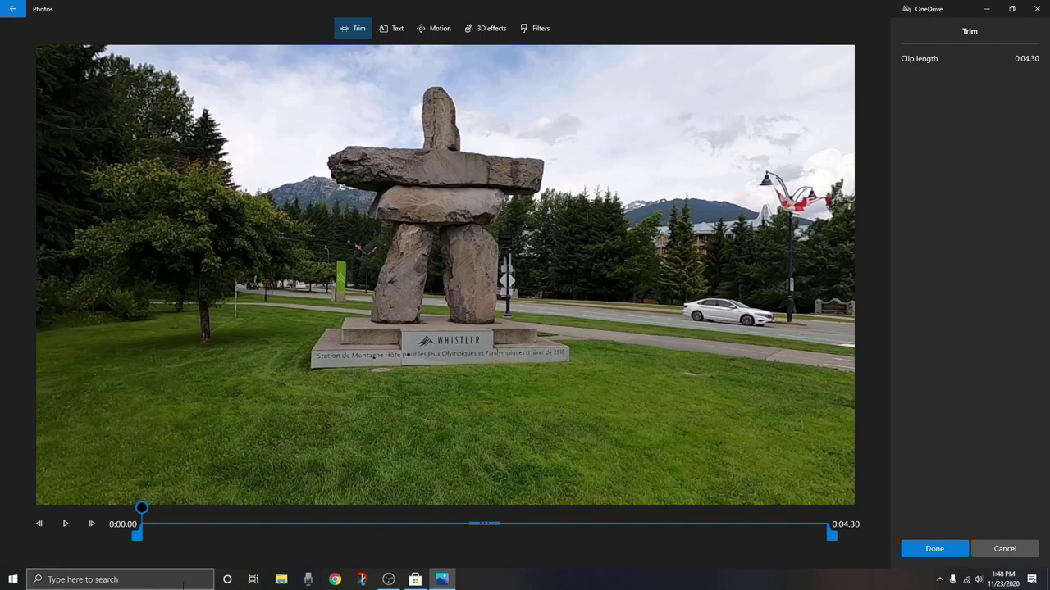
left_click(64, 527)
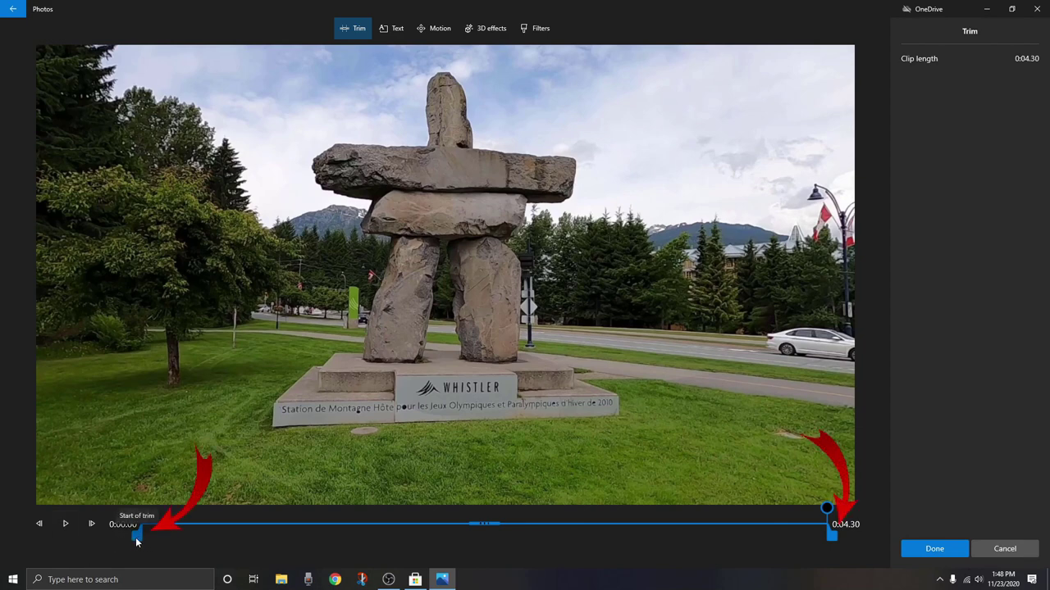
Move the clip's trim start to about 0:00.36, and return it to 0:00.00.
left_click_drag(141, 538, 205, 539)
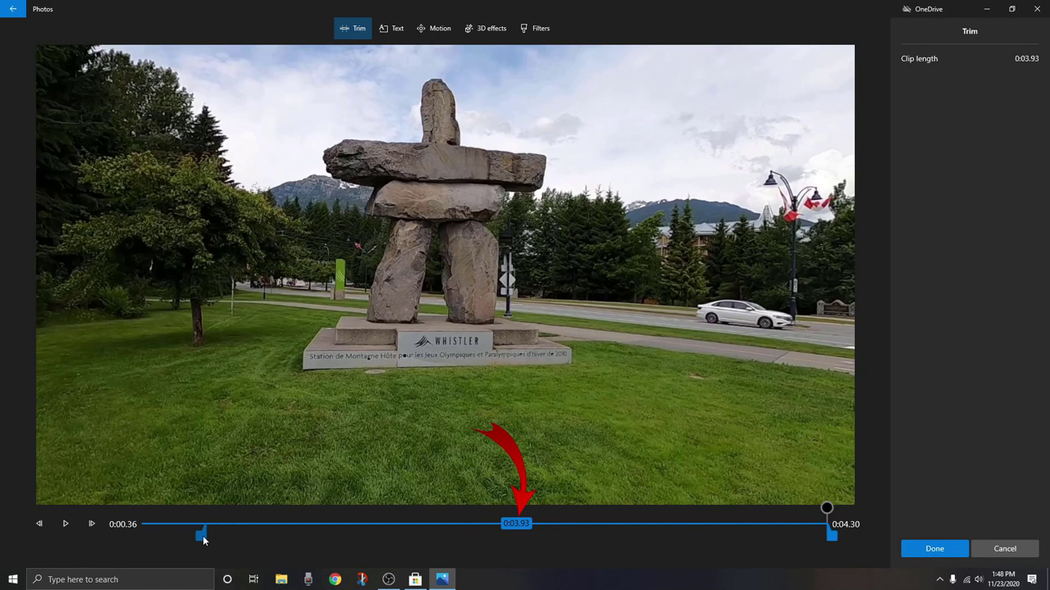
left_click_drag(204, 539, 141, 535)
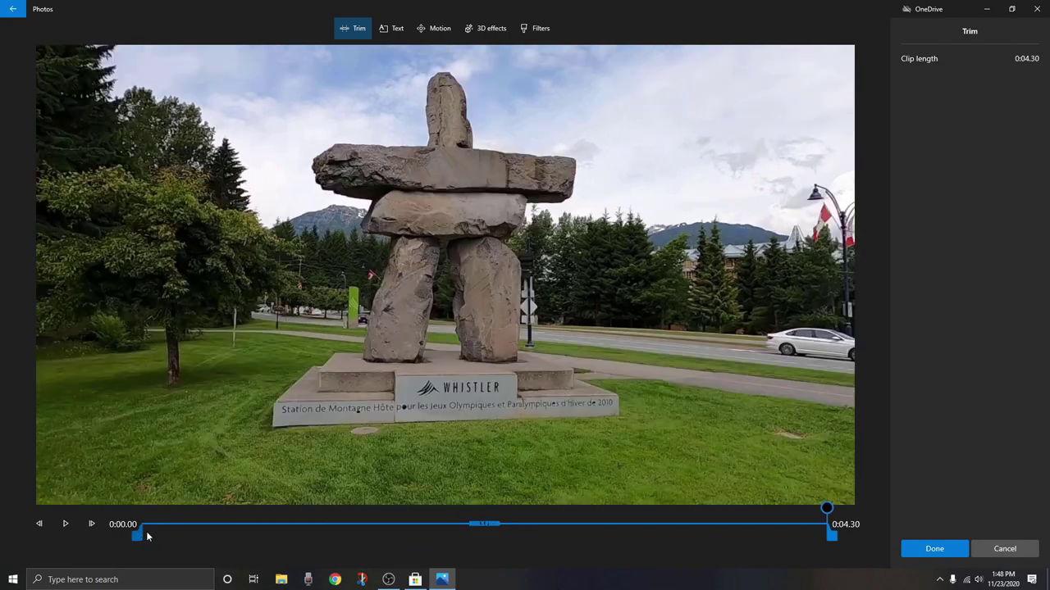
Trim the end of the stone statue clip to 0:03.50, play the shortened clip and apply the trim.
left_click_drag(836, 539, 747, 538)
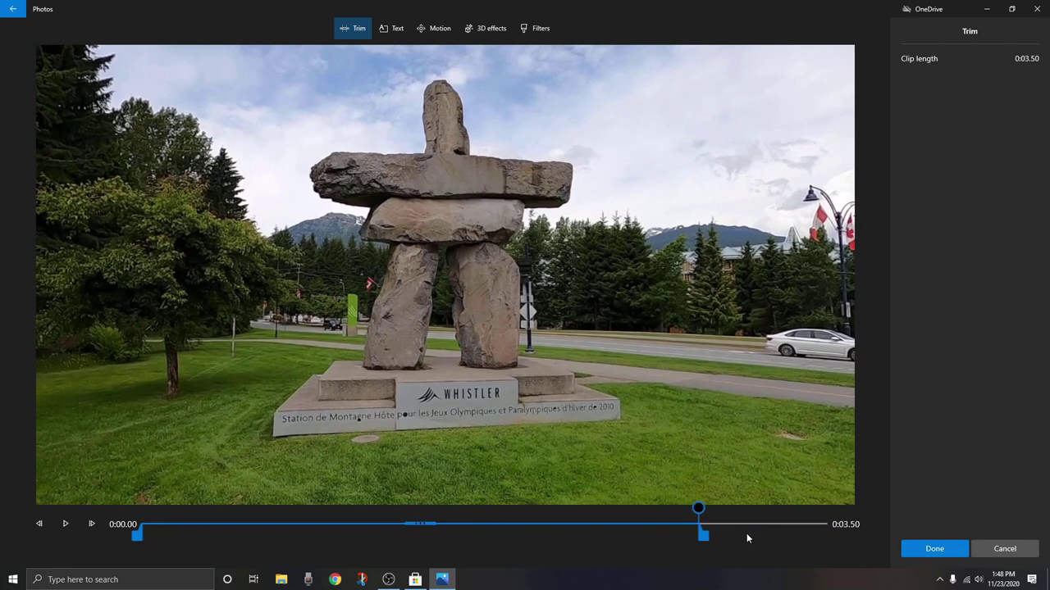
left_click_drag(698, 509, 141, 522)
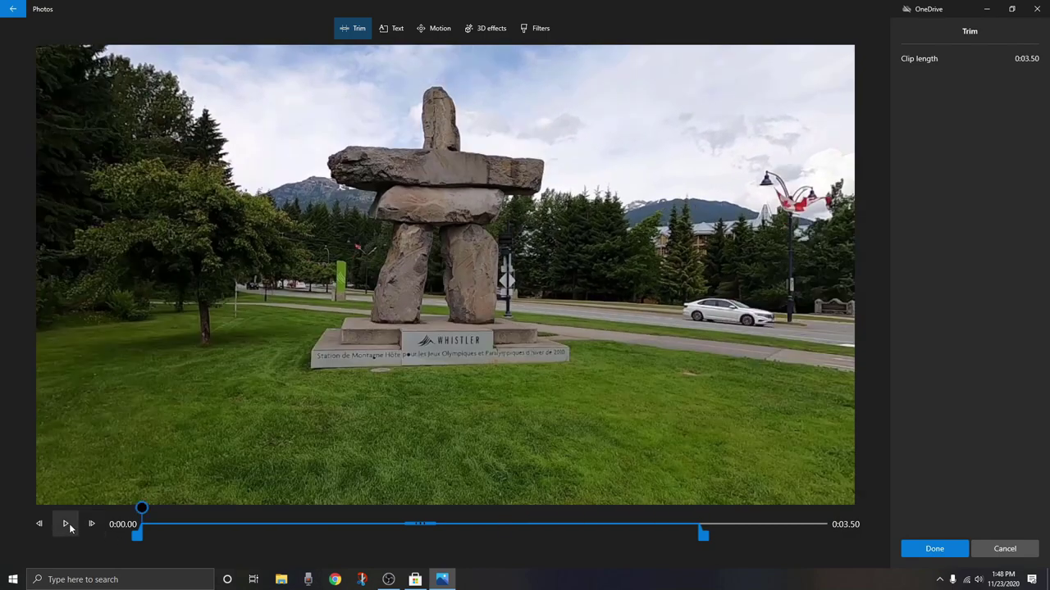
left_click(66, 524)
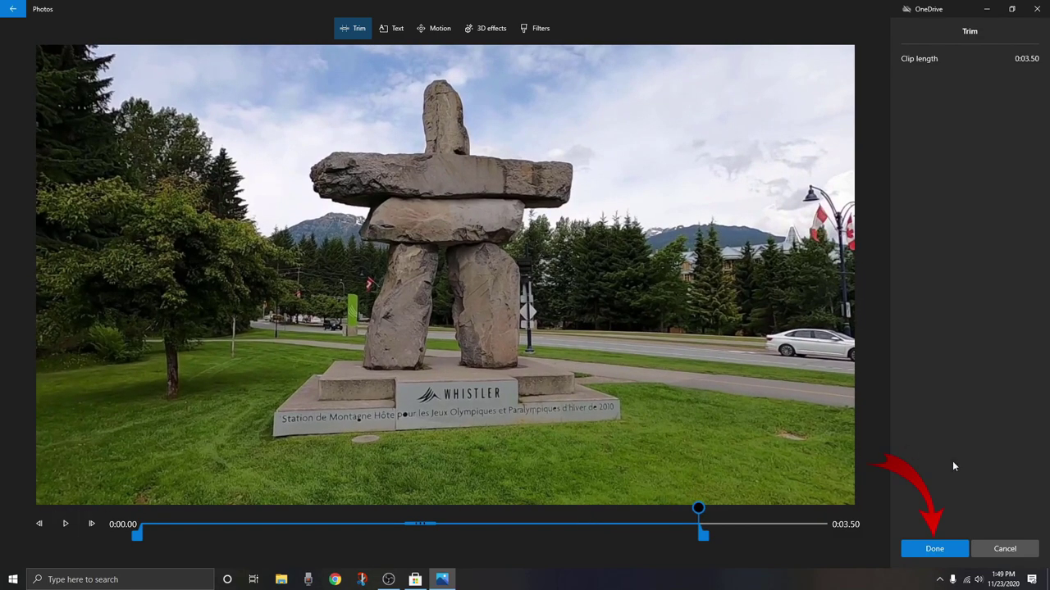
left_click(949, 550)
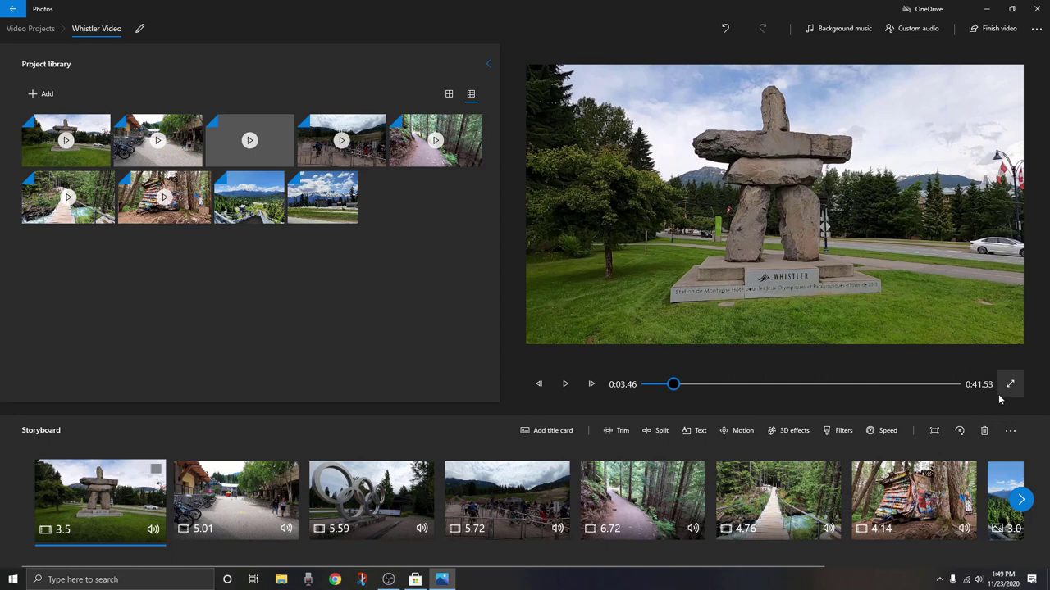
Play through the second storyboard clip, the village walkway, and trim it to run from 0:00.46 to 0:04.03.
left_click(237, 492)
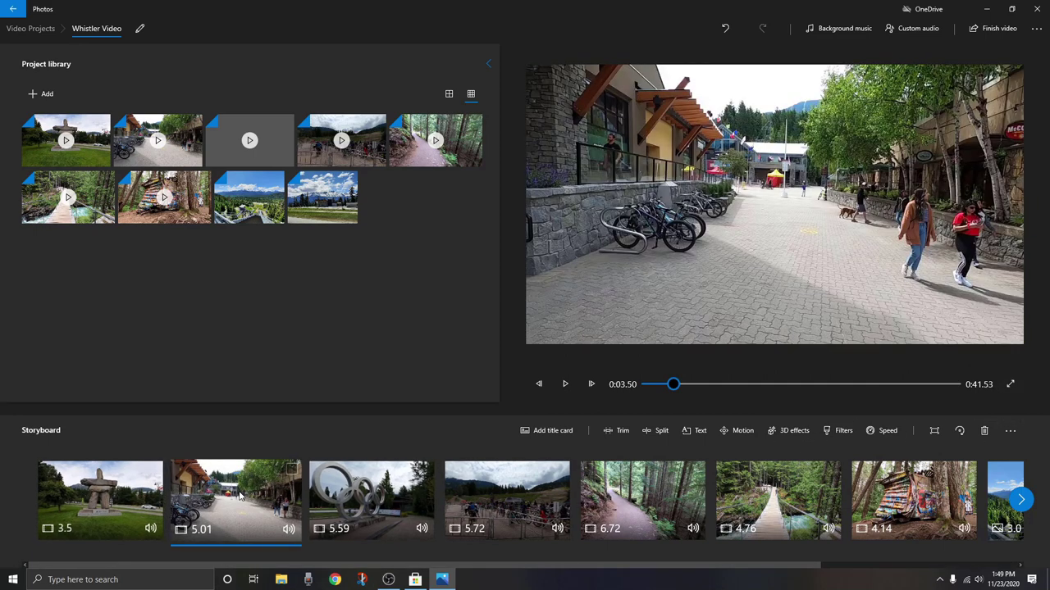
left_click(622, 430)
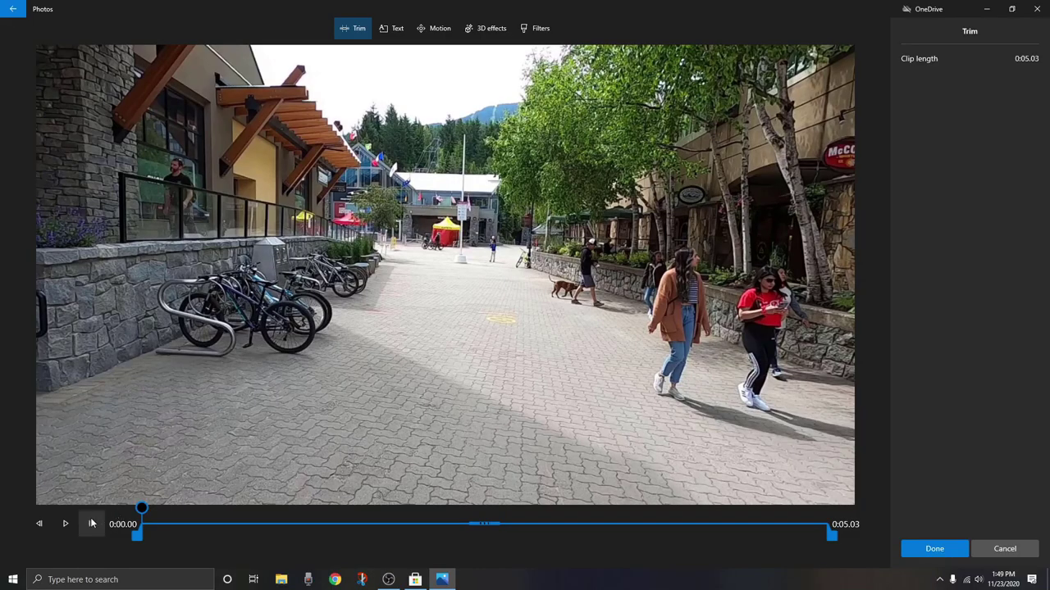
left_click(66, 524)
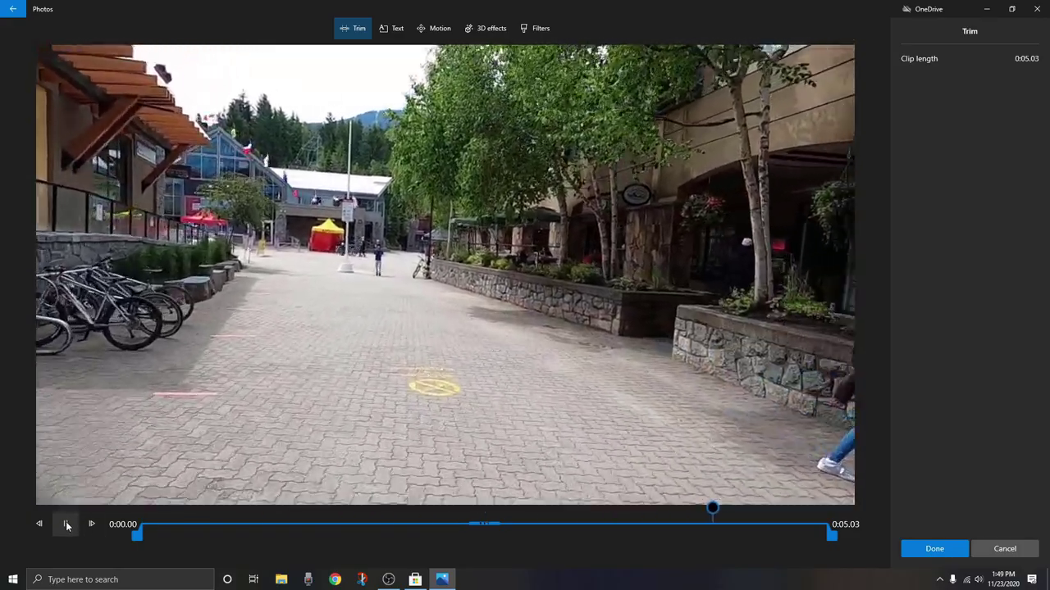
left_click(66, 525)
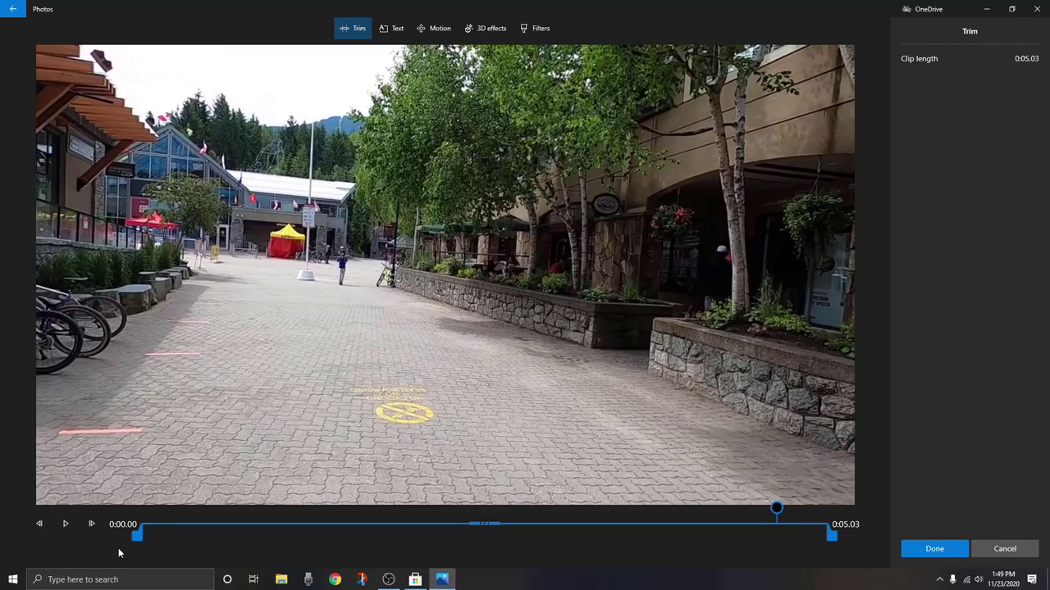
left_click_drag(137, 534, 203, 550)
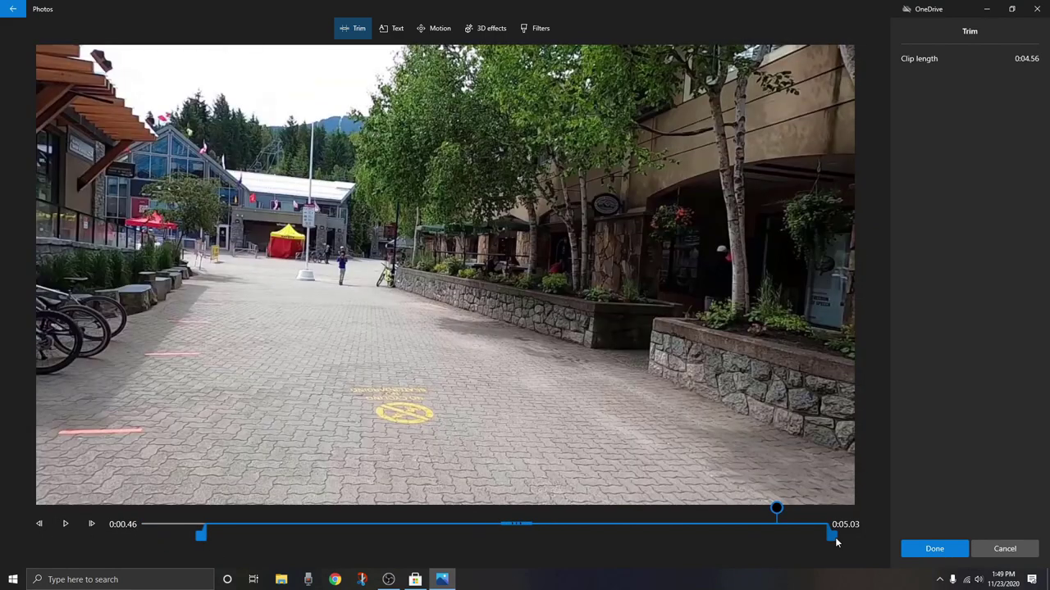
left_click_drag(835, 537, 713, 539)
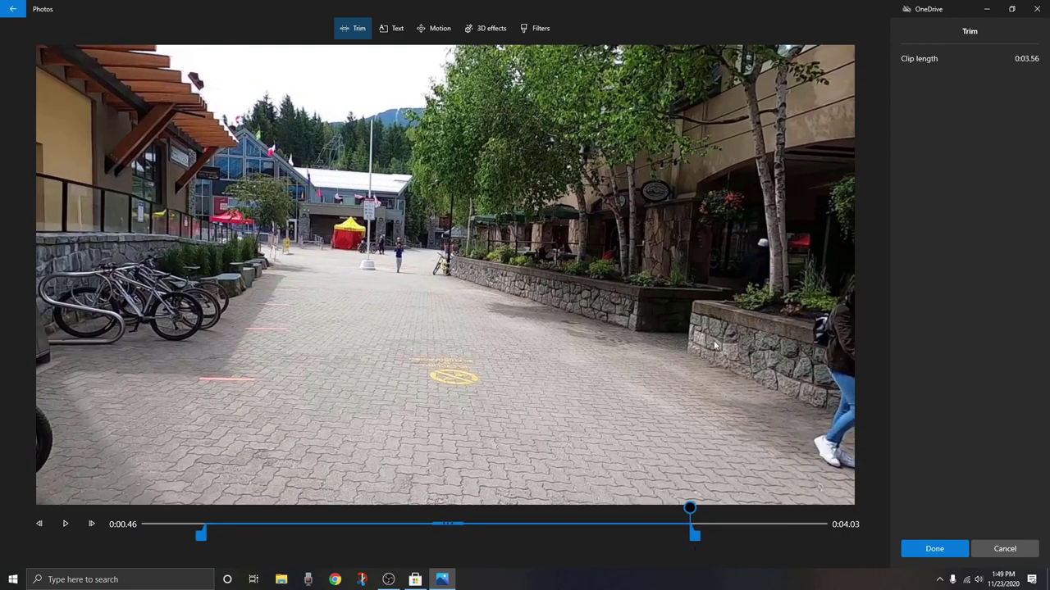
left_click(923, 551)
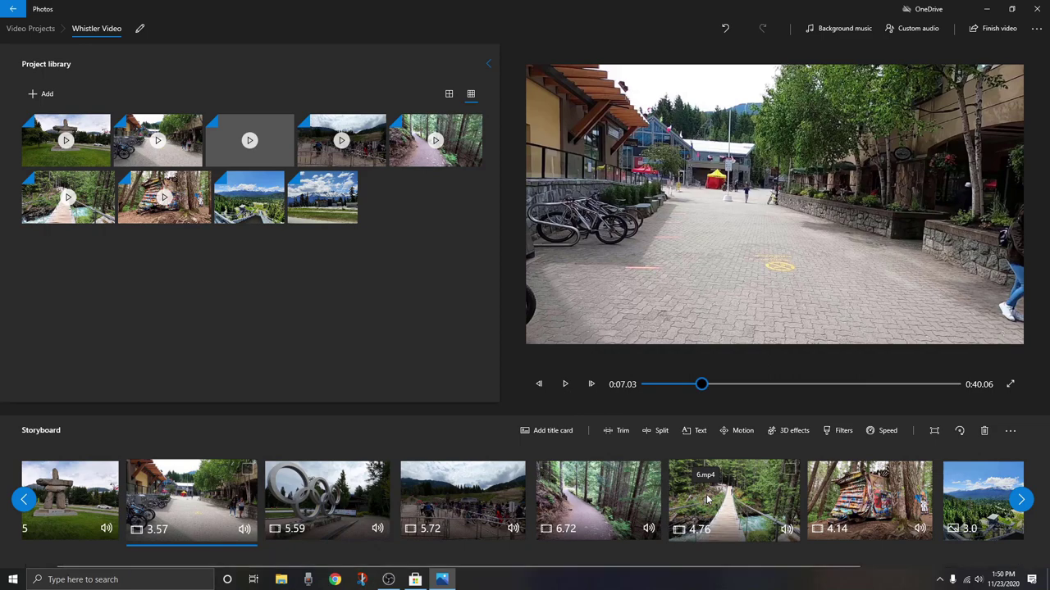
Open the third storyboard clip, the Olympic rings, for trimming.
left_click(326, 492)
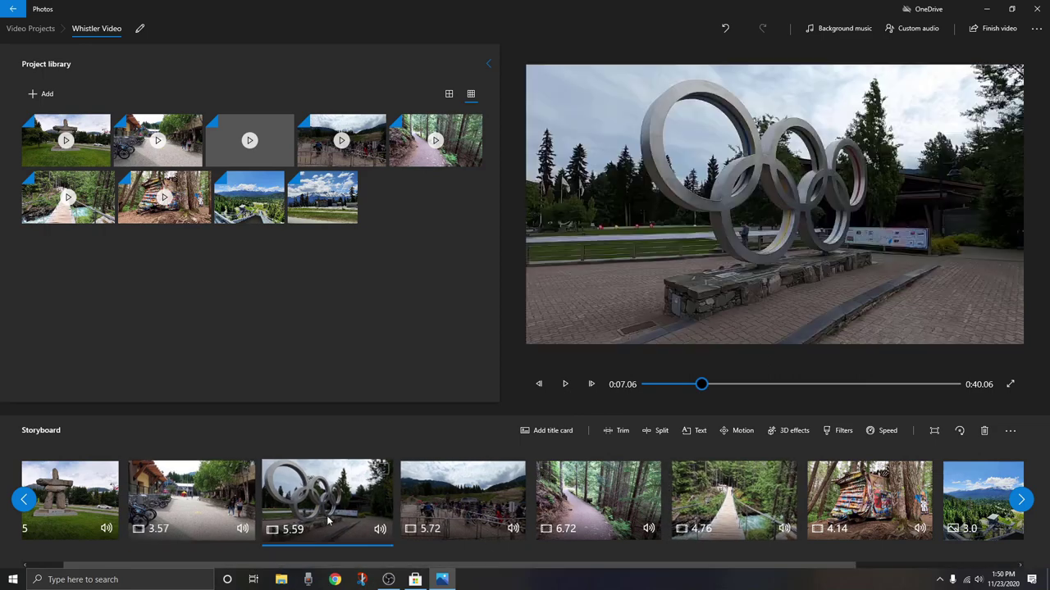
left_click(617, 431)
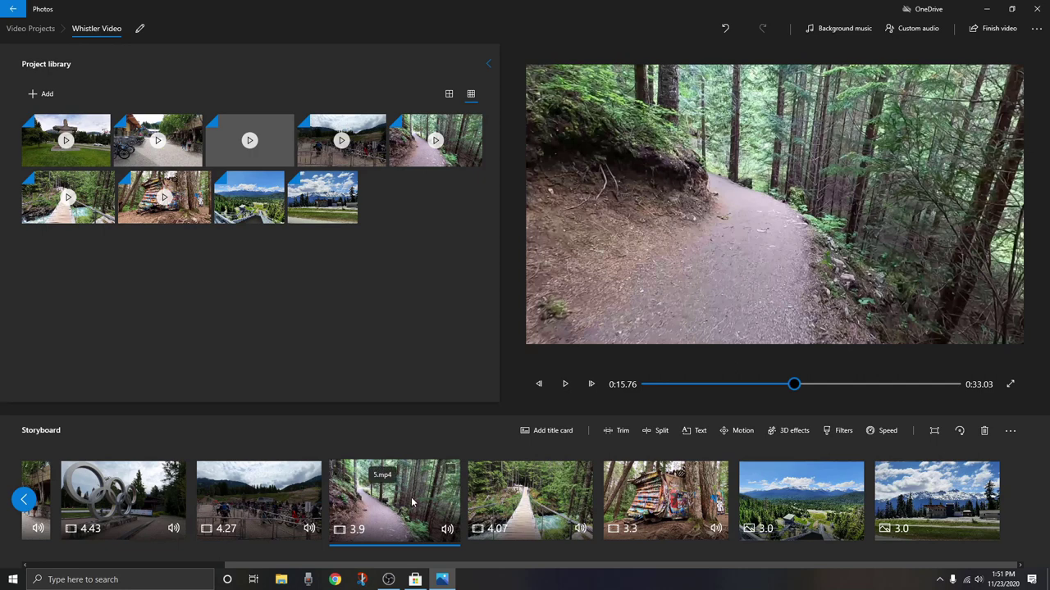
Rotate the suspension bridge clip in quarter turns through two full turns, back to its upright orientation.
left_click(509, 503)
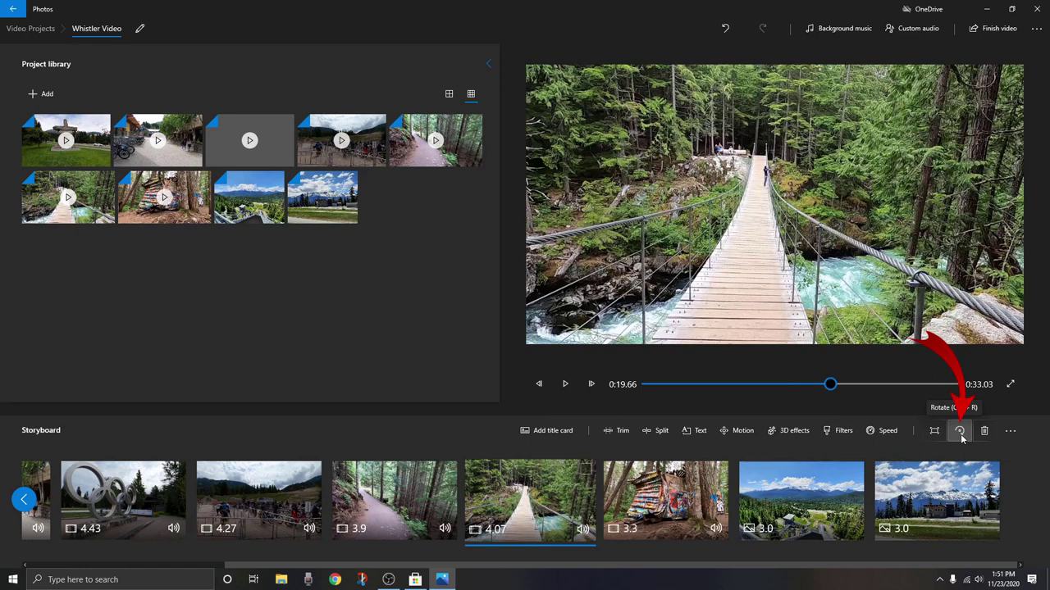
left_click(959, 431)
left_click(960, 431)
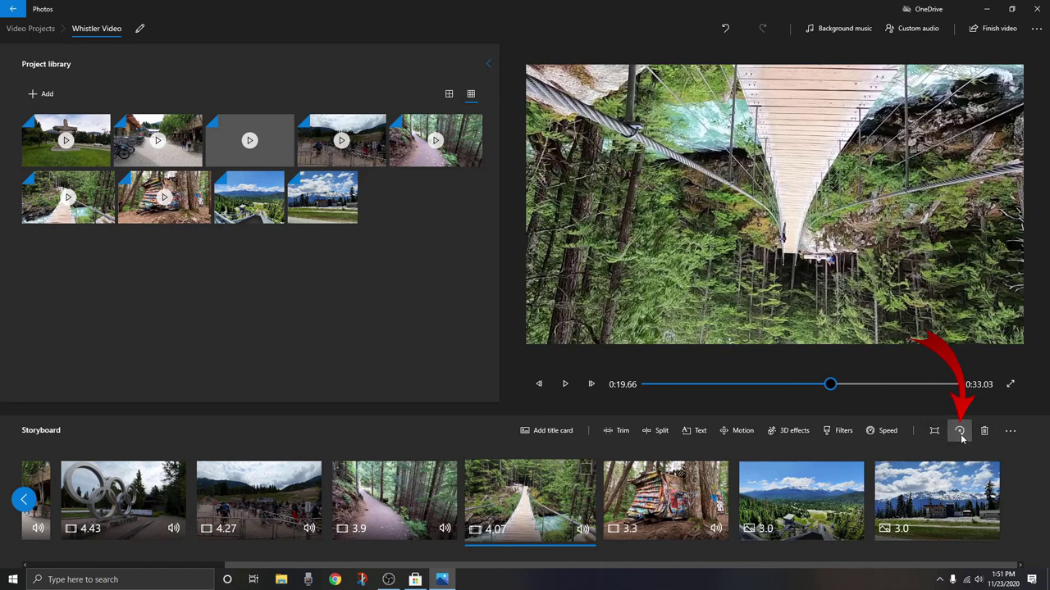
left_click(961, 433)
left_click(960, 433)
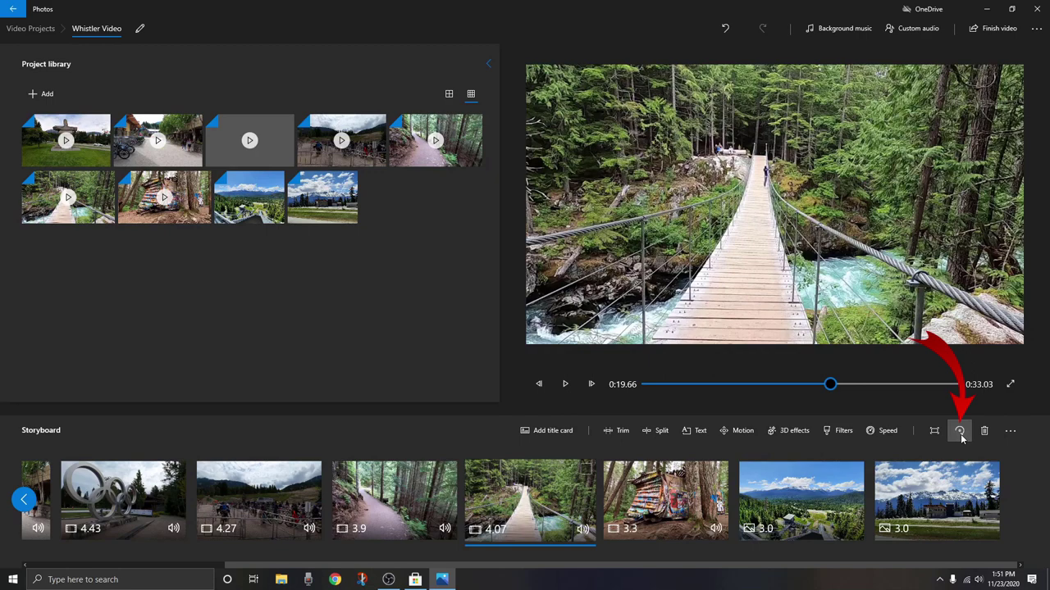
left_click(960, 433)
left_click(960, 433)
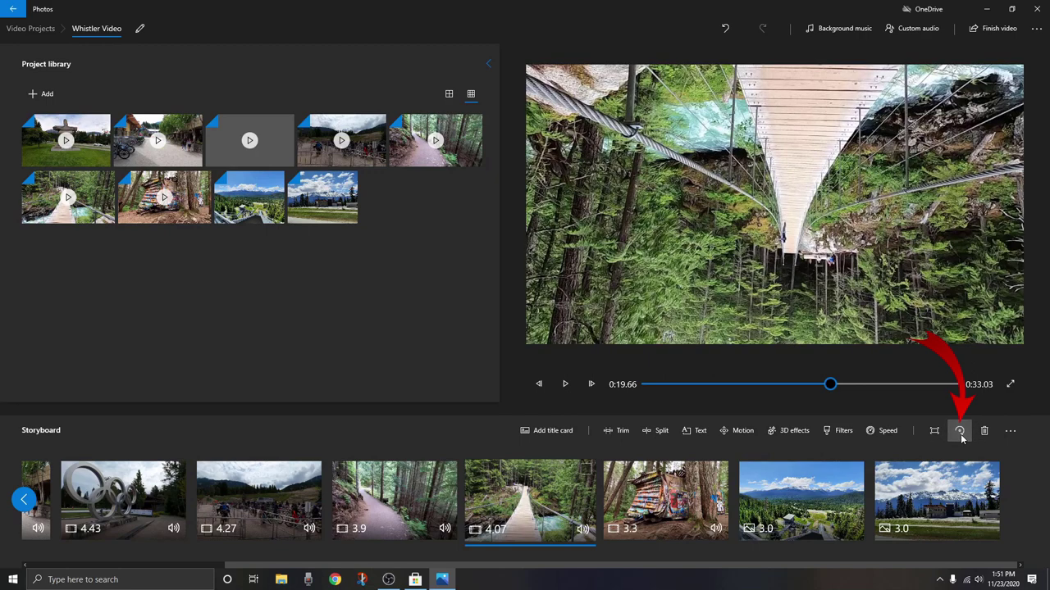
left_click(961, 433)
left_click(960, 433)
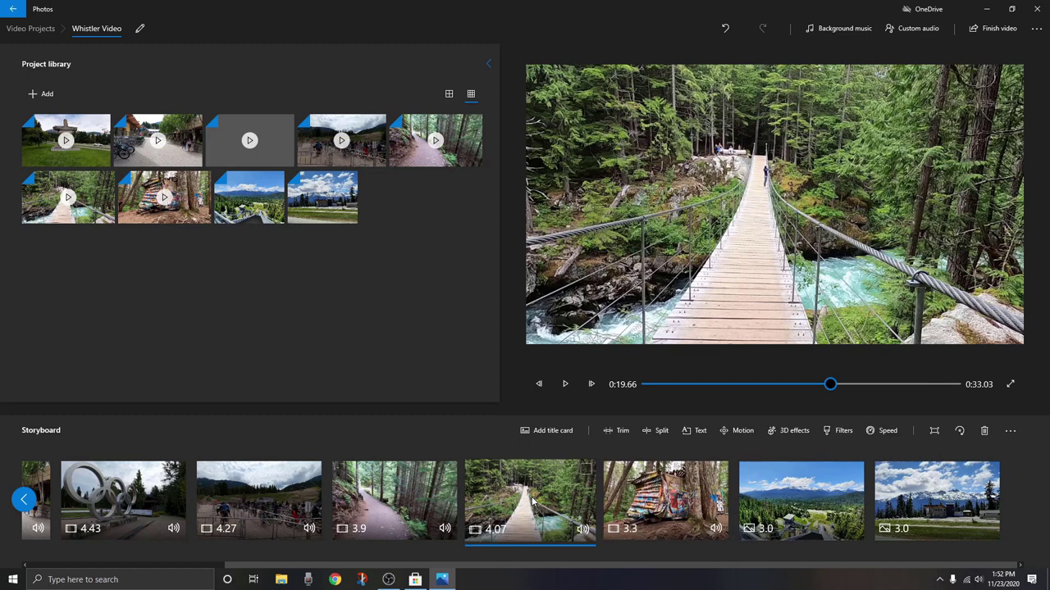
Split the suspension bridge clip into two clips at 0:01.96.
left_click(667, 441)
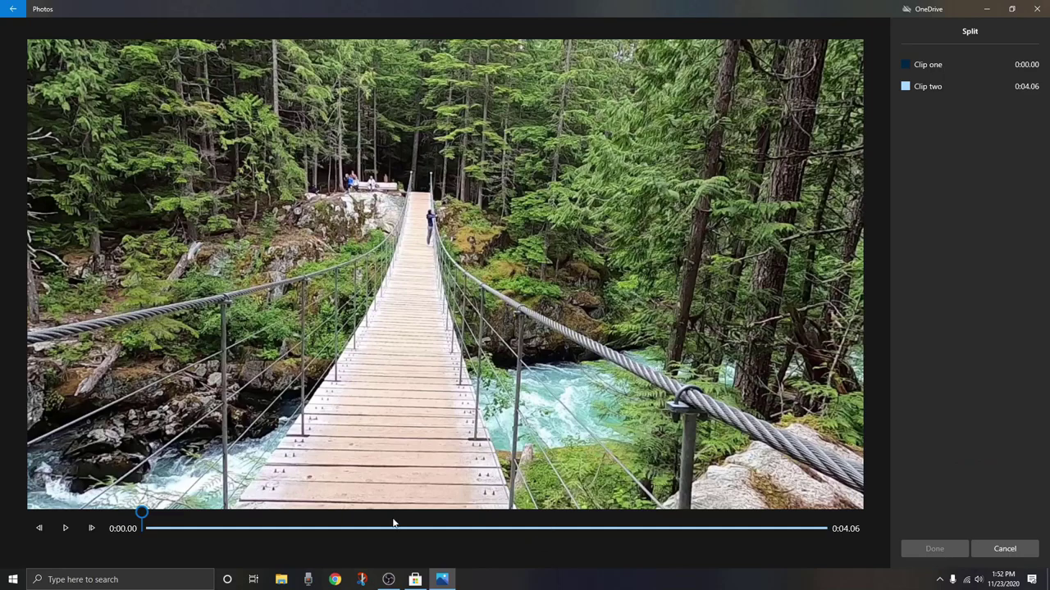
left_click_drag(142, 512, 481, 512)
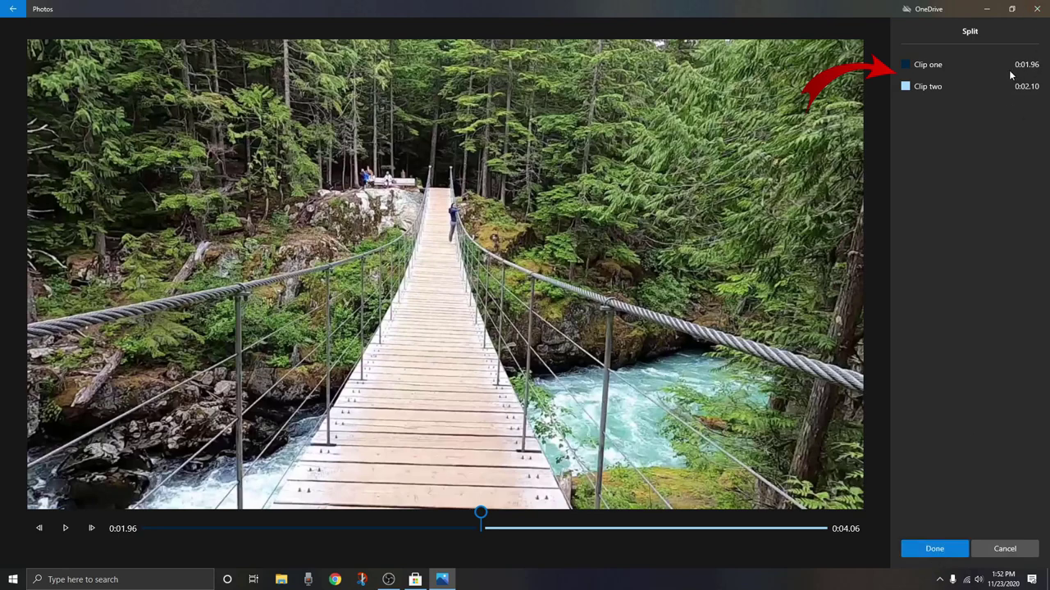
left_click(939, 547)
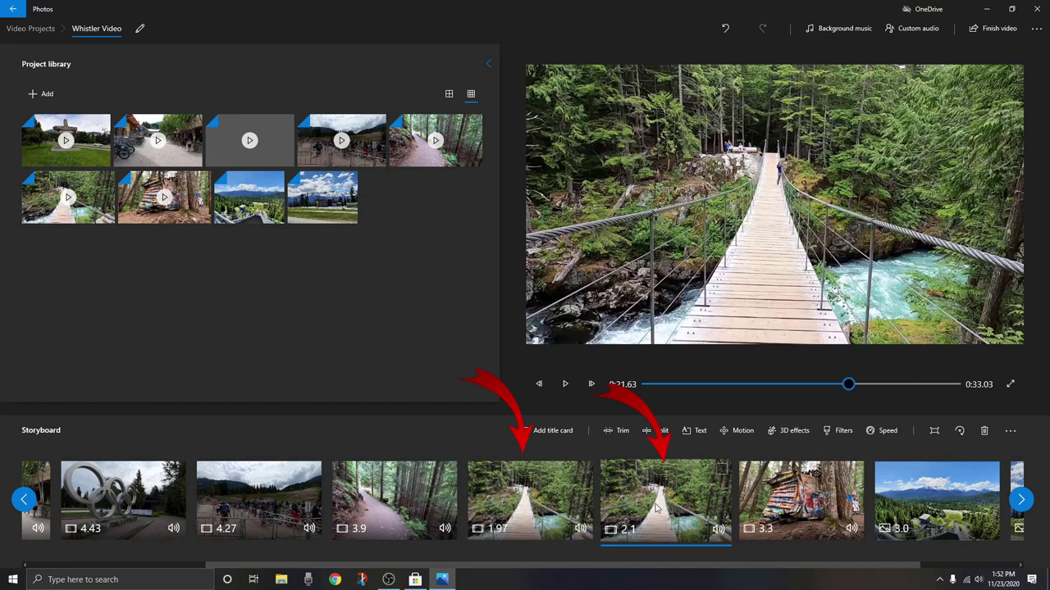
Try moving the second bridge clip ahead of the first, and undo the split.
left_click_drag(668, 505, 551, 502)
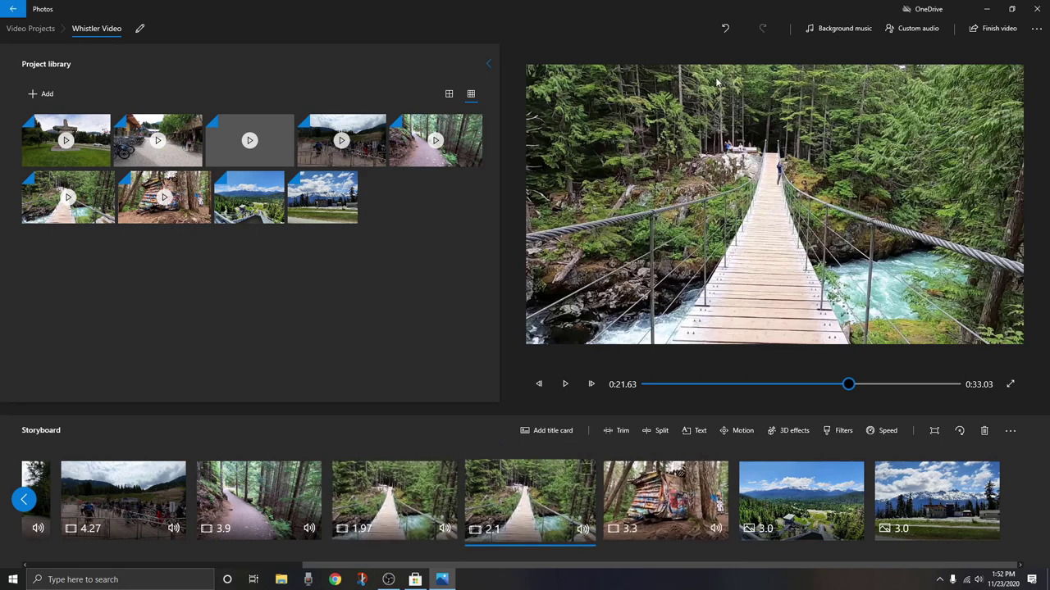
left_click(731, 39)
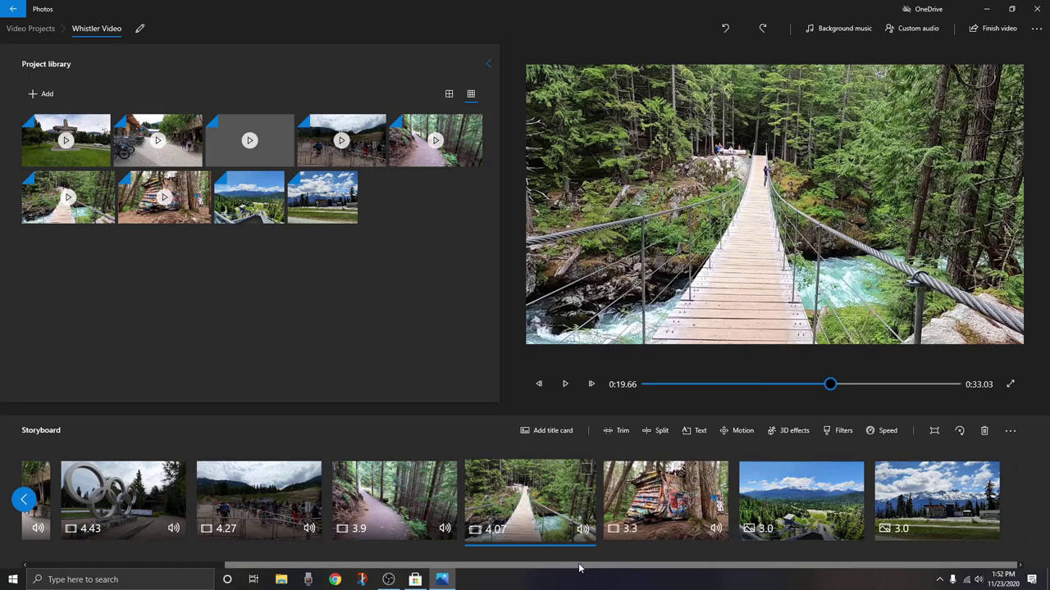
Add a title card in front of the first storyboard clip, the stone statue.
left_click_drag(580, 570, 377, 574)
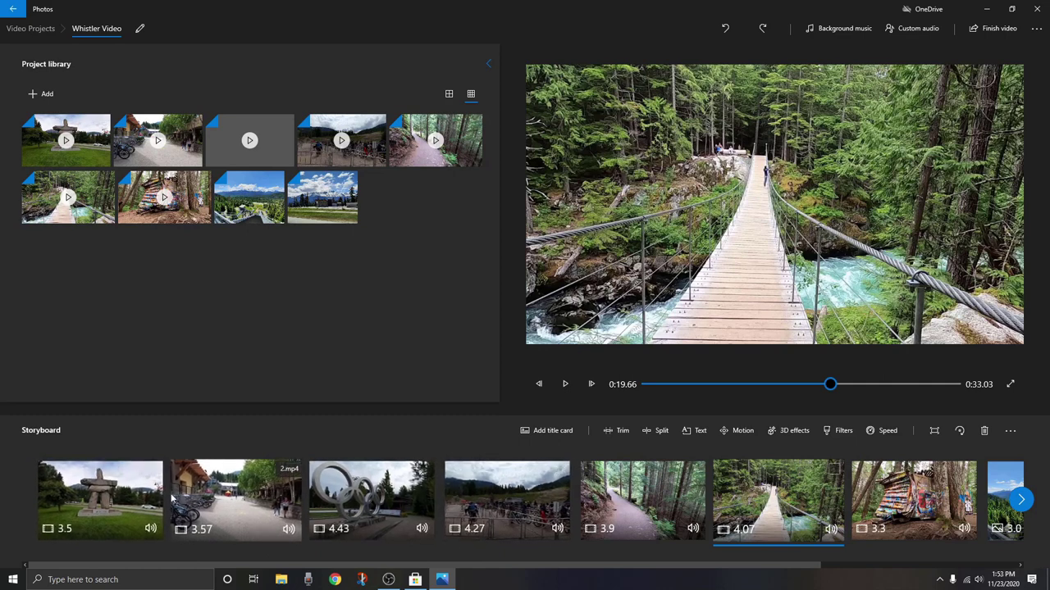
left_click(113, 490)
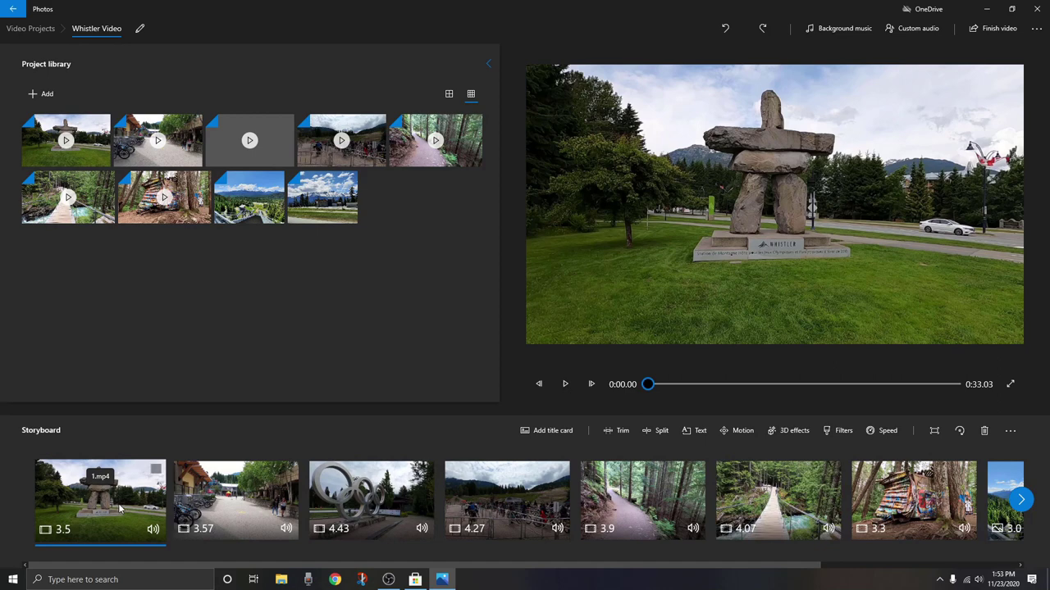
left_click(554, 437)
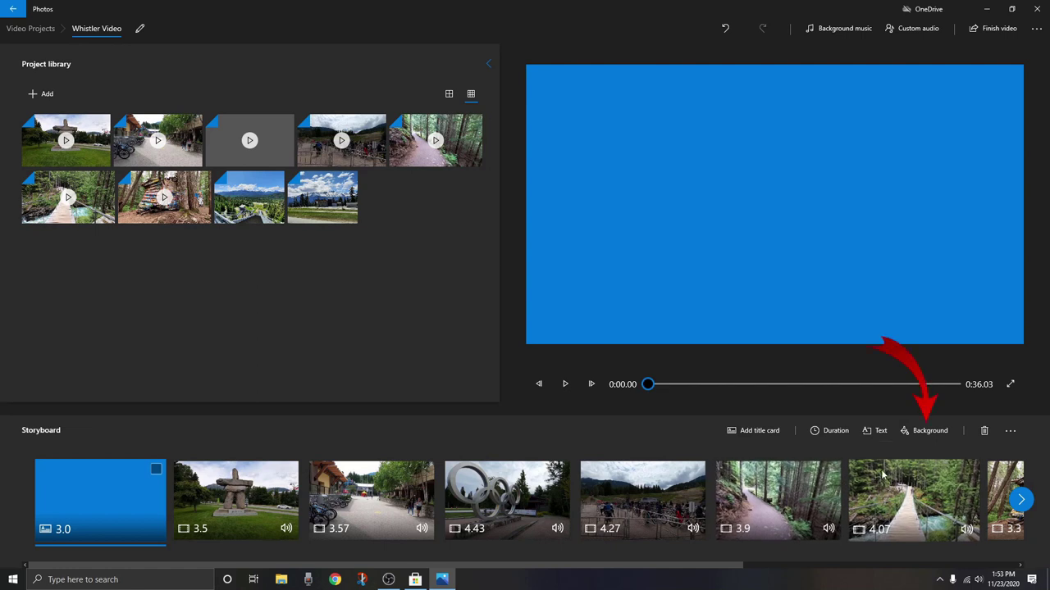
Try several background colors on the title card and set its background to turquoise.
left_click(934, 436)
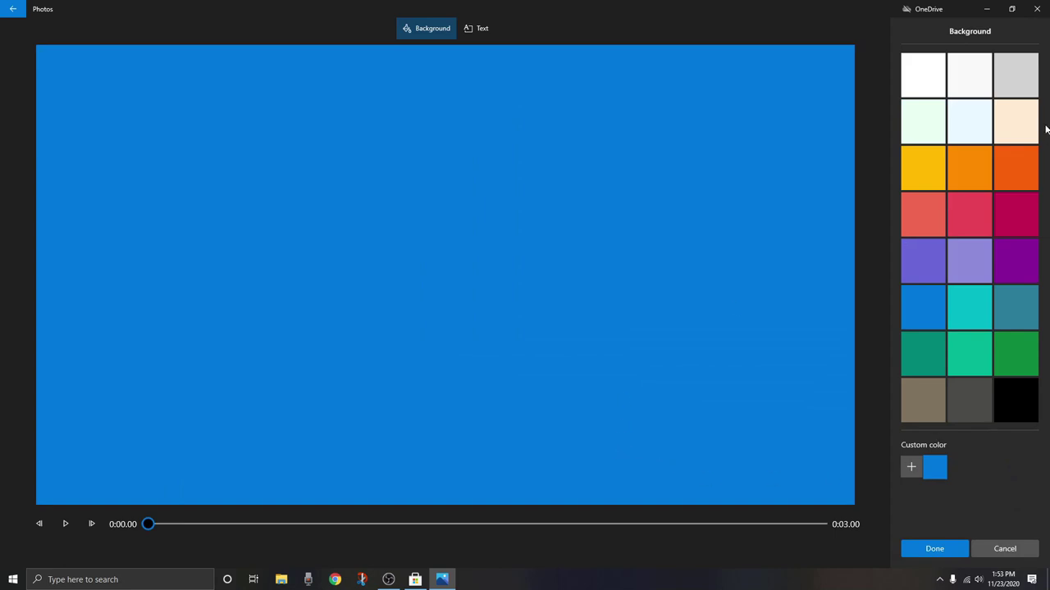
left_click(976, 85)
left_click(1015, 82)
left_click(1019, 122)
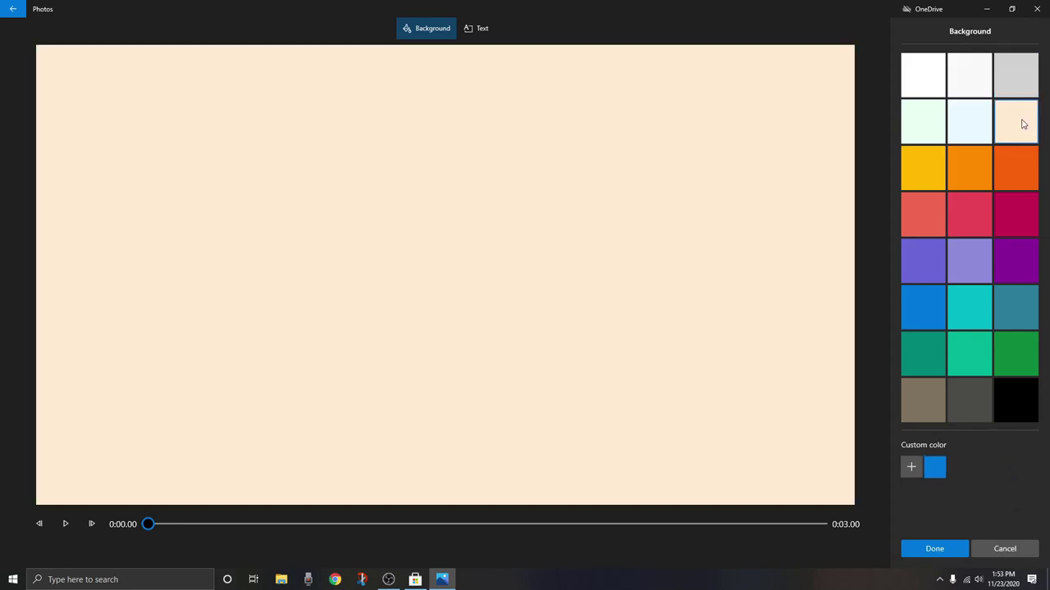
left_click(964, 127)
left_click(931, 127)
left_click(919, 160)
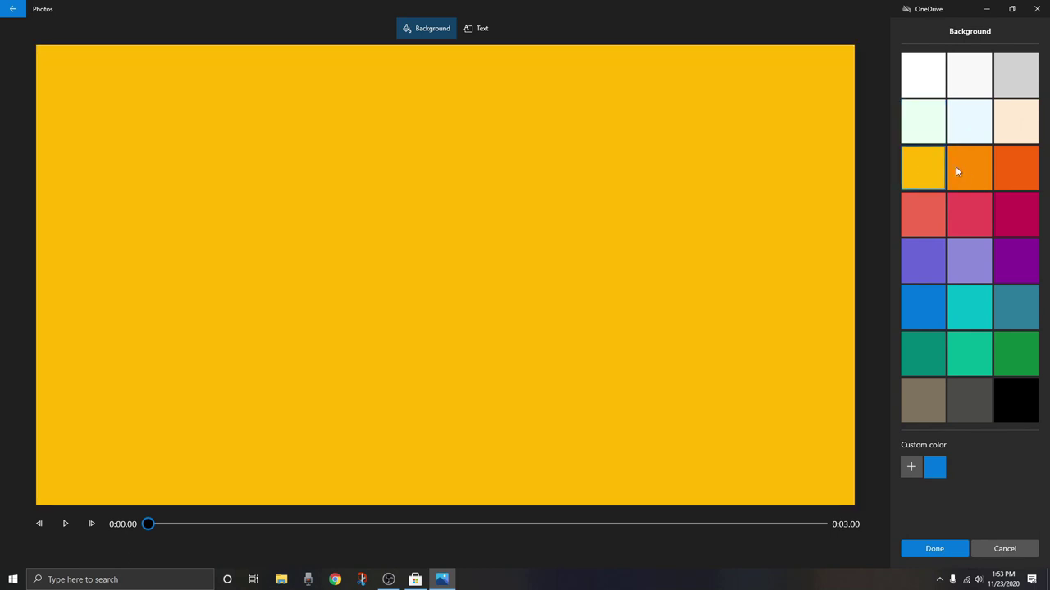
left_click(967, 169)
left_click(975, 309)
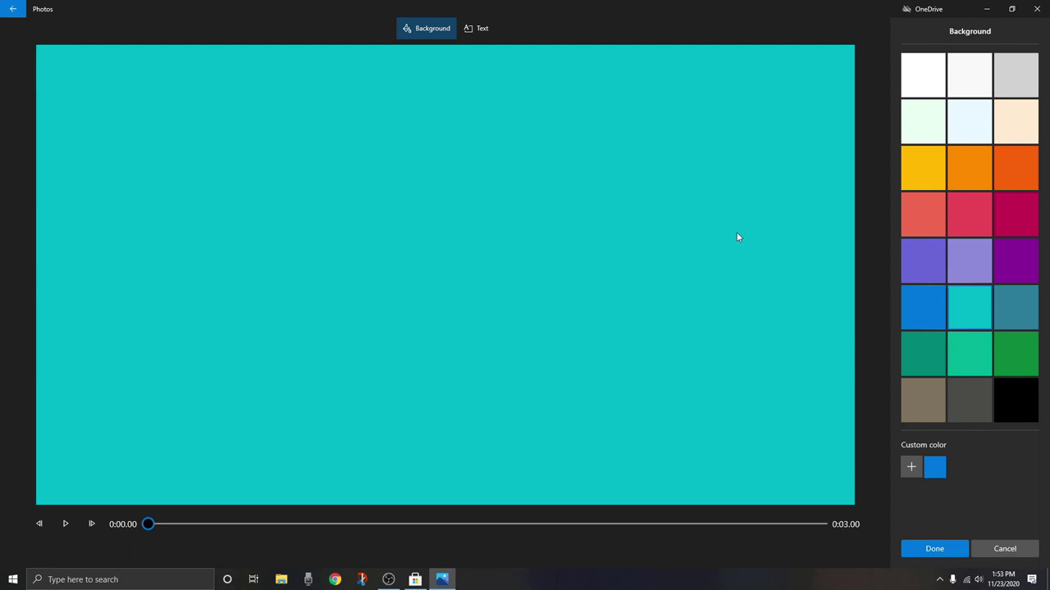
Replace the title card's placeholder text with "Whistler".
left_click(481, 33)
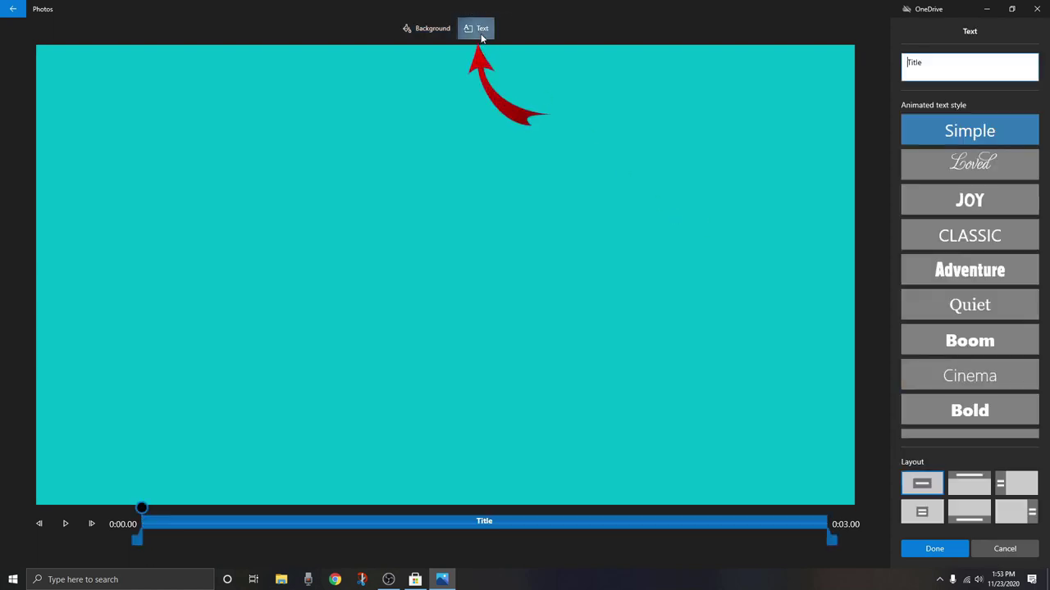
left_click_drag(963, 57, 862, 65)
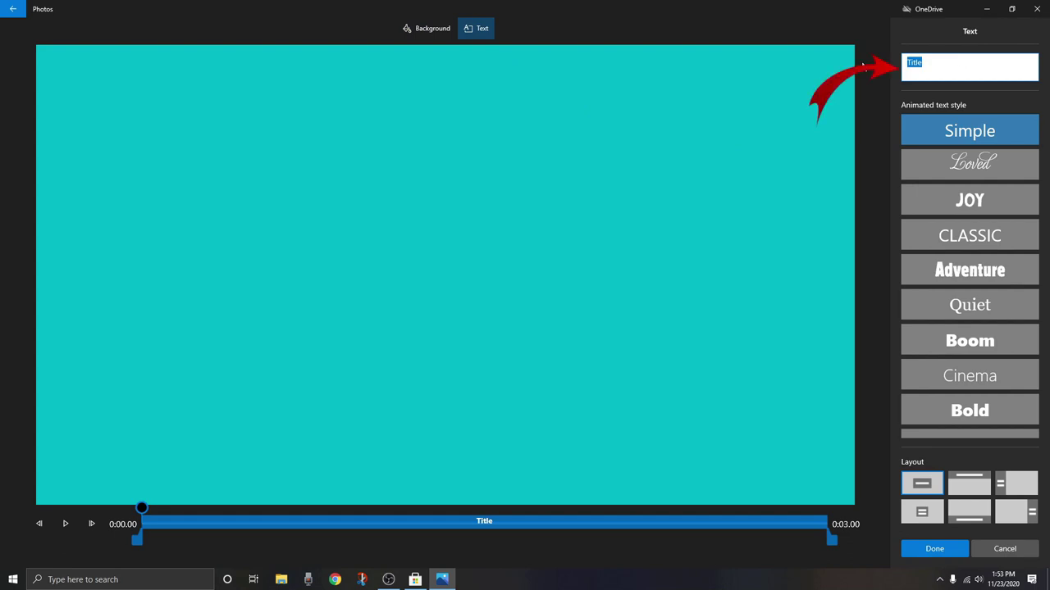
type("Whistler")
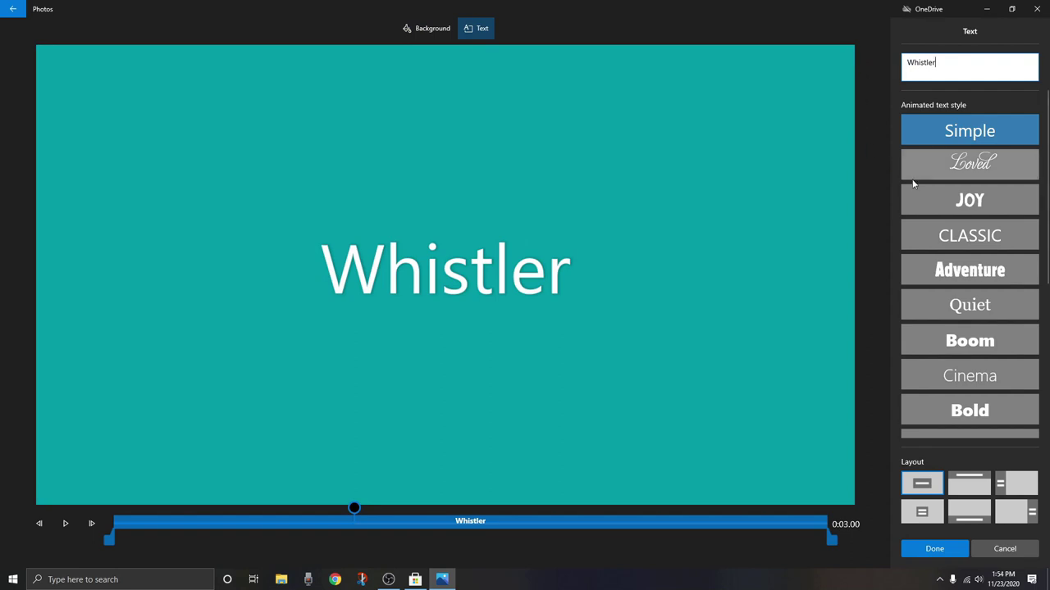
Try the Loved, Joy and Classic animated text styles on the title card and play the Classic version.
left_click(975, 171)
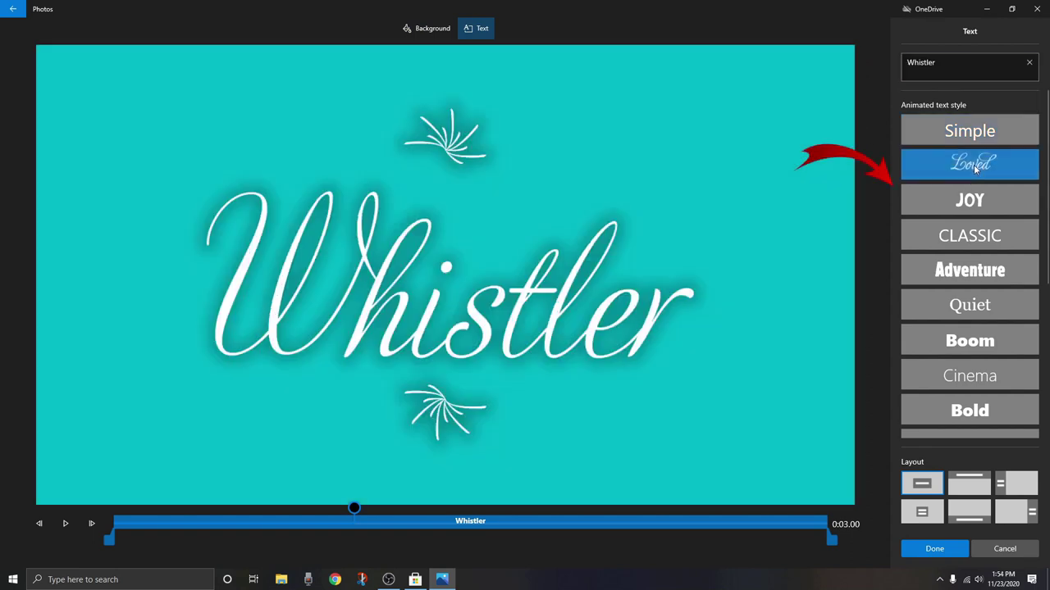
left_click(981, 201)
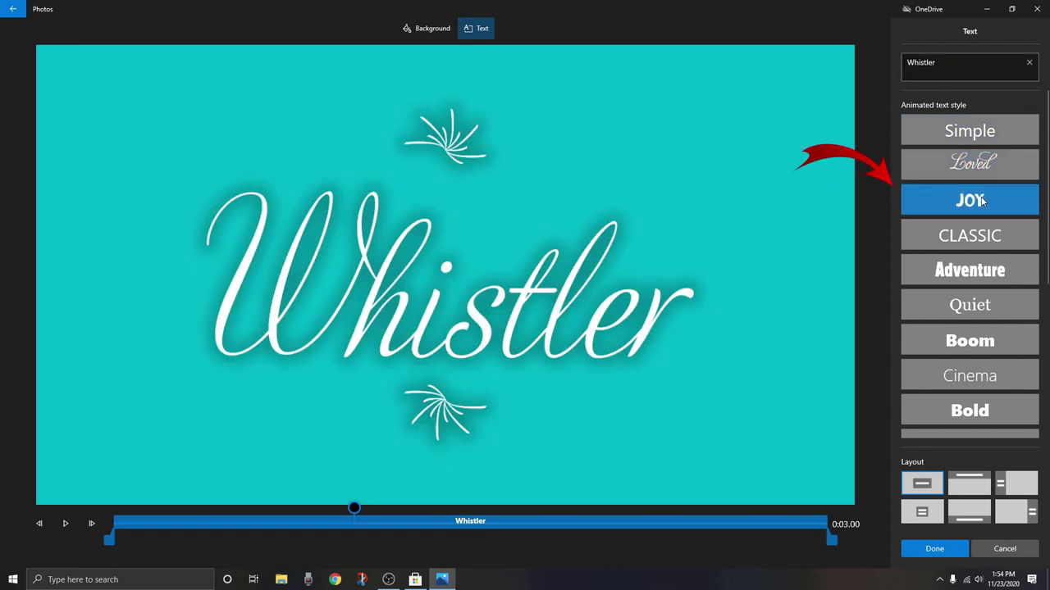
left_click(981, 236)
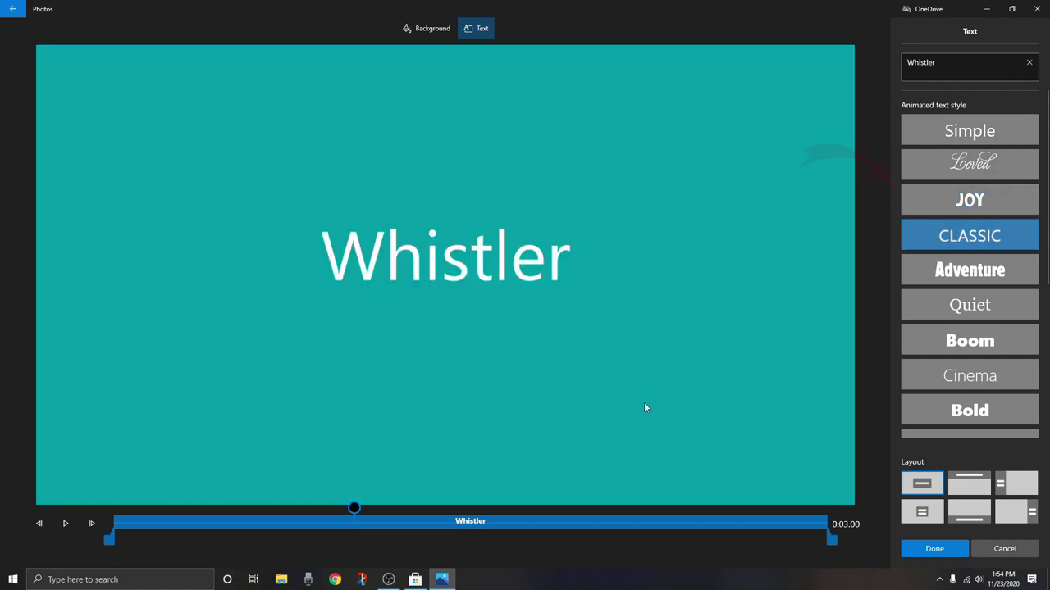
left_click_drag(355, 507, 135, 513)
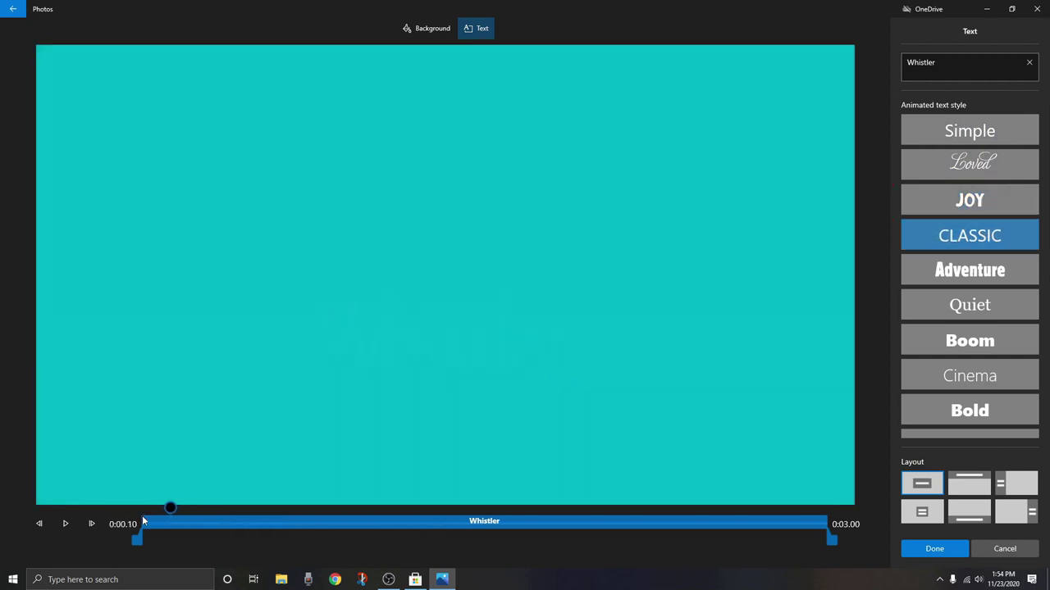
left_click(66, 525)
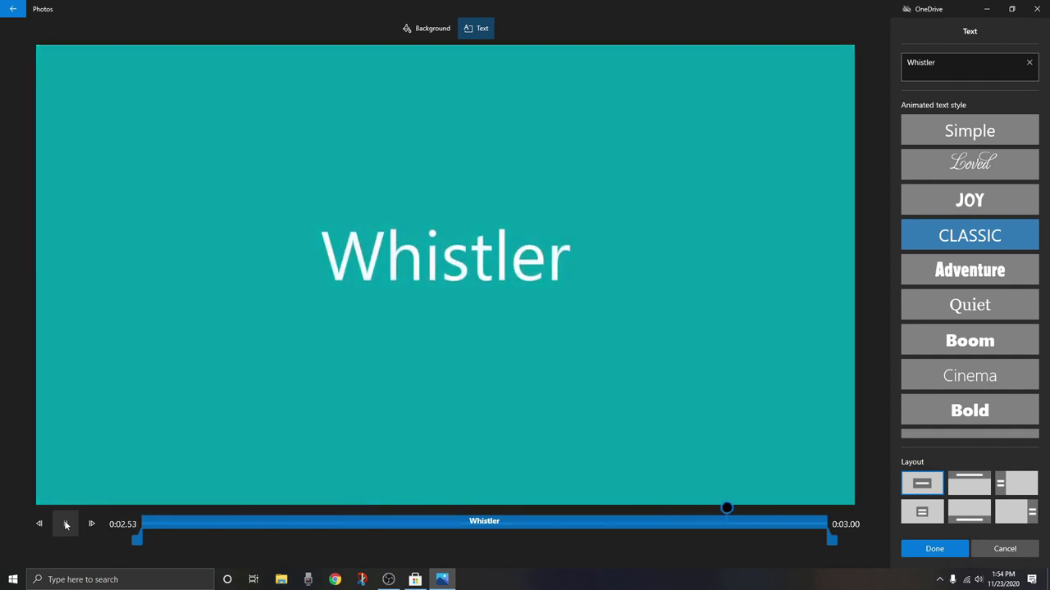
Preview the Adventure and Quiet text styles on the title card, and apply the Joy style.
left_click(976, 279)
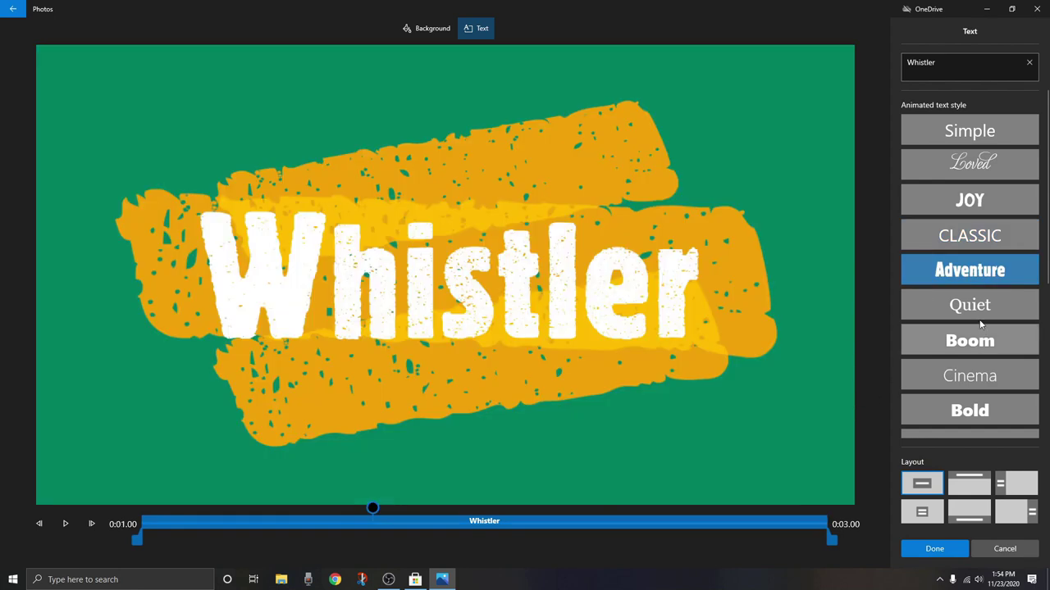
left_click(66, 525)
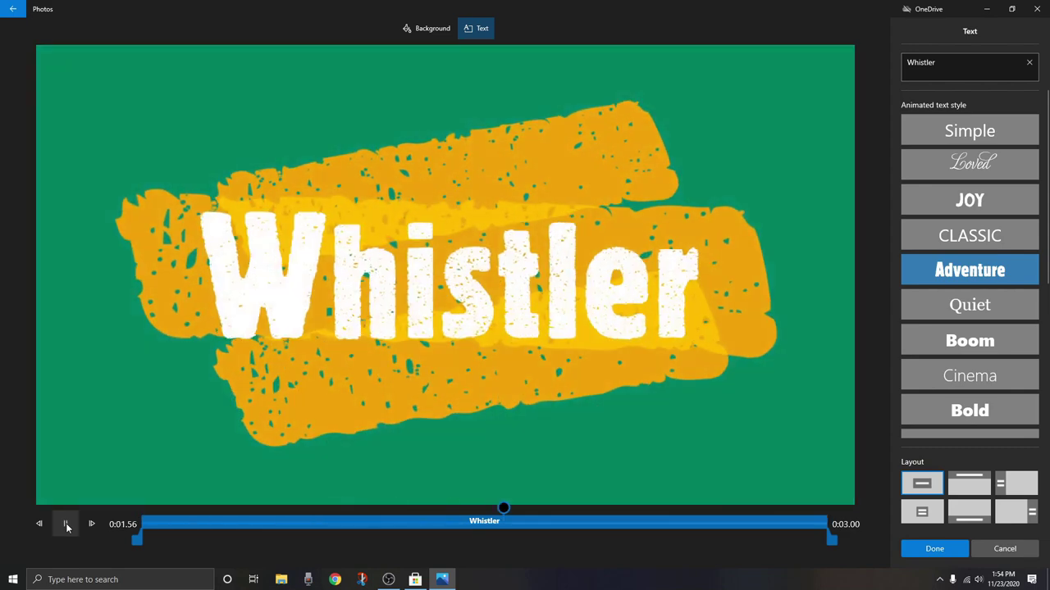
left_click(67, 525)
left_click(953, 305)
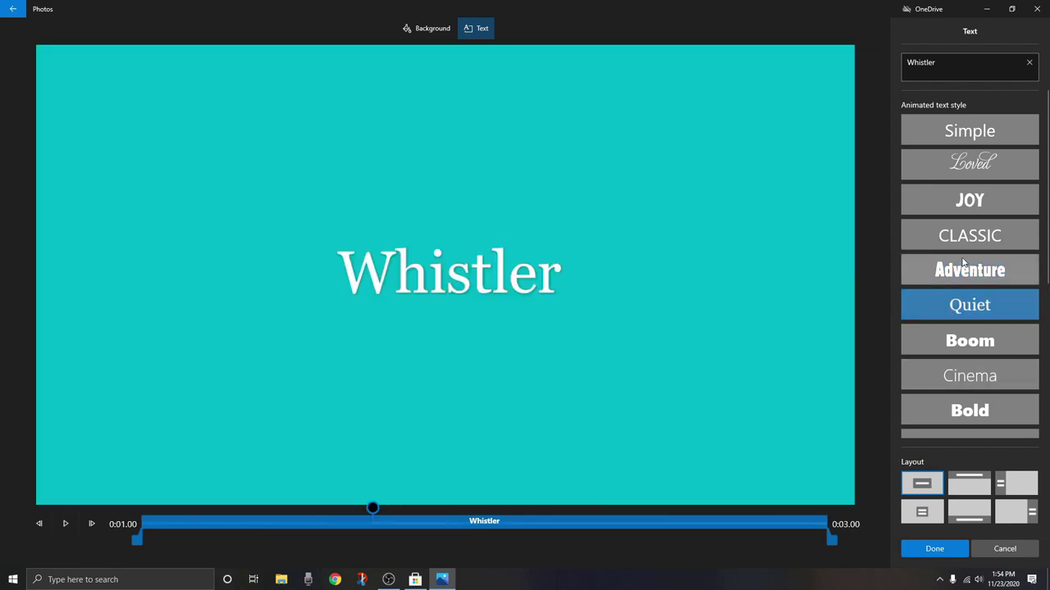
left_click(970, 206)
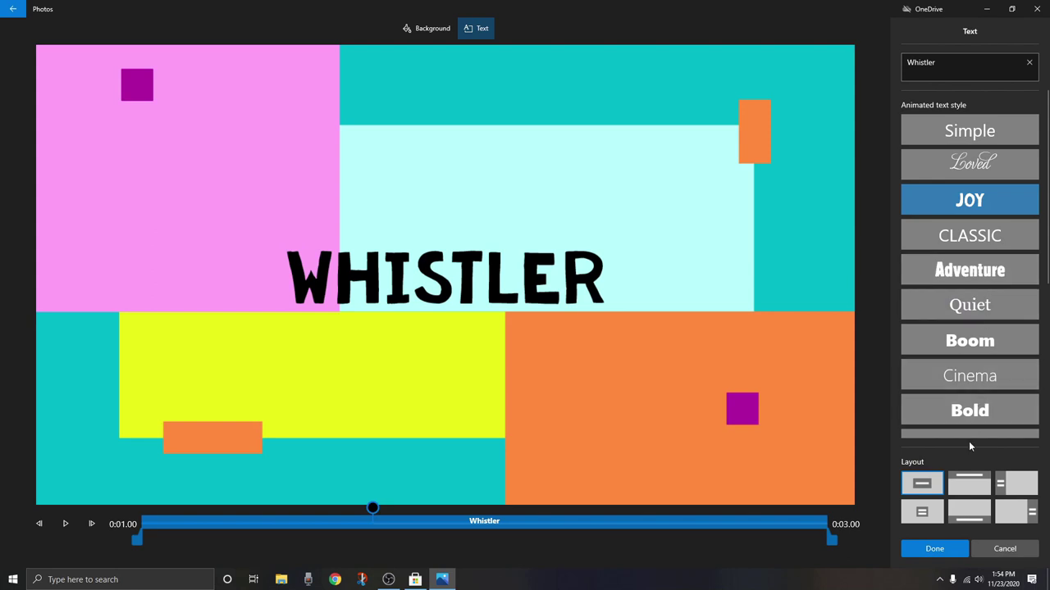
left_click(934, 549)
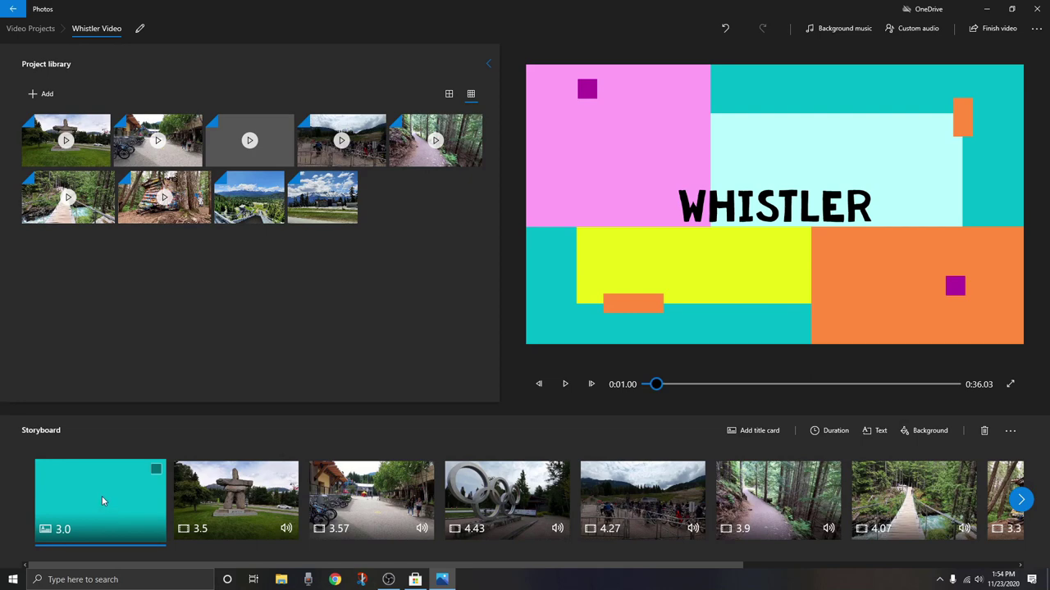
Remove the Whistler title card from the start of the storyboard.
right_click(102, 496)
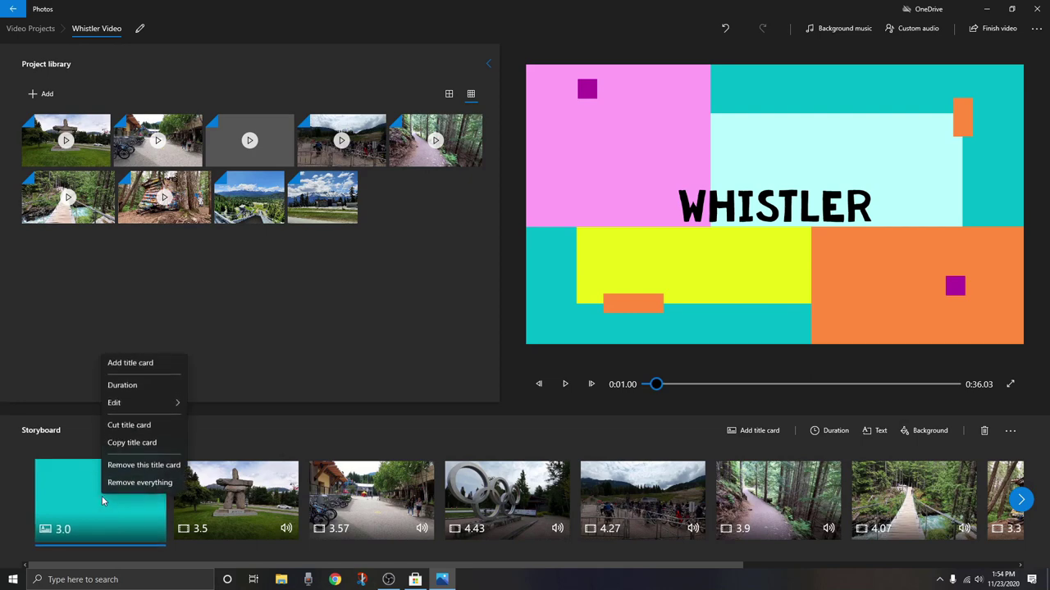
left_click(155, 467)
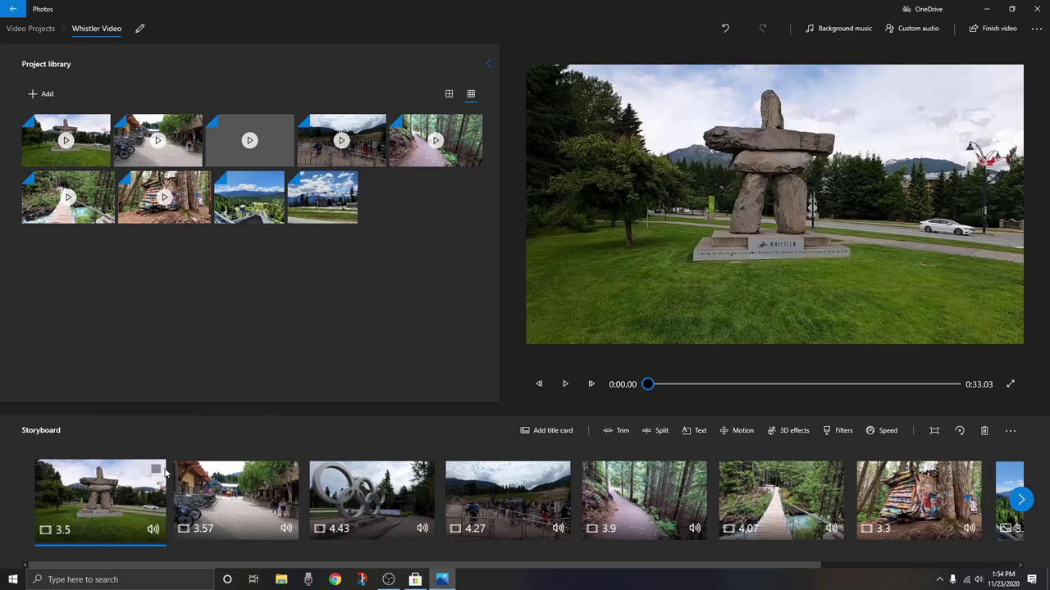
right_click(109, 493)
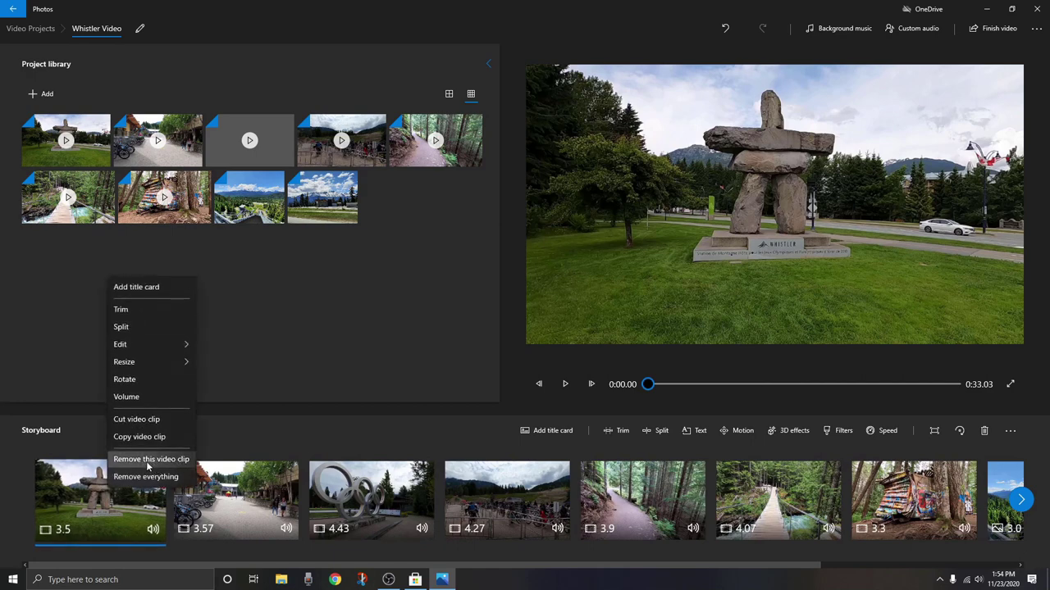
left_click(253, 439)
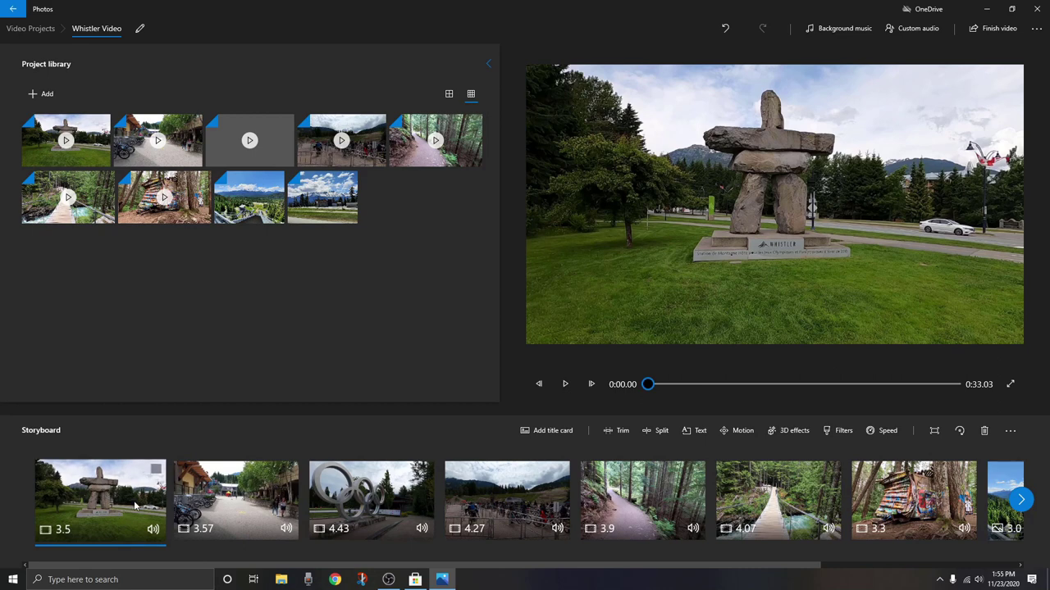
Add the text "Summer in Whistler B.C. Canada" to the stone statue clip.
left_click(705, 437)
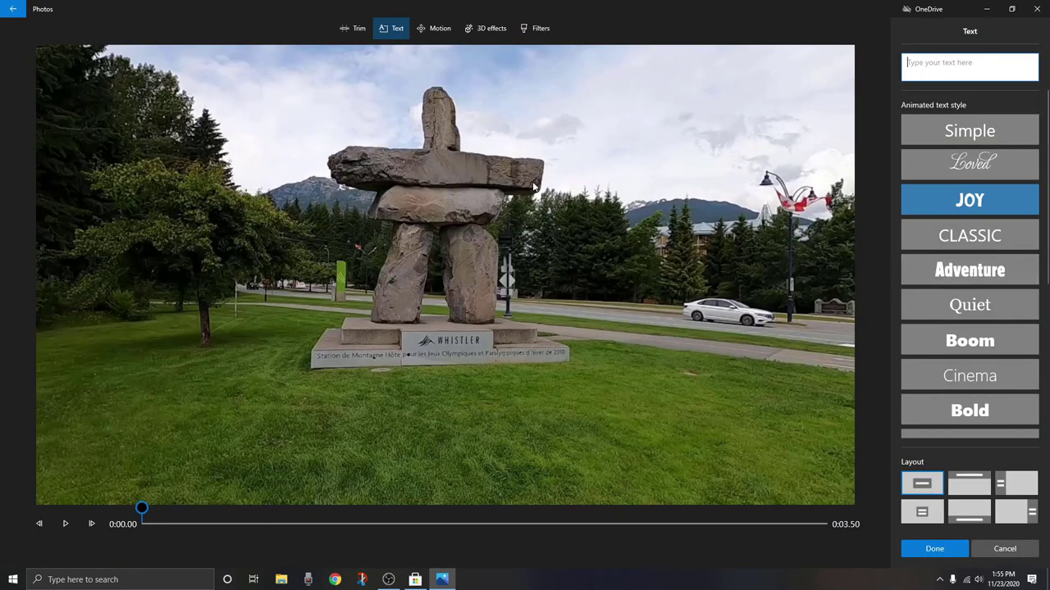
left_click(438, 33)
left_click(392, 37)
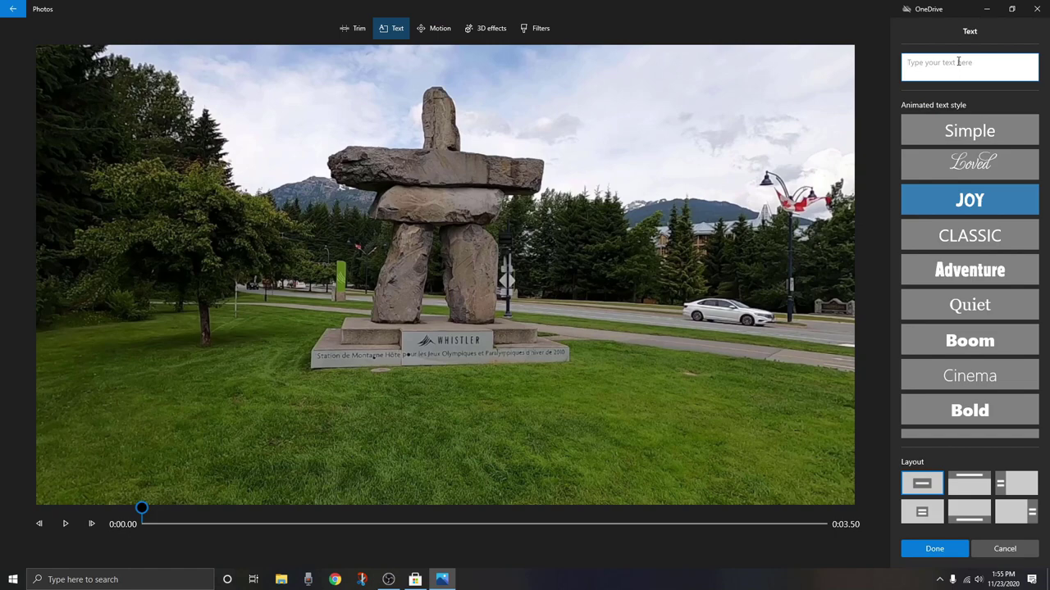
type("S")
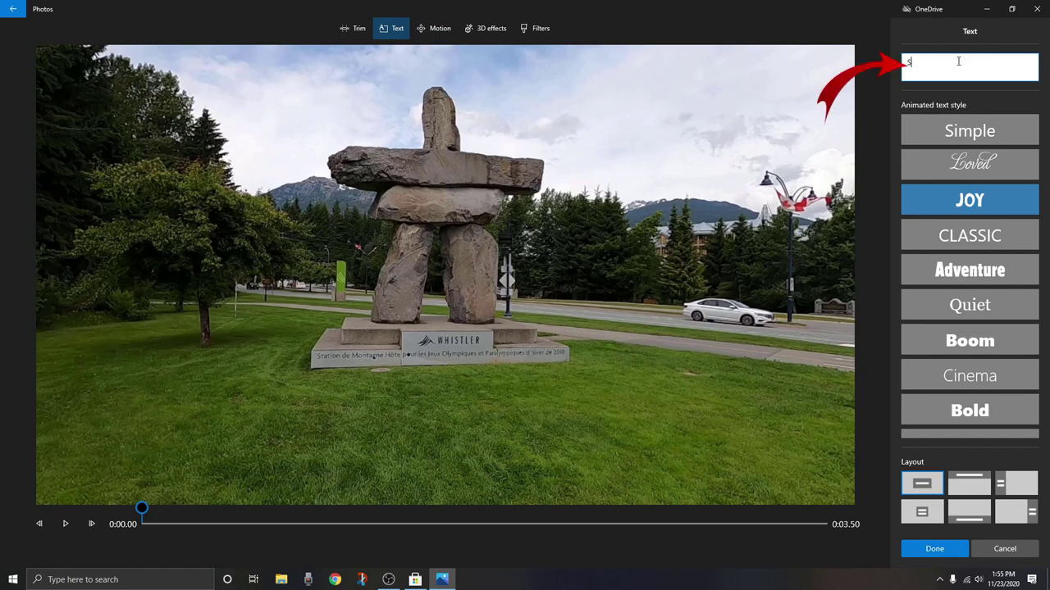
type("ummer")
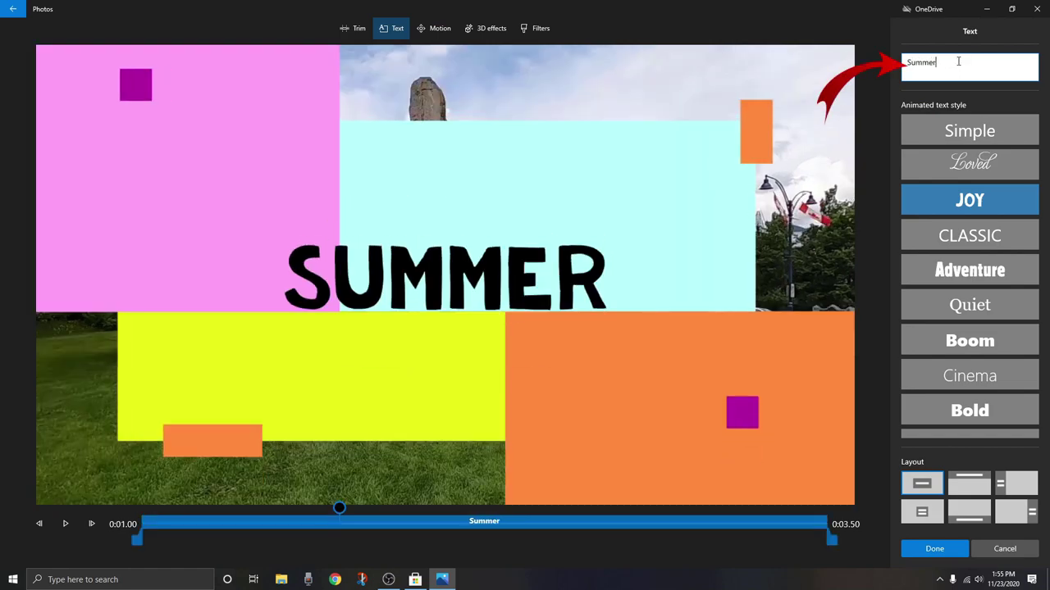
type(" in W")
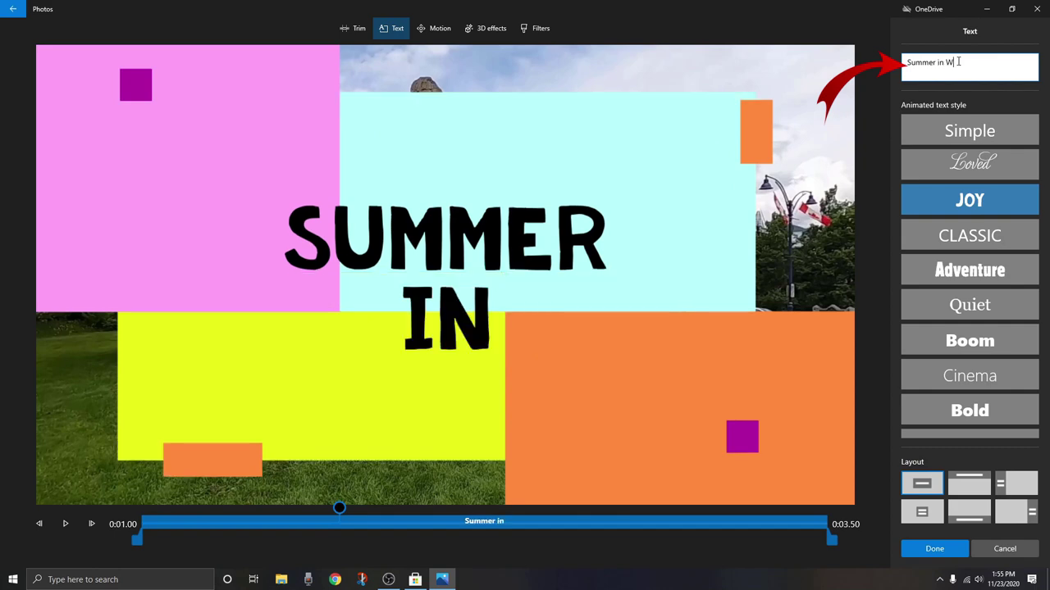
type("histler ")
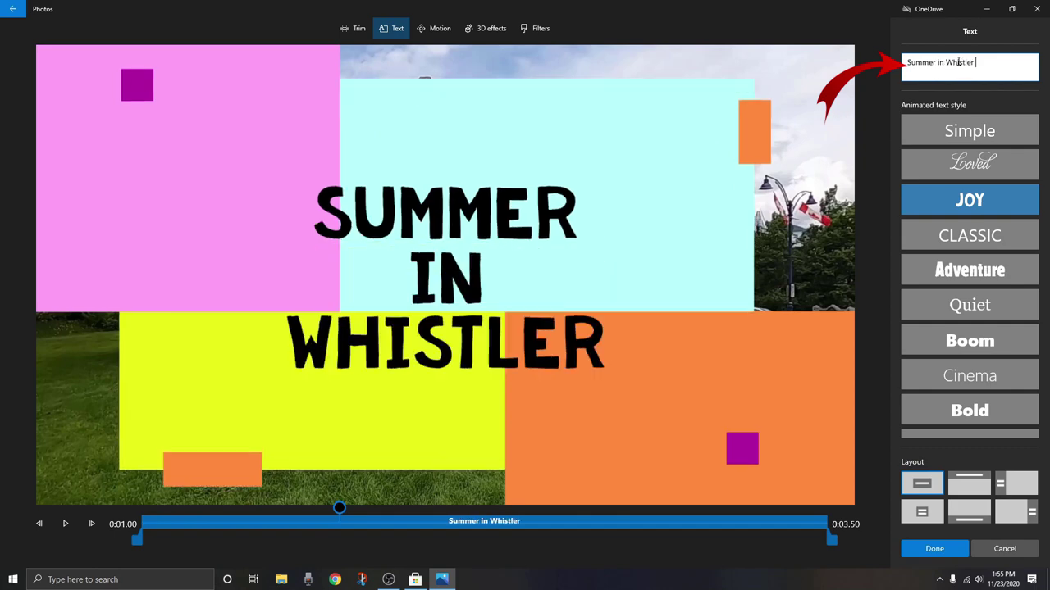
type("B.C.")
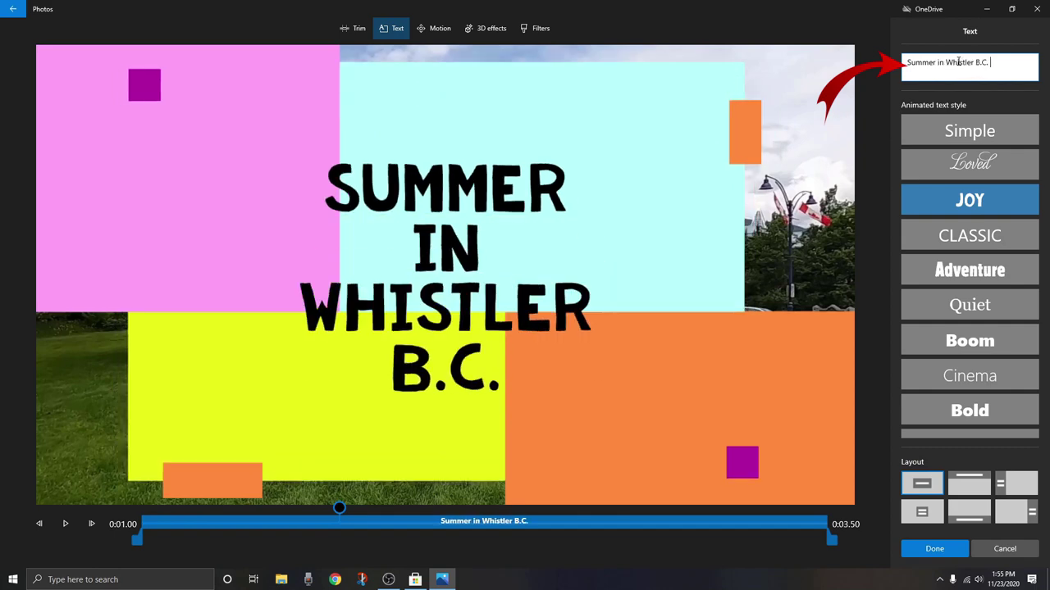
type(" Canada")
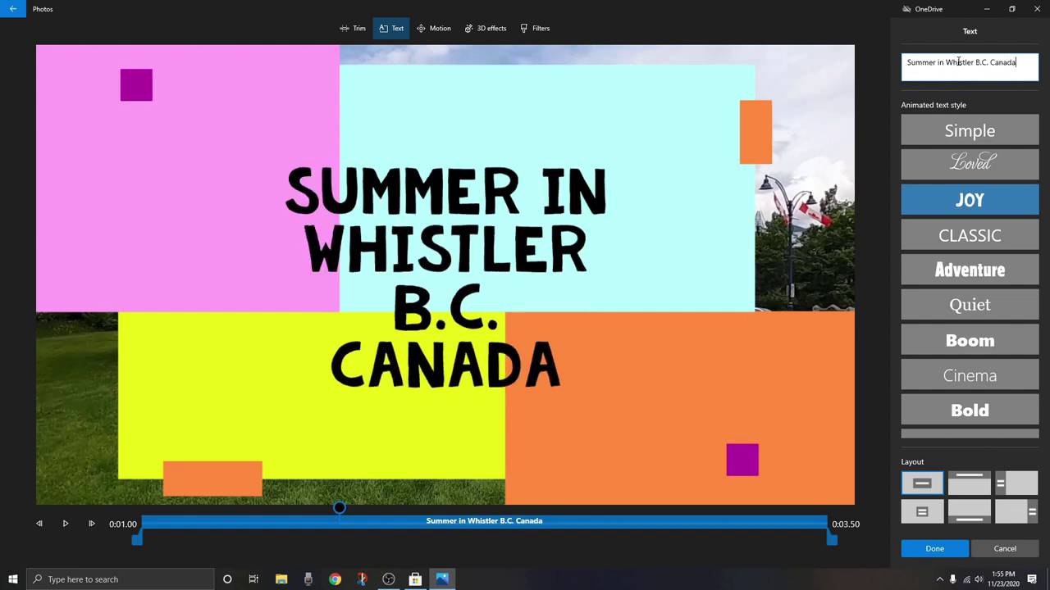
Try the Simple, Loved, Classic and Adventure styles on the statue clip's caption and return to Joy.
left_click(967, 129)
left_click(986, 160)
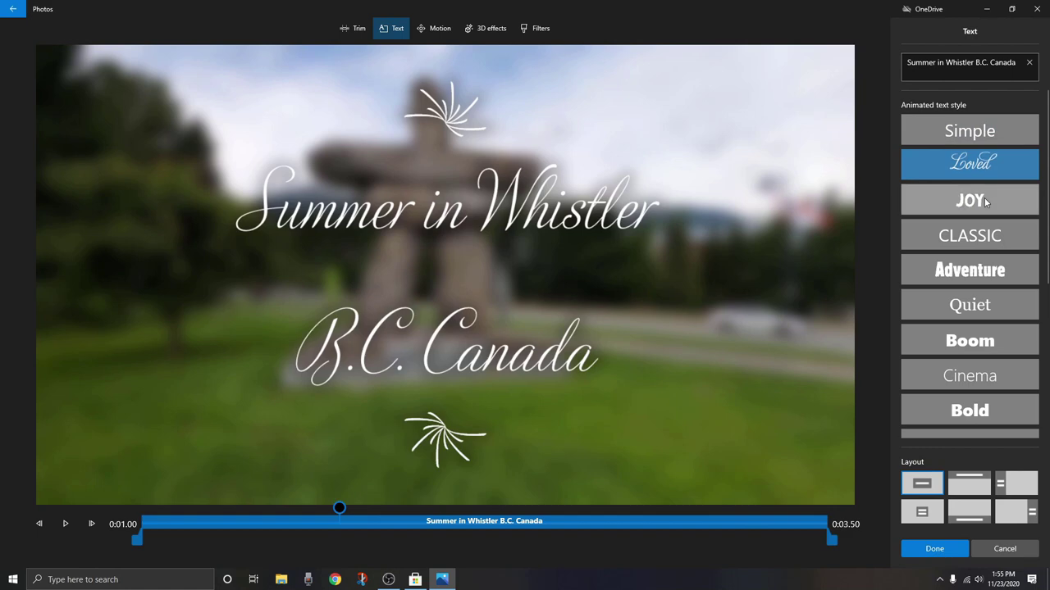
left_click(989, 205)
left_click(990, 234)
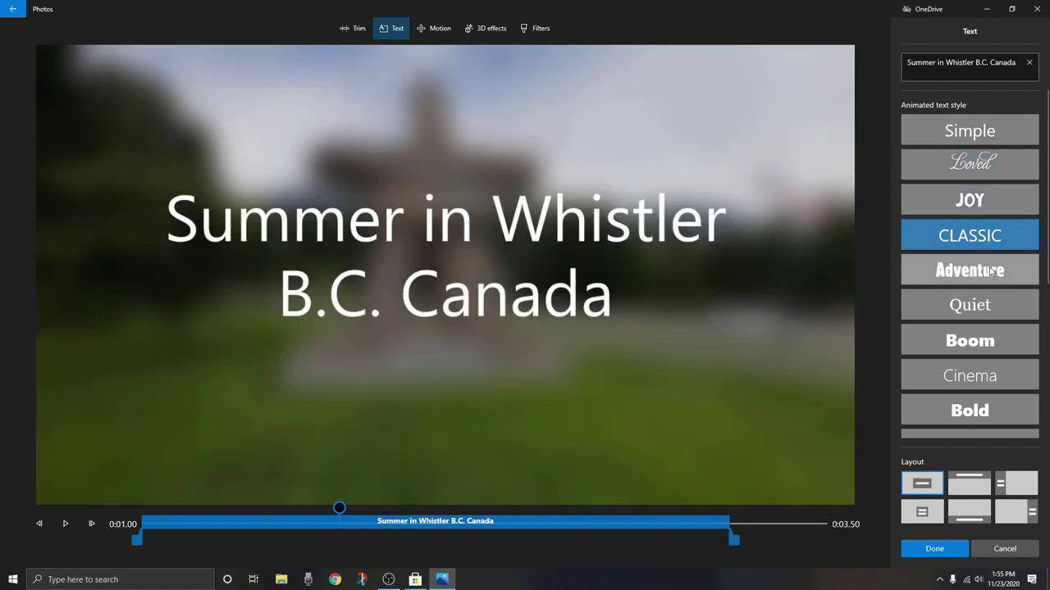
left_click(986, 257)
left_click(979, 206)
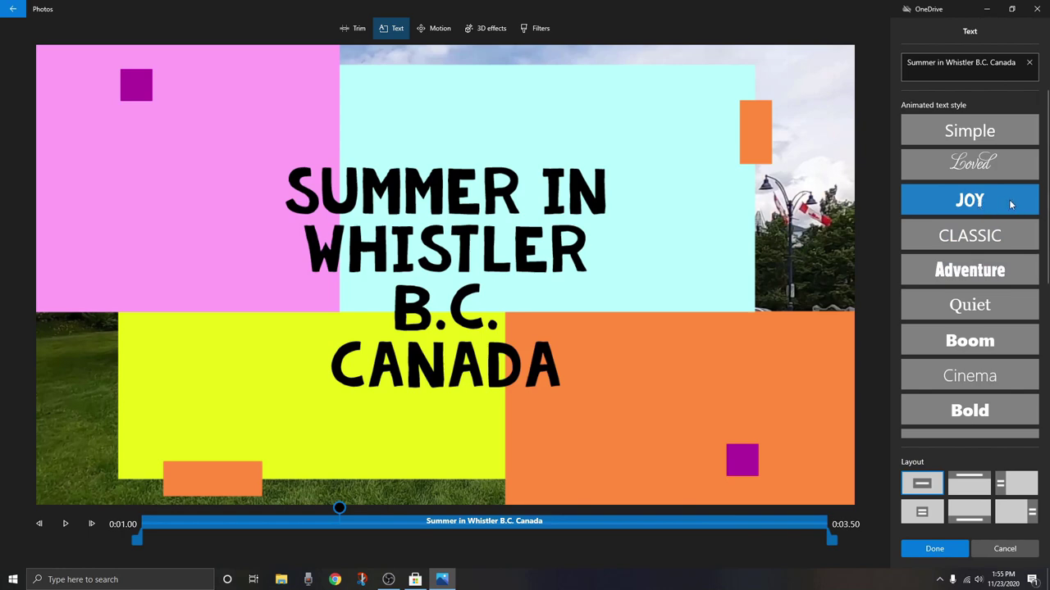
Try the top, left and right layouts for the statue clip's caption and set it to the bottom layout.
left_click(972, 488)
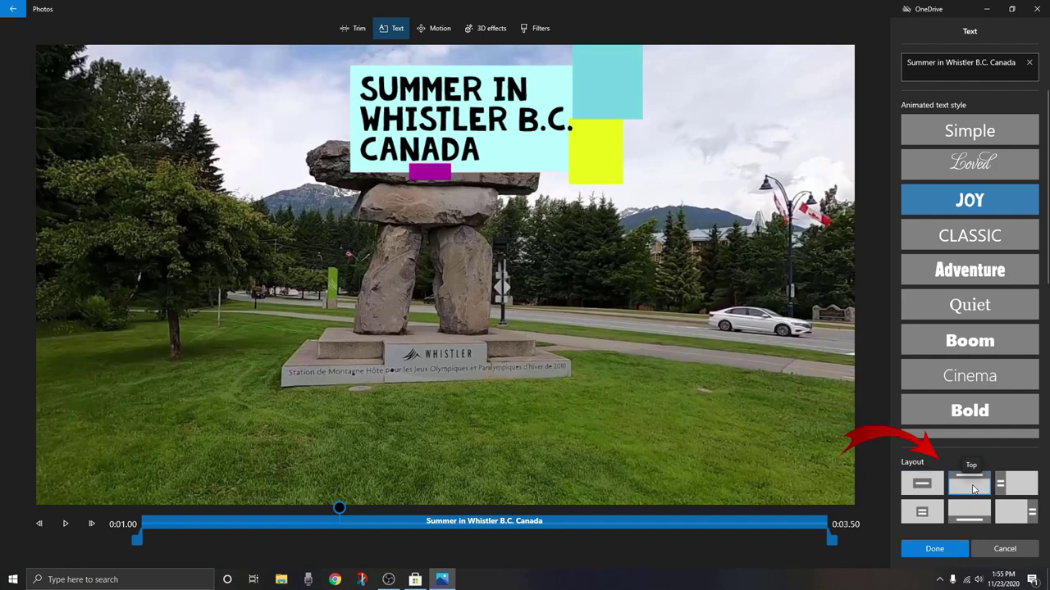
left_click(1016, 486)
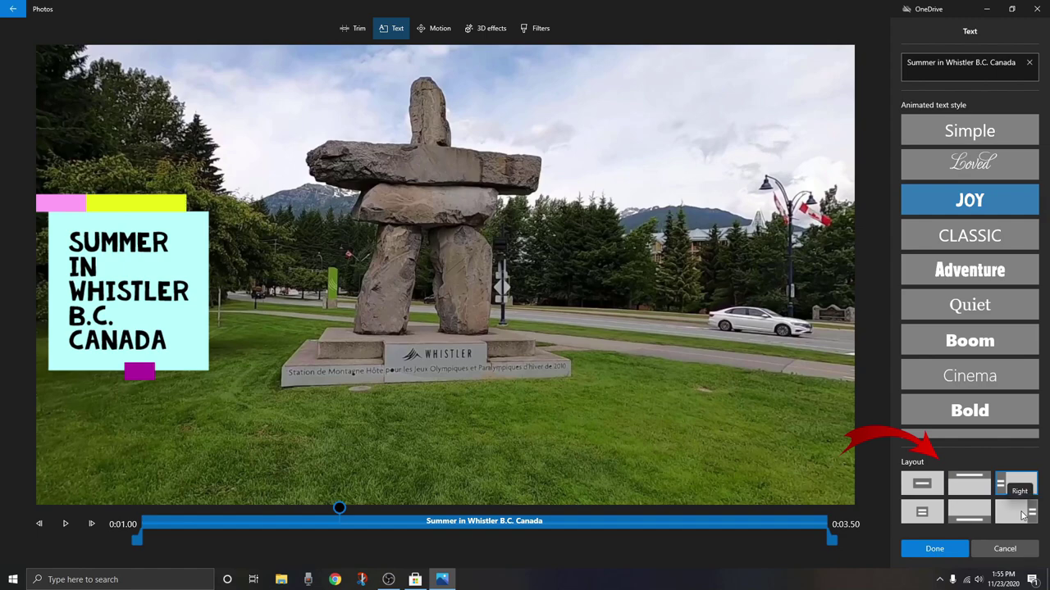
left_click(1023, 515)
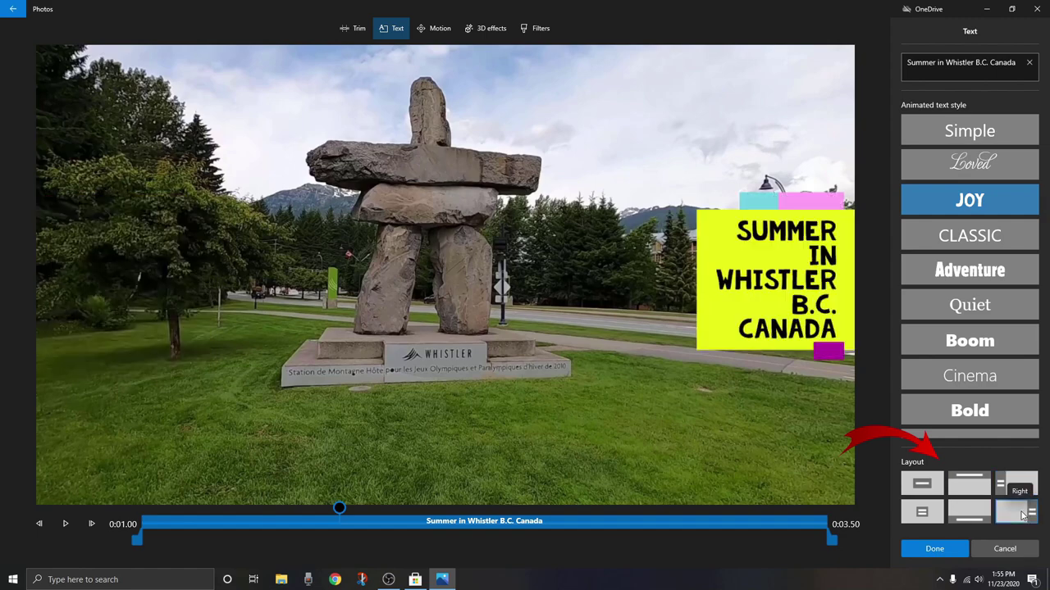
left_click(977, 515)
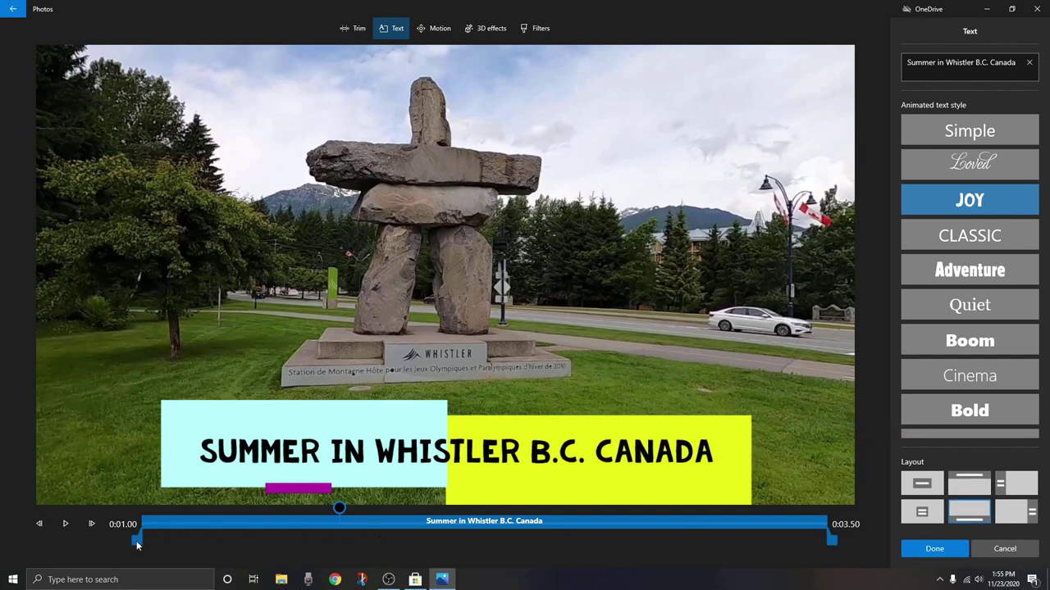
Keep the caption spanning the whole statue clip, apply it, and play the start of the video to check it.
mouse_move(135, 540)
left_mouse_down()
mouse_move(467, 541)
mouse_move(128, 538)
left_mouse_up()
mouse_move(833, 539)
left_mouse_down()
mouse_move(497, 539)
mouse_move(831, 539)
left_mouse_up()
mouse_move(834, 540)
left_mouse_down()
mouse_move(810, 538)
mouse_move(852, 540)
left_mouse_up()
left_click(947, 554)
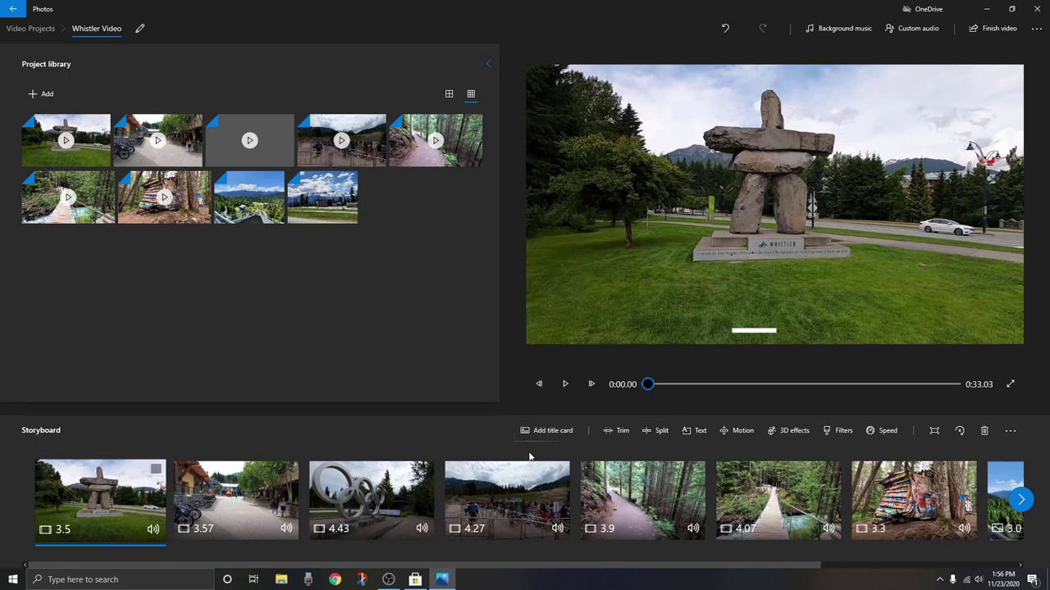
left_click(565, 385)
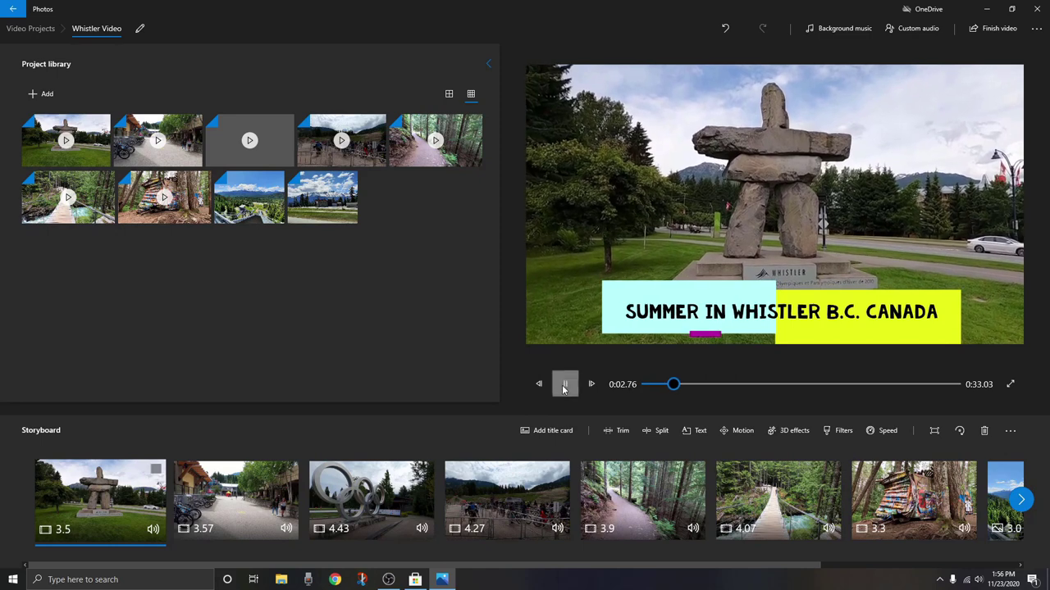
left_click(564, 386)
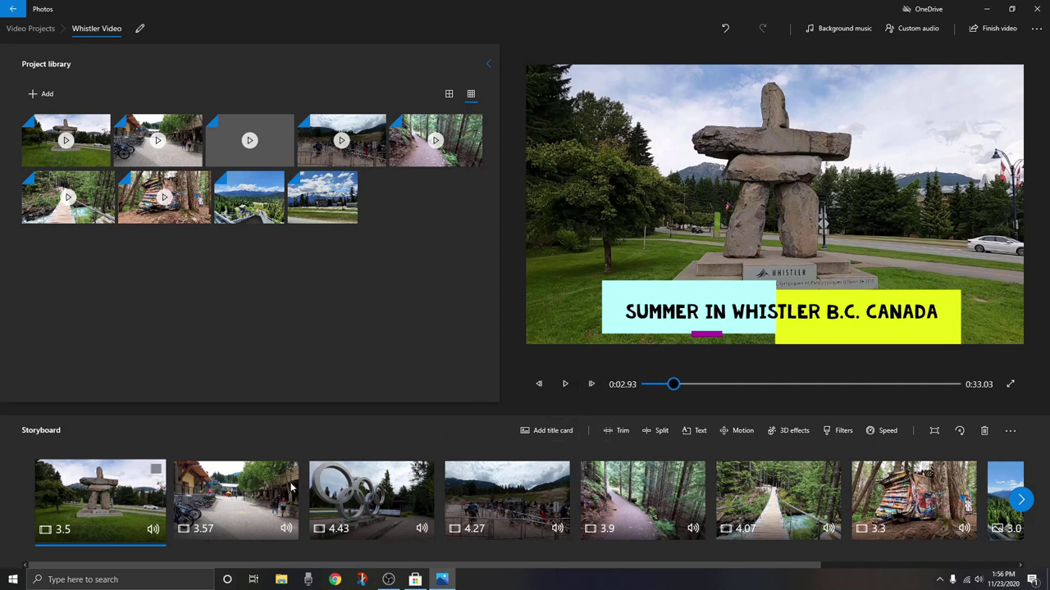
Add the text "Discover the village" to the village street clip in the Joy style with the right layout and apply it.
left_click(255, 491)
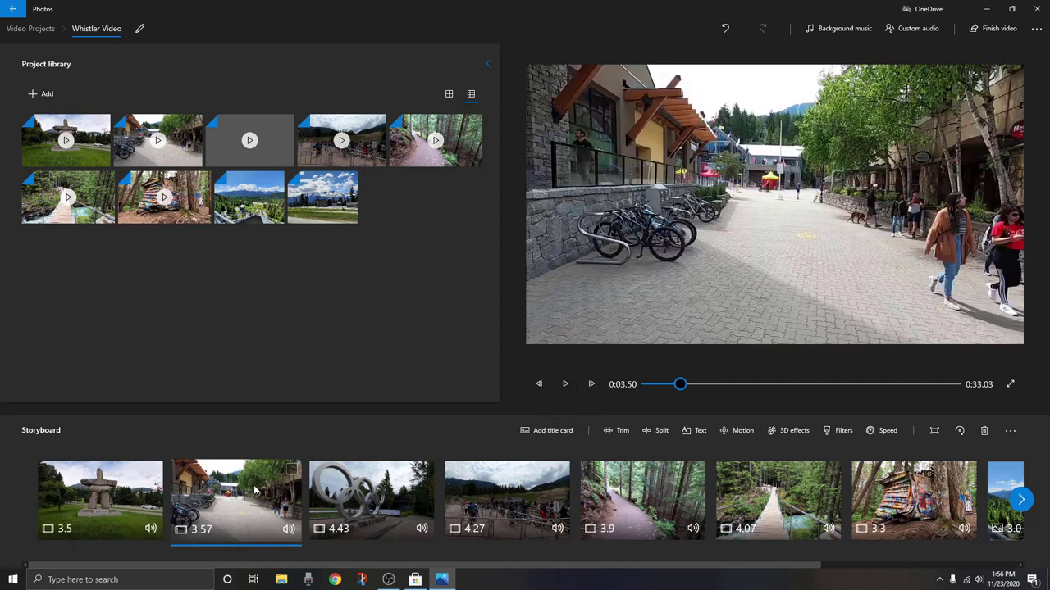
left_click(693, 432)
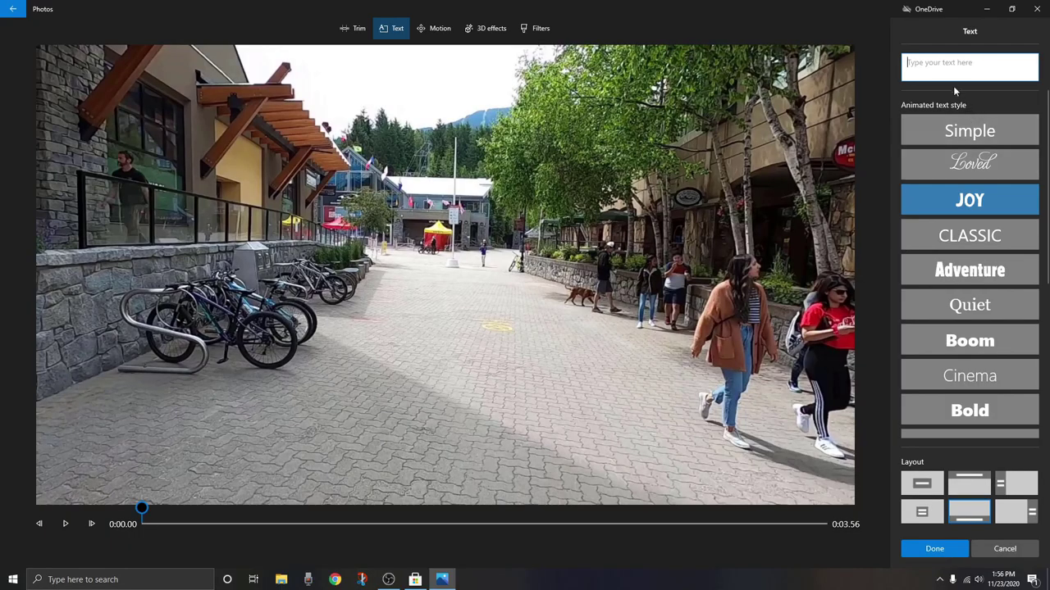
type("Dis")
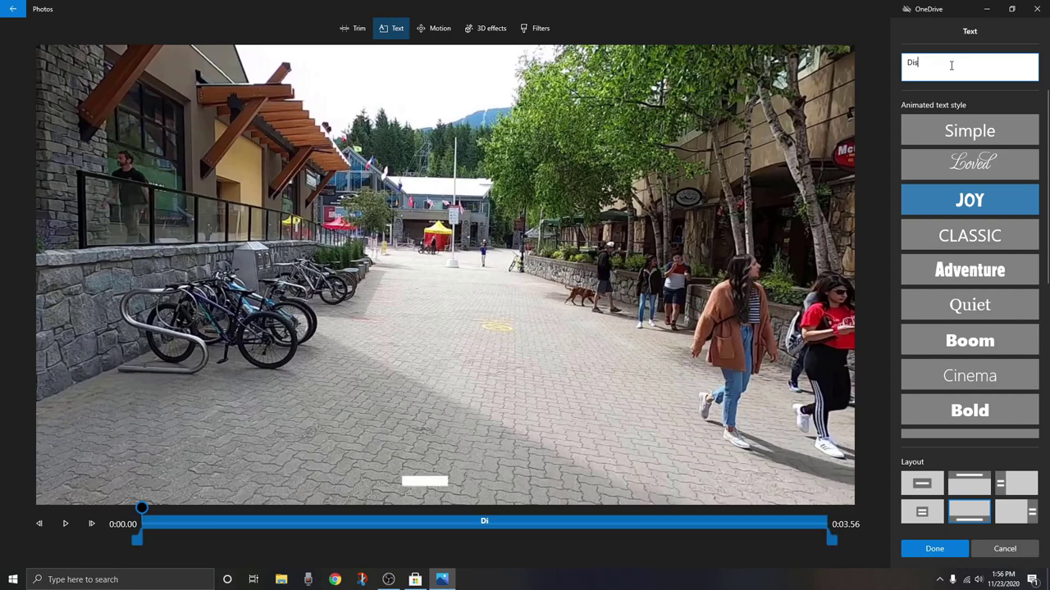
type("cover the")
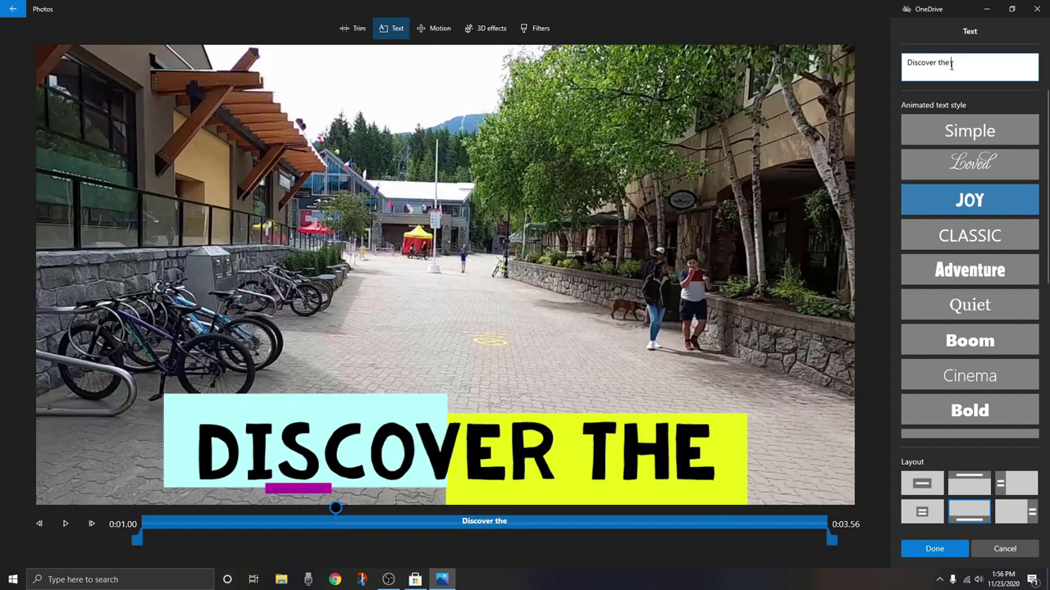
type(" village")
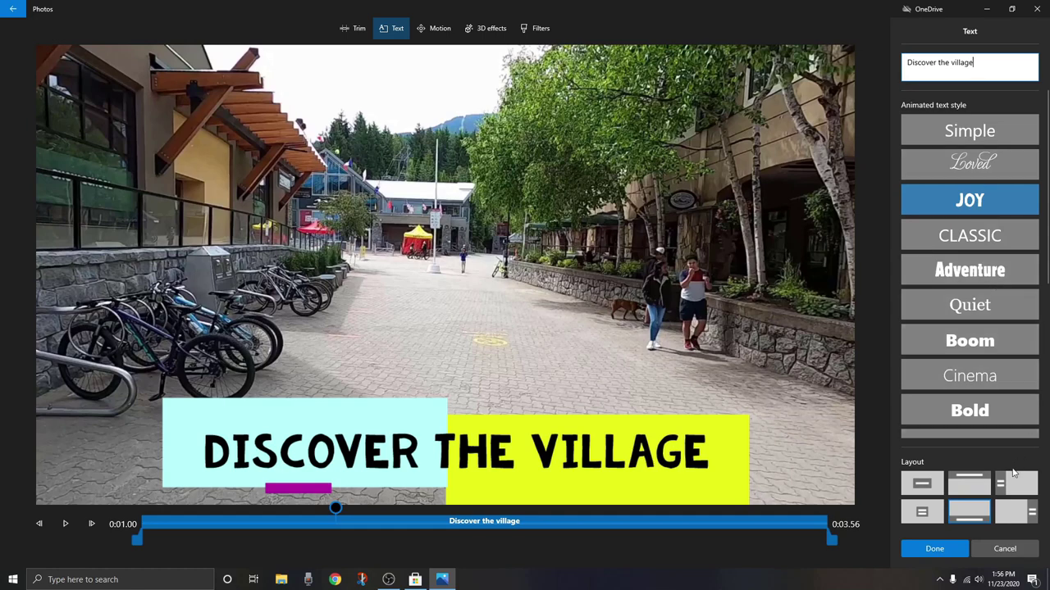
left_click(1023, 512)
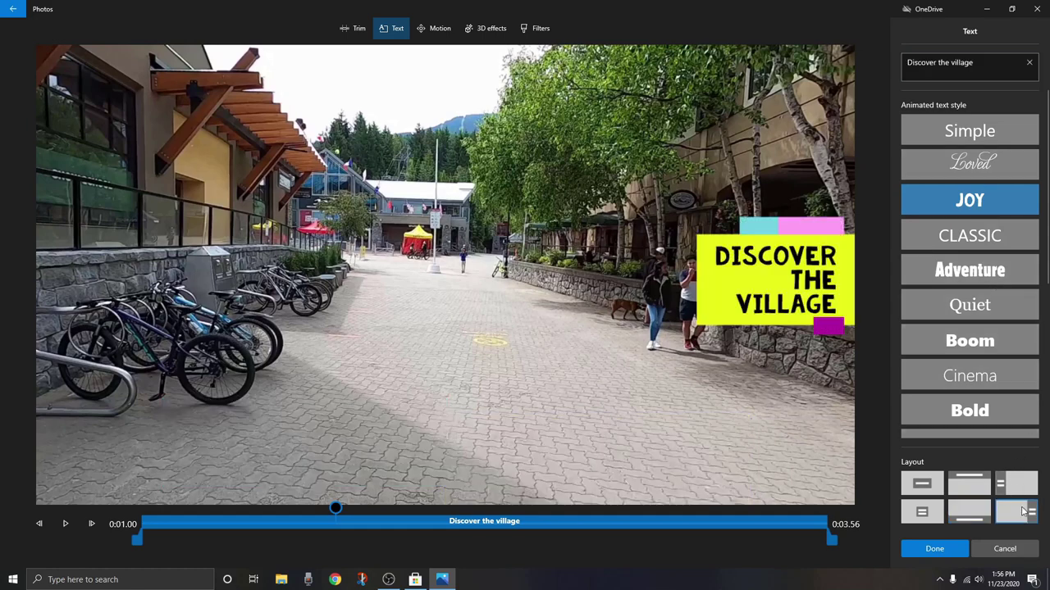
left_click(935, 549)
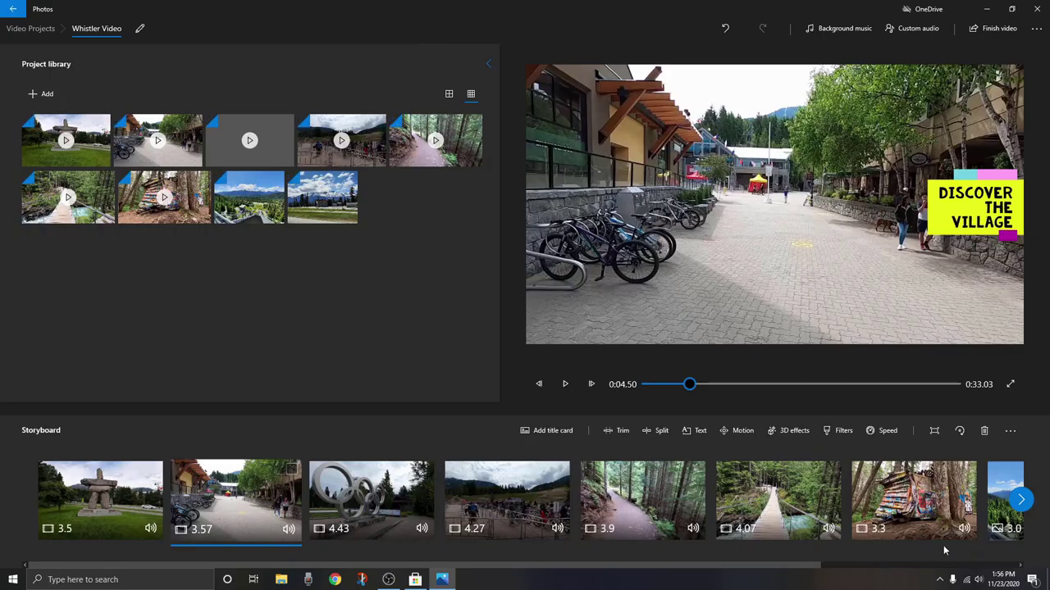
Caption the Olympic rings clip with "Grab a selfie" in the Joy style and right layout, and apply it.
left_click(370, 496)
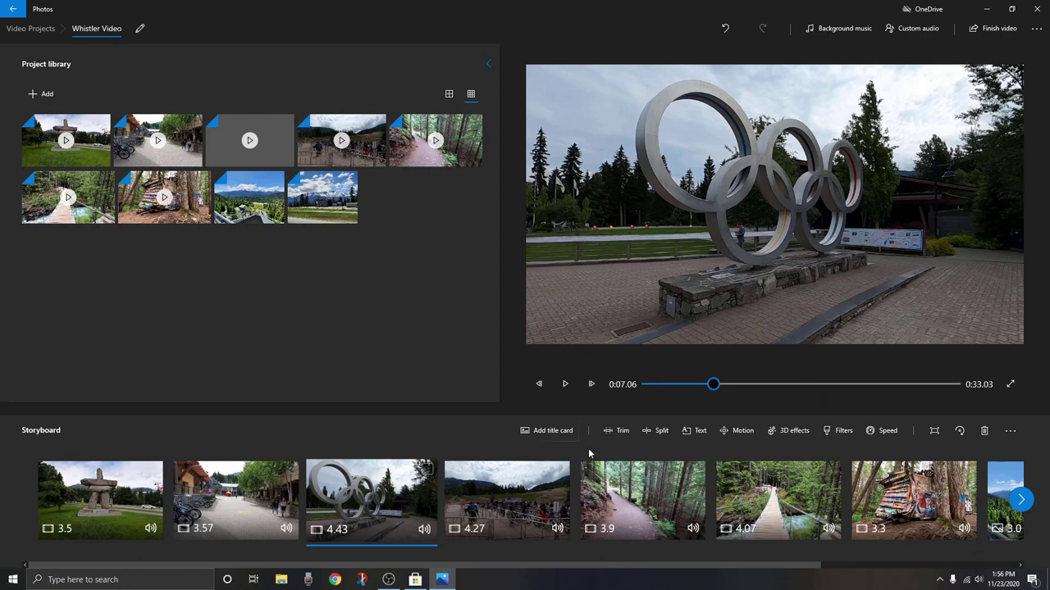
left_click(700, 430)
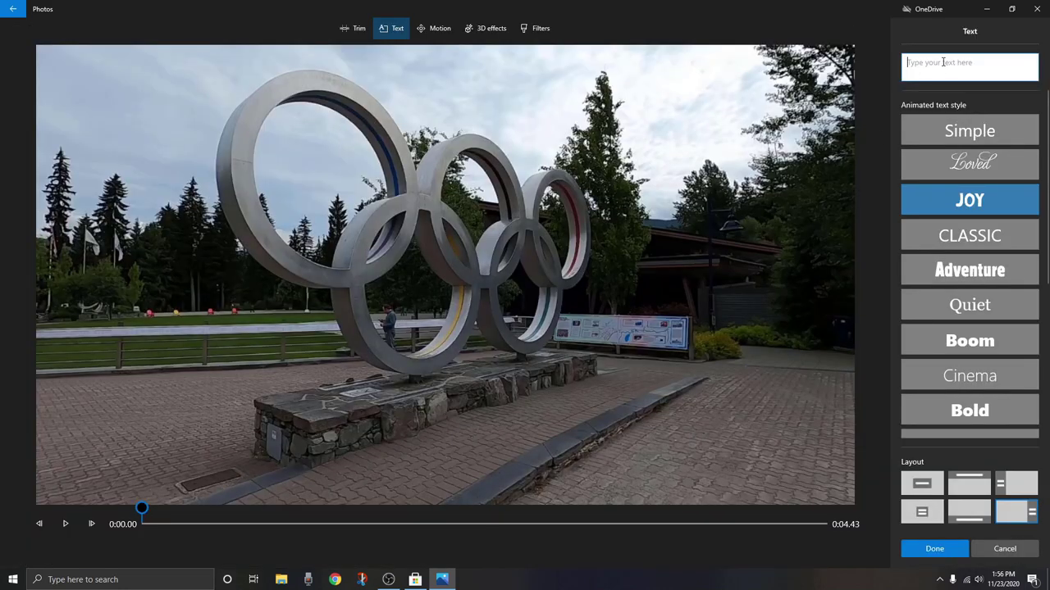
type("Gra")
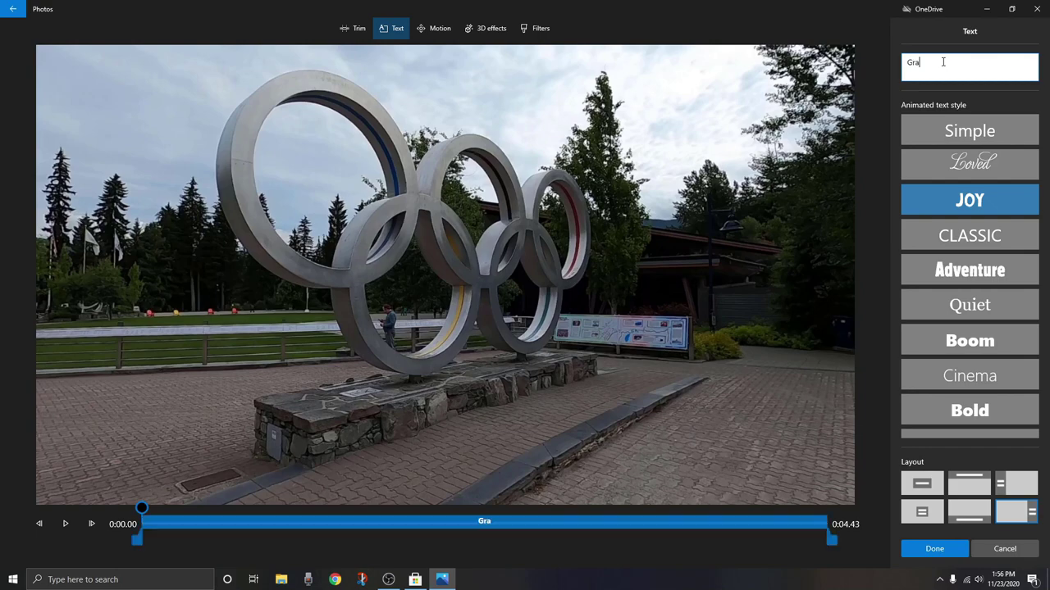
type("b a sel")
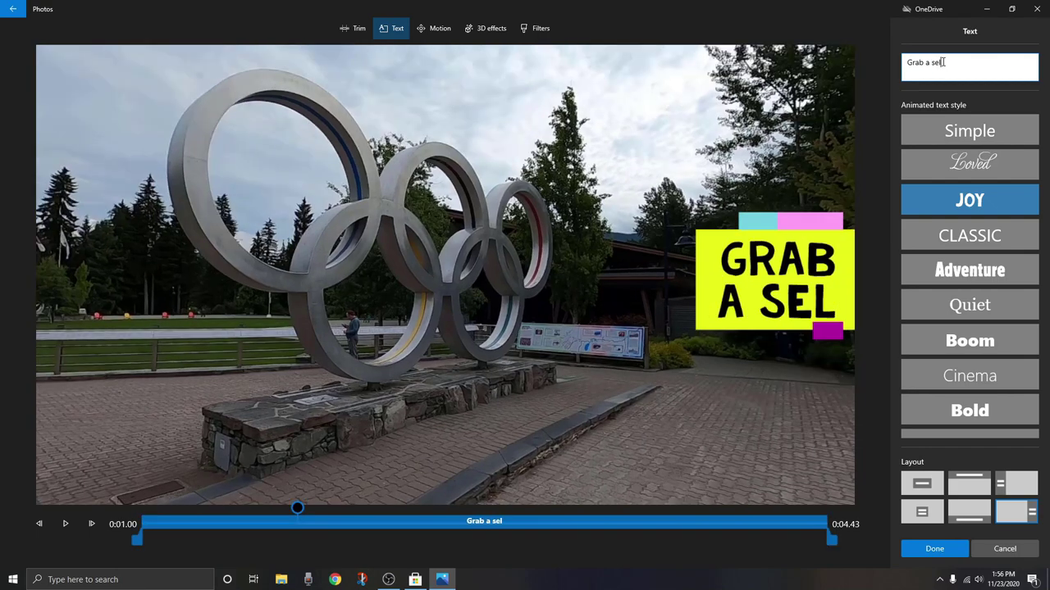
type("fier")
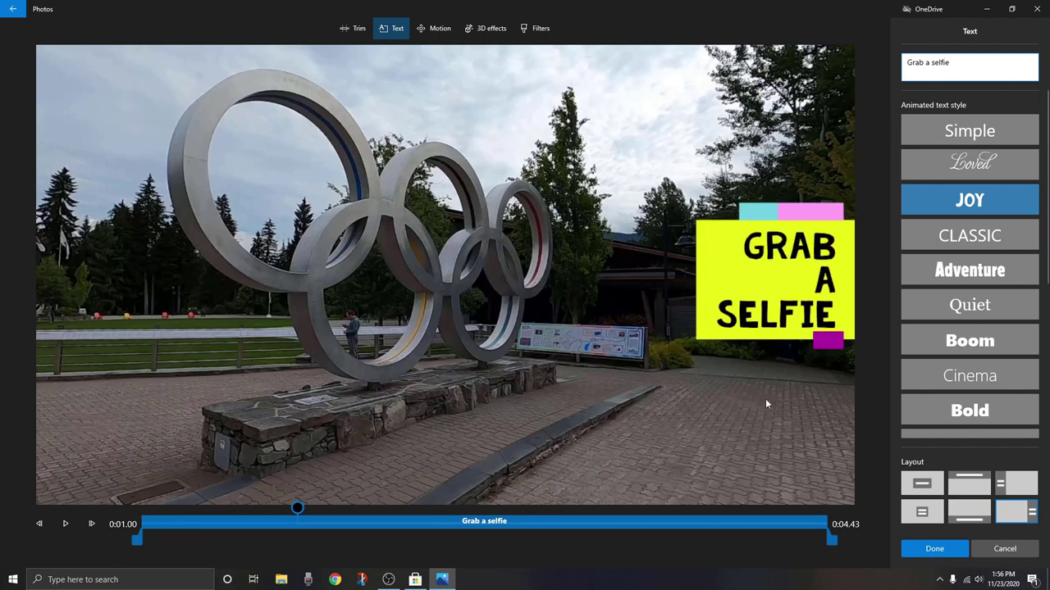
left_click(948, 551)
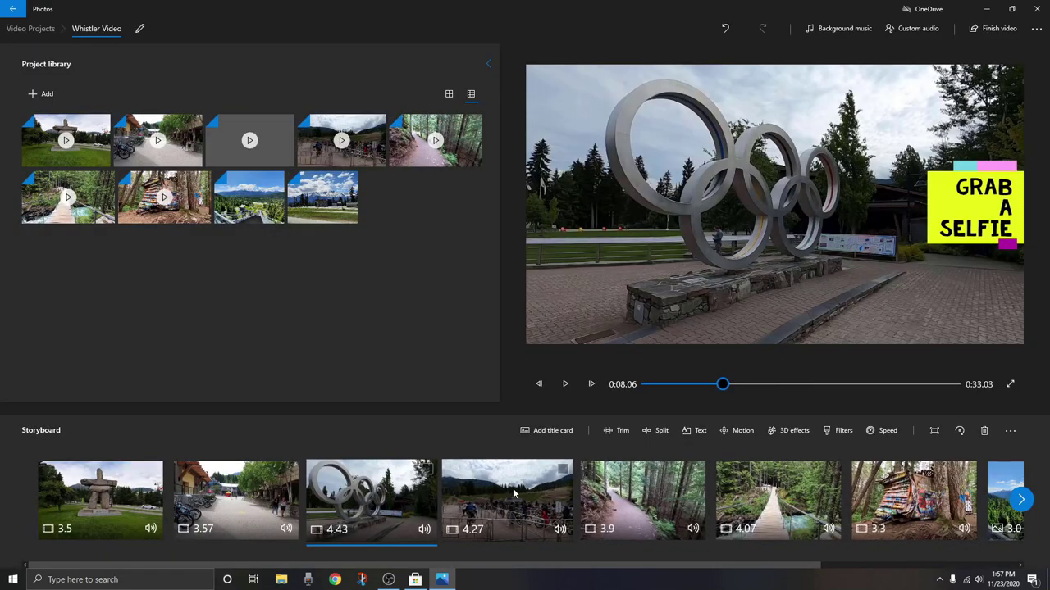
Add the text "mountain biking" to the bike line-up clip in the Joy style with the left layout and apply it.
left_click(512, 488)
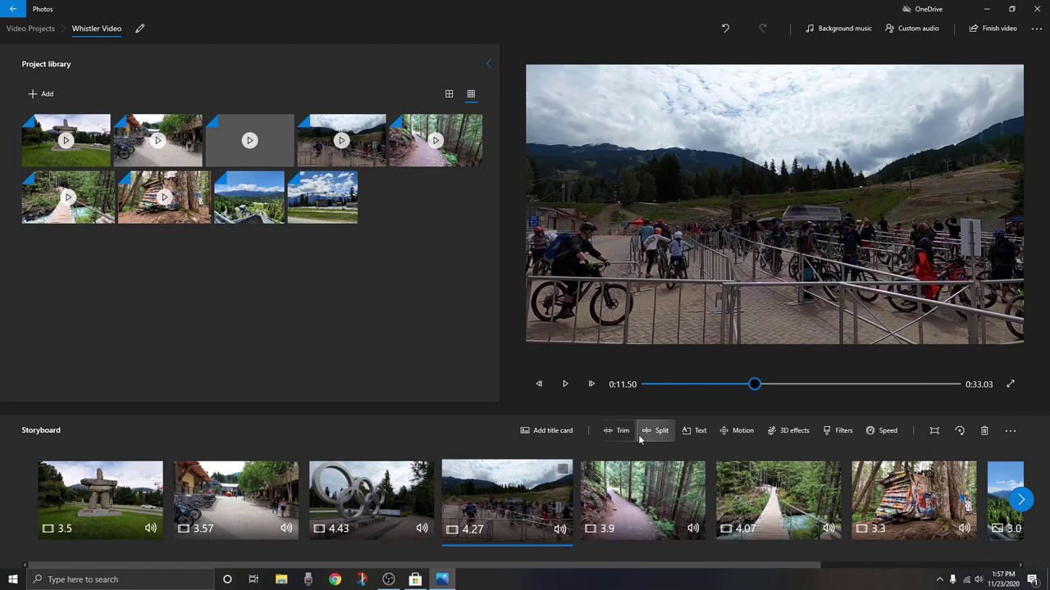
left_click(697, 431)
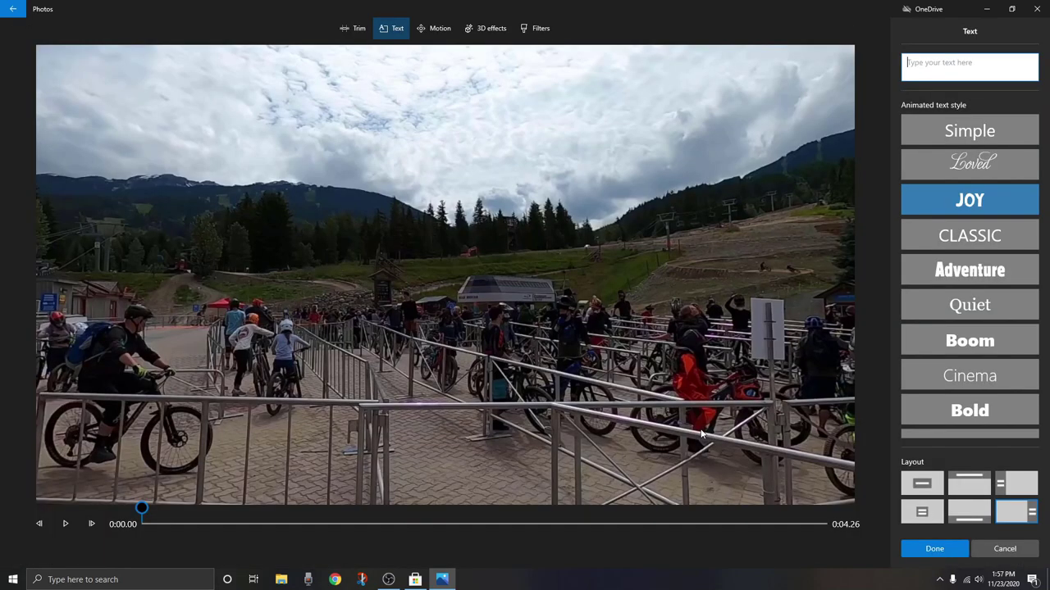
type("mountain ")
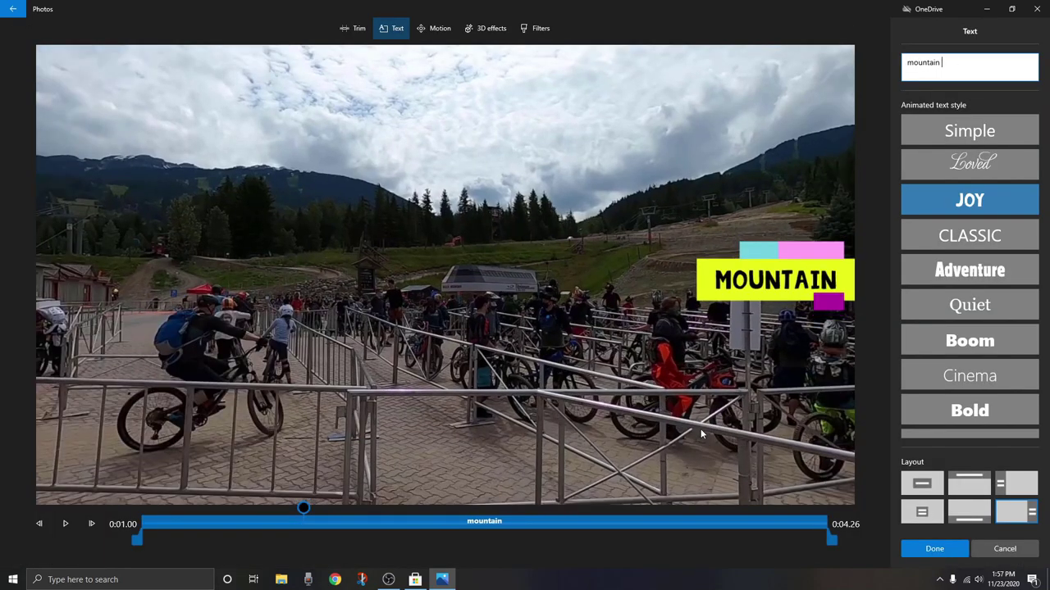
type("biking")
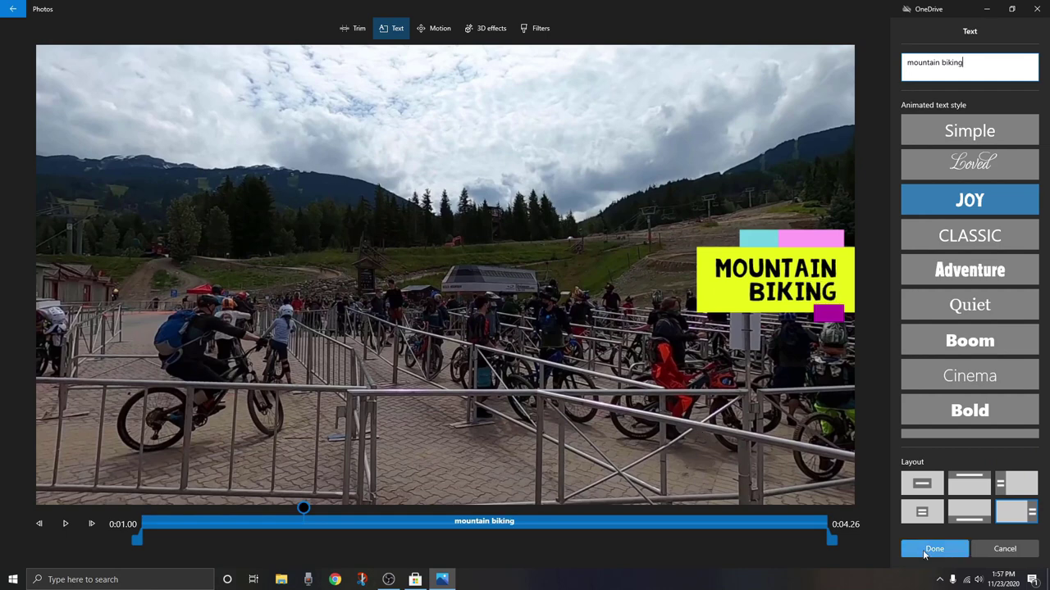
left_click(1022, 488)
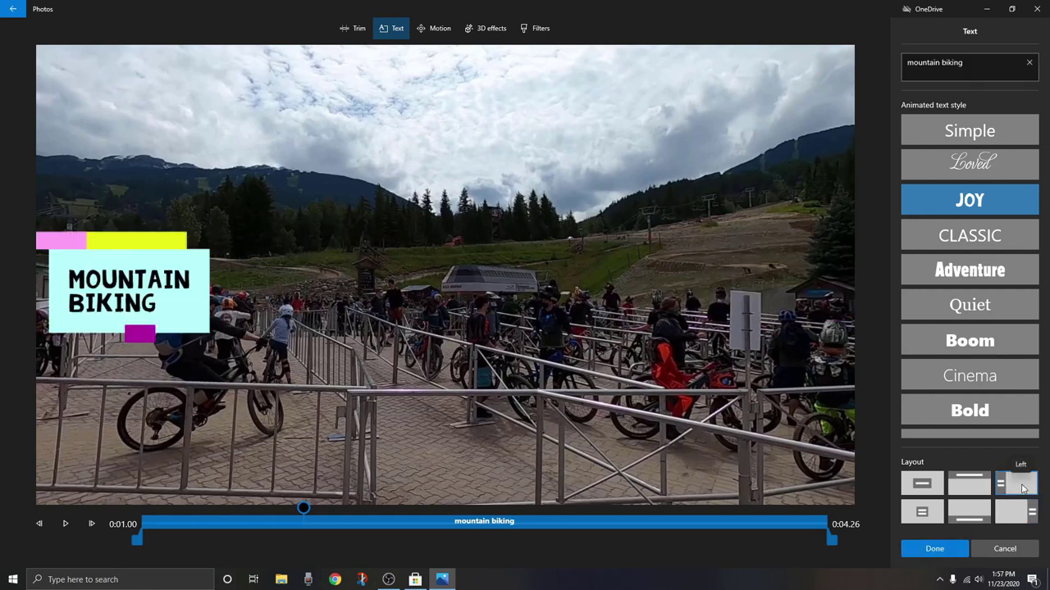
left_click(935, 549)
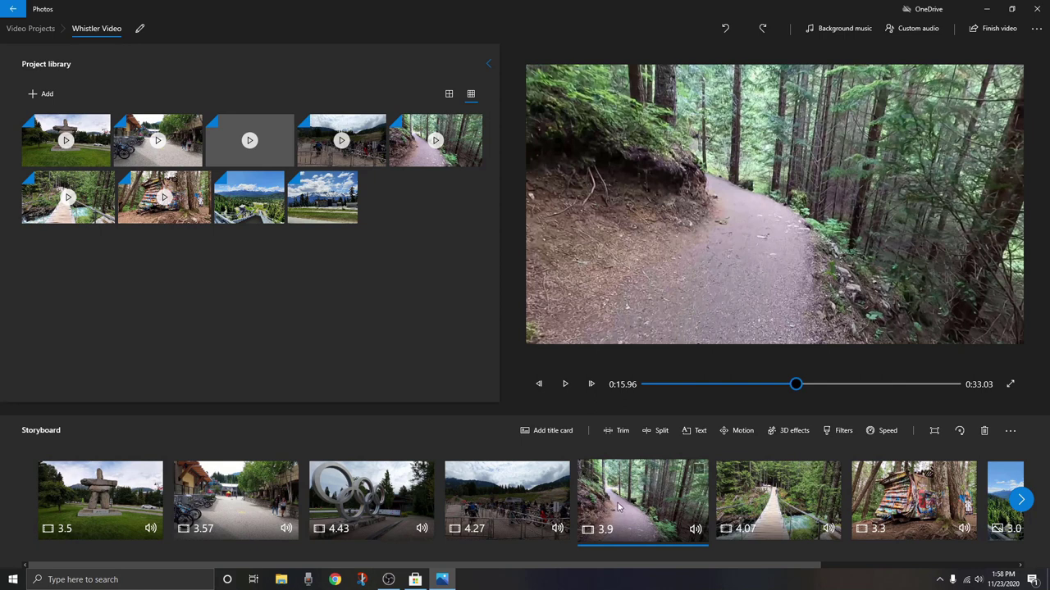
Open the forest path clip for adding a text caption.
left_click(699, 432)
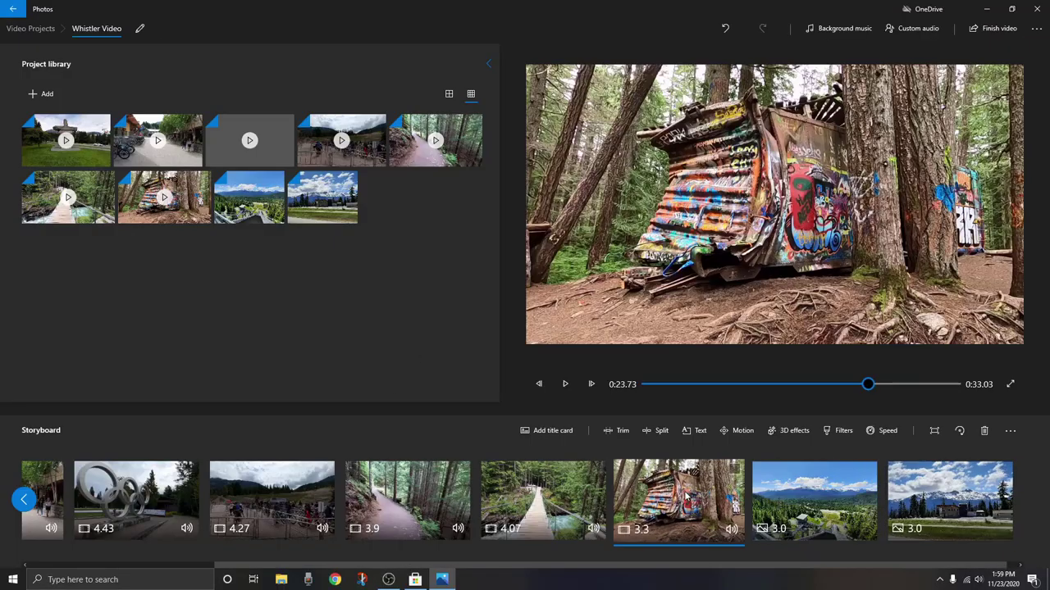
Play the graffiti-covered train wreck clip through to the following photo to check the captions.
left_click(773, 490)
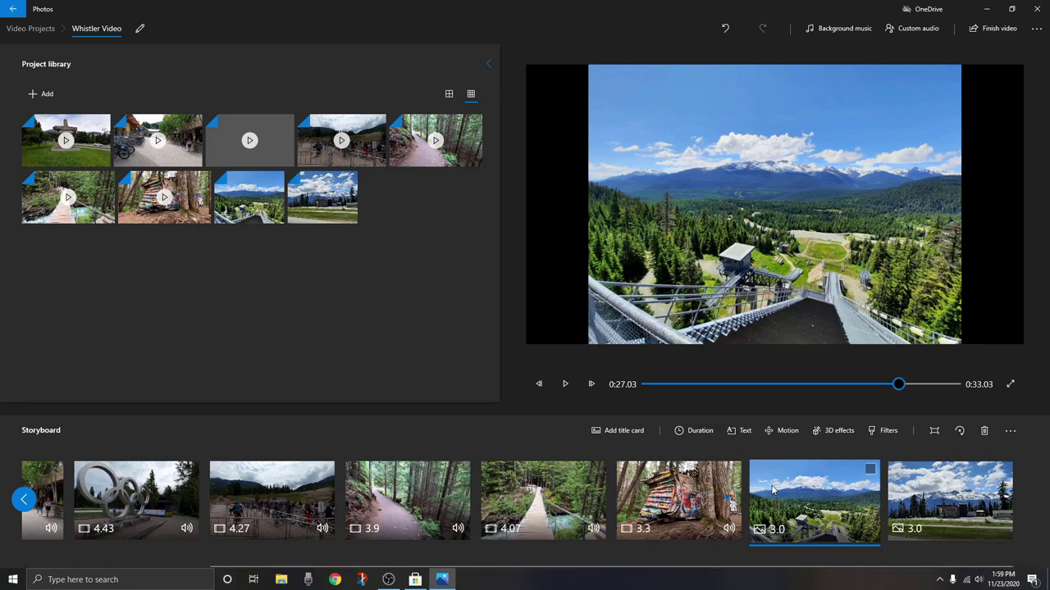
left_click(677, 496)
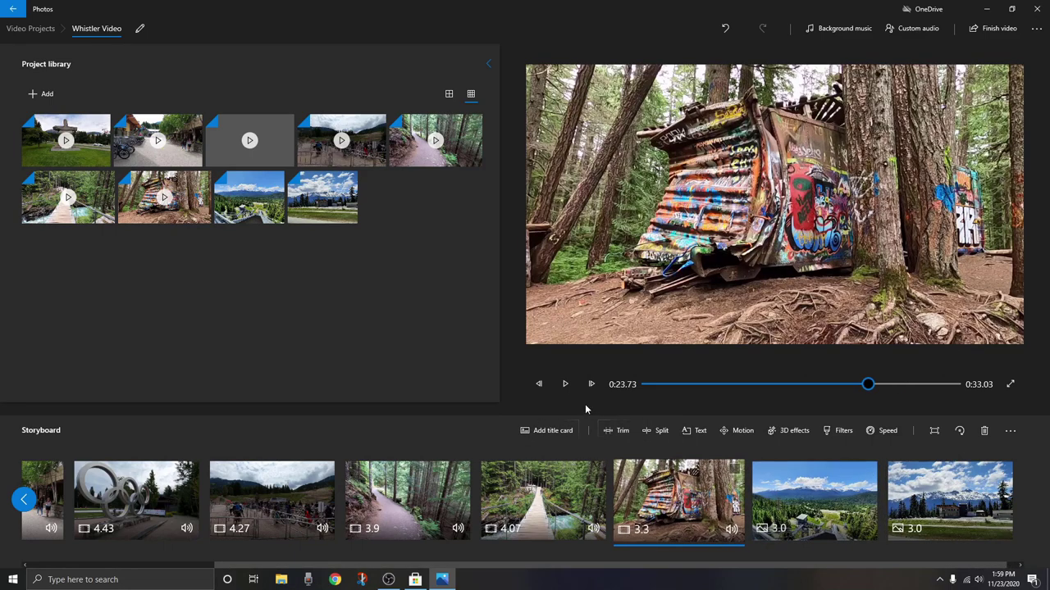
left_click(565, 384)
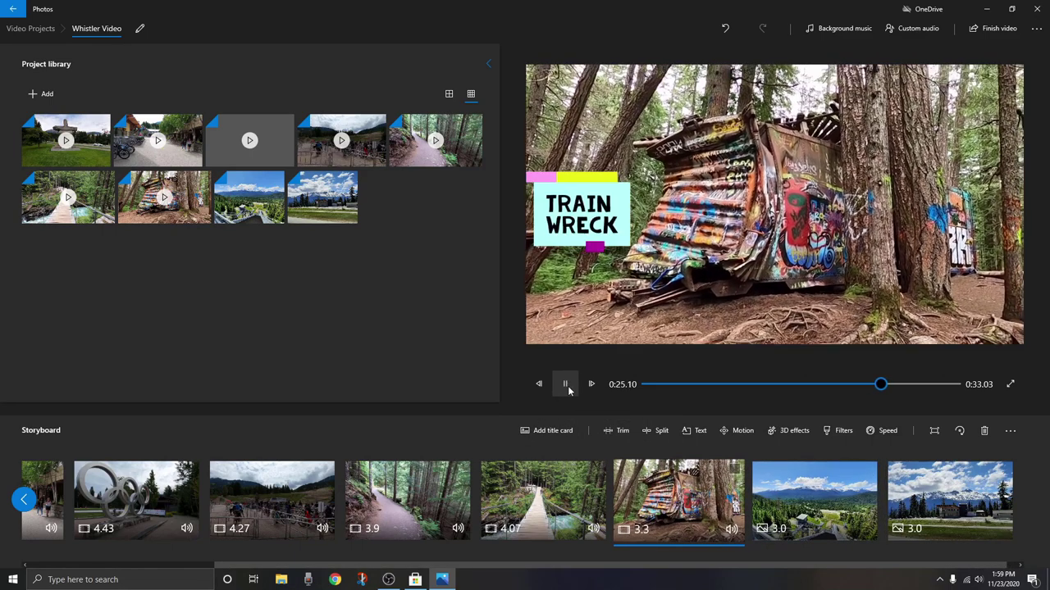
left_click(565, 384)
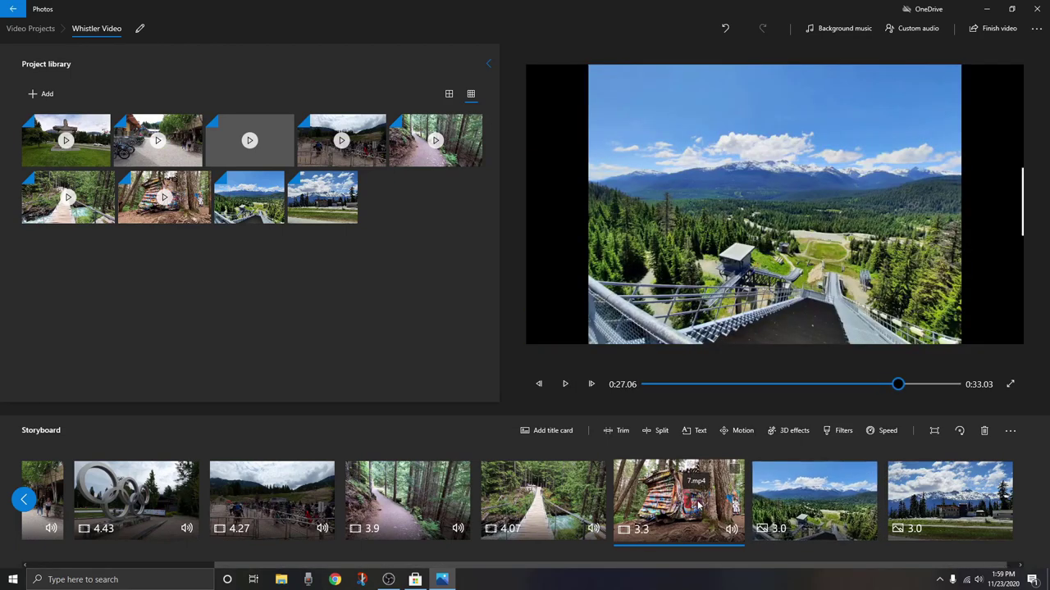
Preview the ski jump valley photo and the last mountain photo in turn to examine how each fills the frame.
left_click(828, 504)
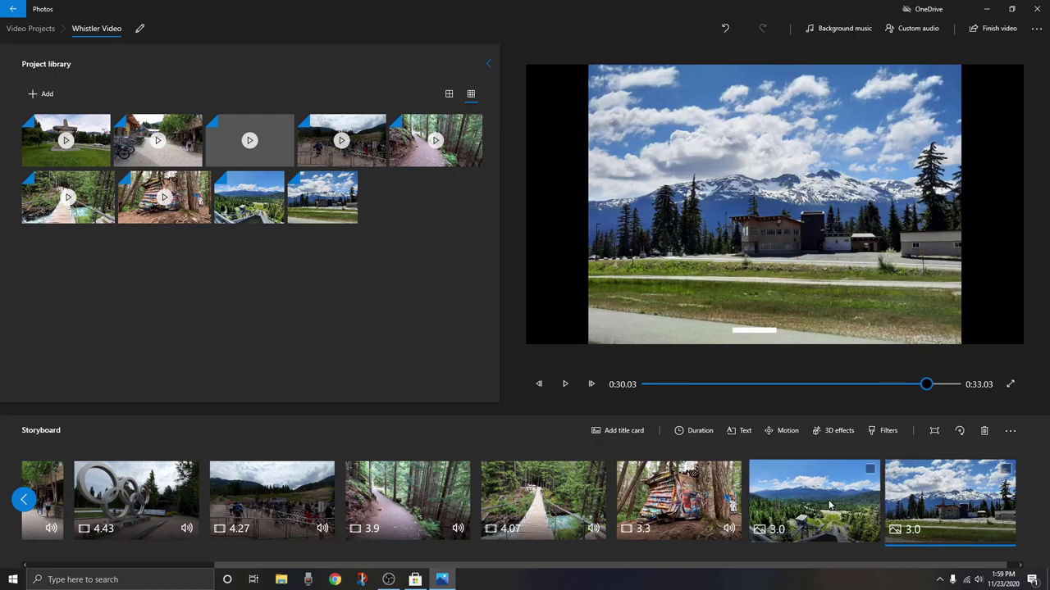
left_click(927, 496)
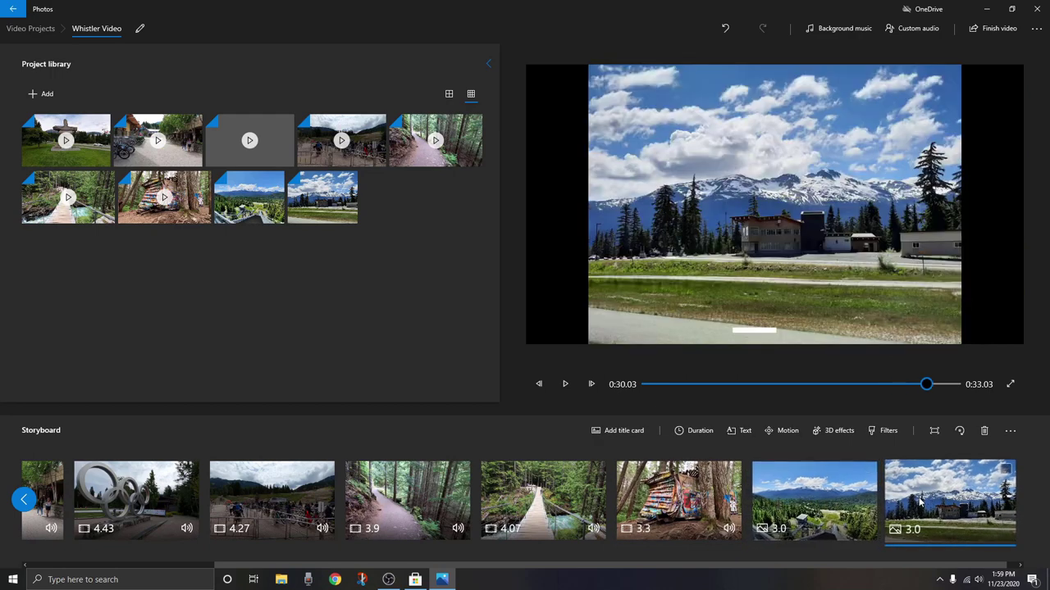
left_click(833, 507)
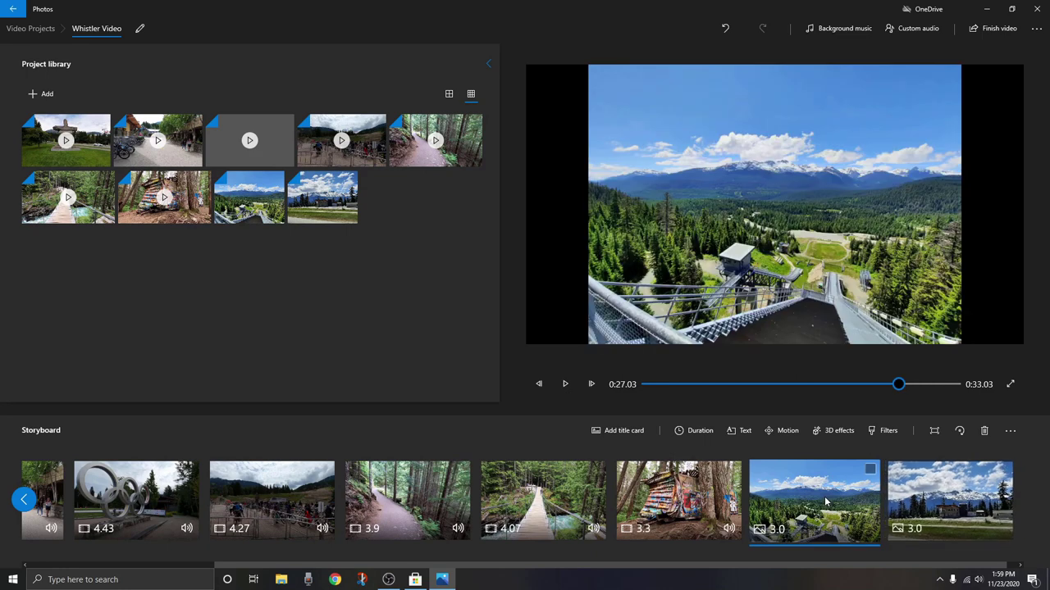
left_click(961, 500)
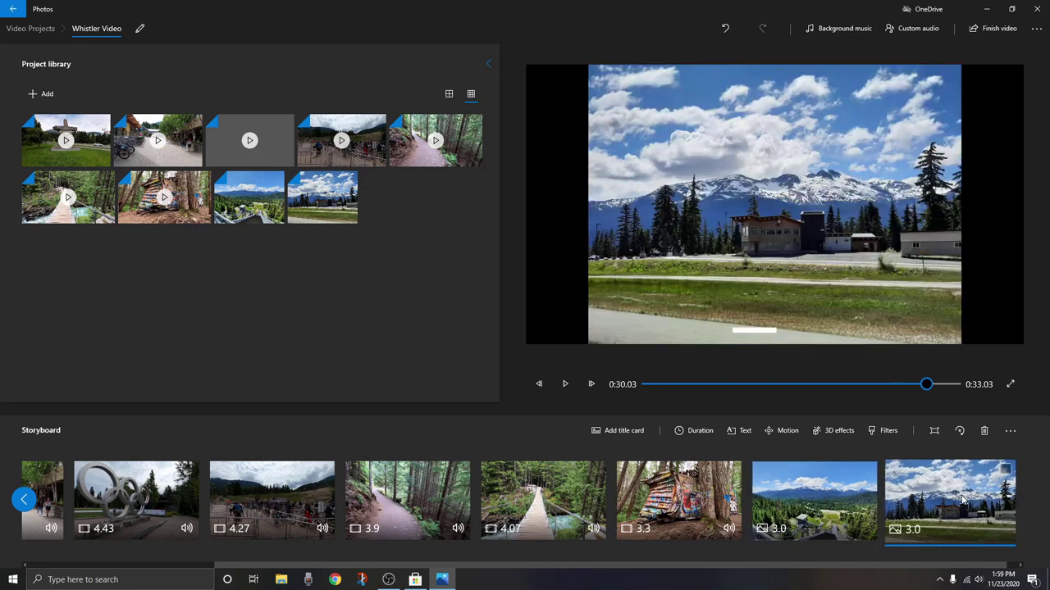
left_click(805, 505)
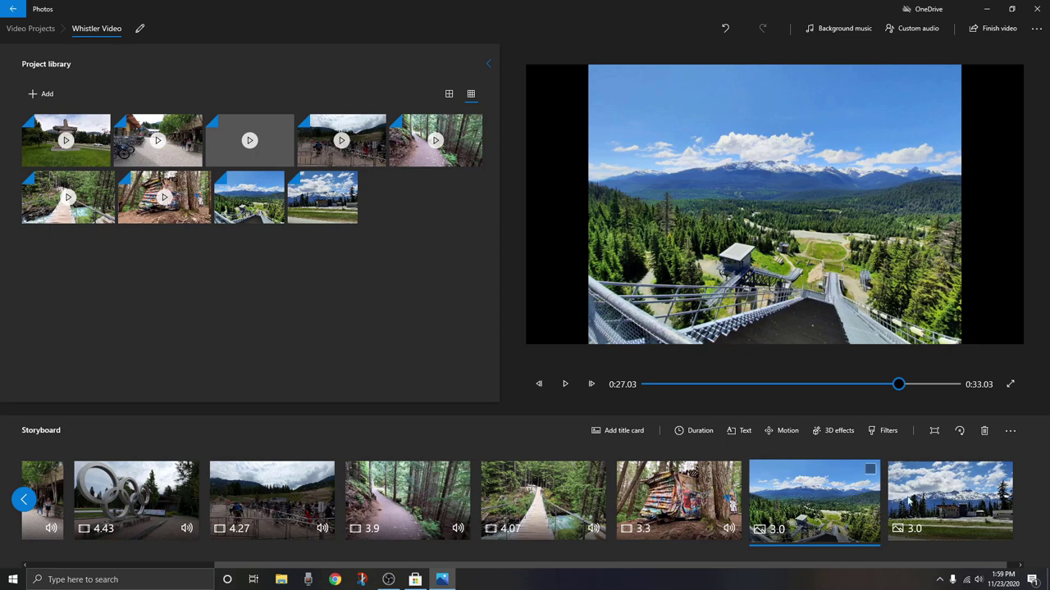
left_click(950, 500)
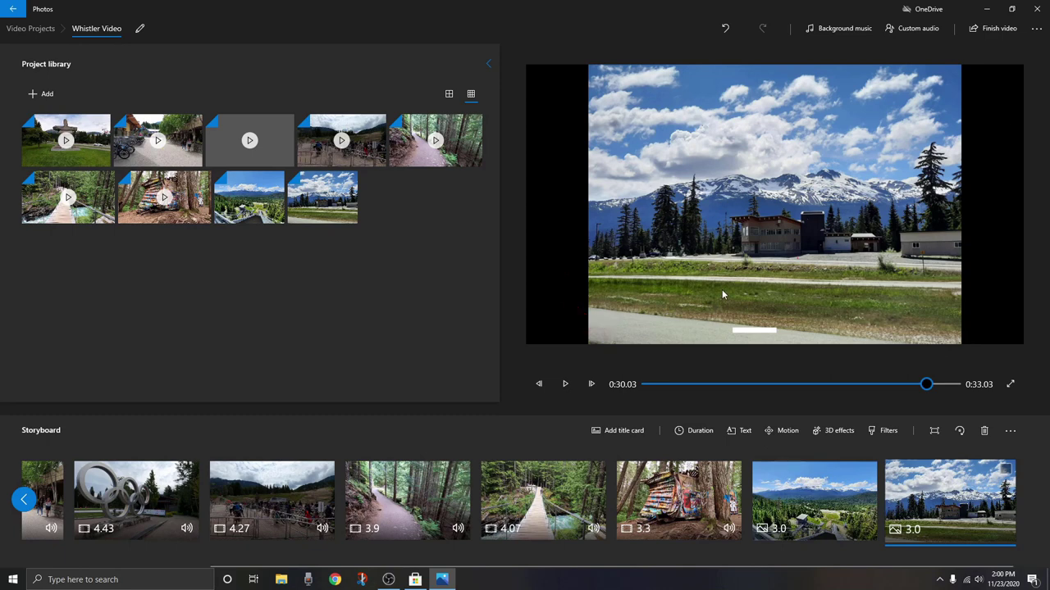
Remove the black bars from the ski jump valley photo so it fills the frame.
left_click(822, 510)
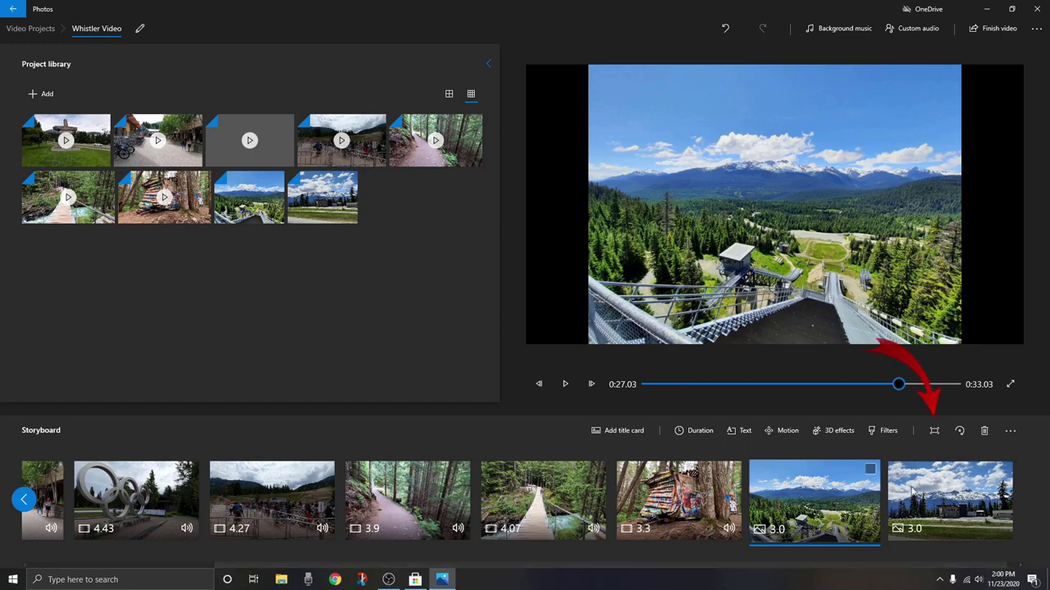
left_click(936, 440)
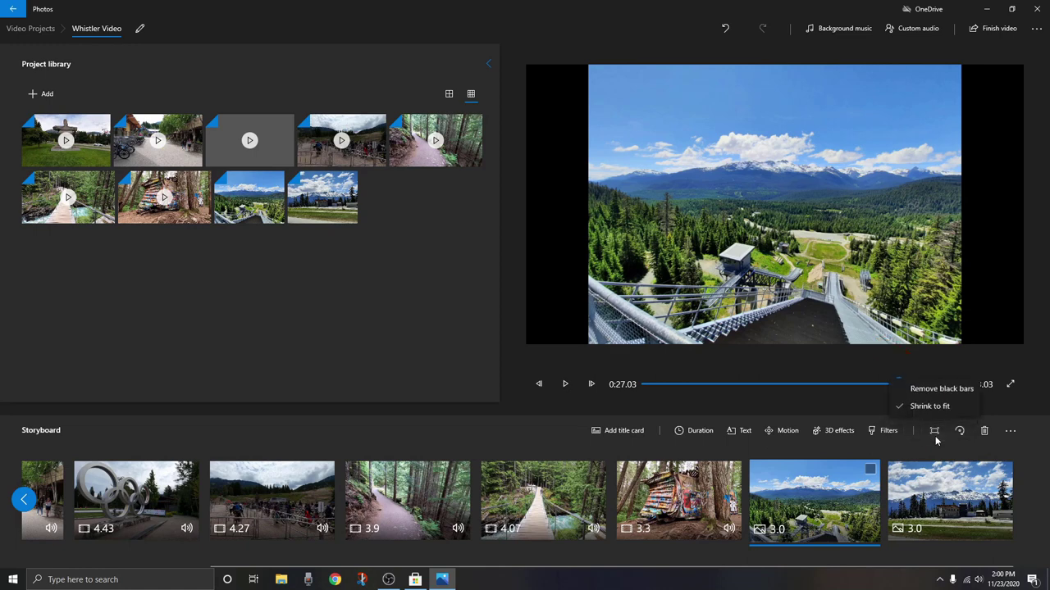
left_click(949, 391)
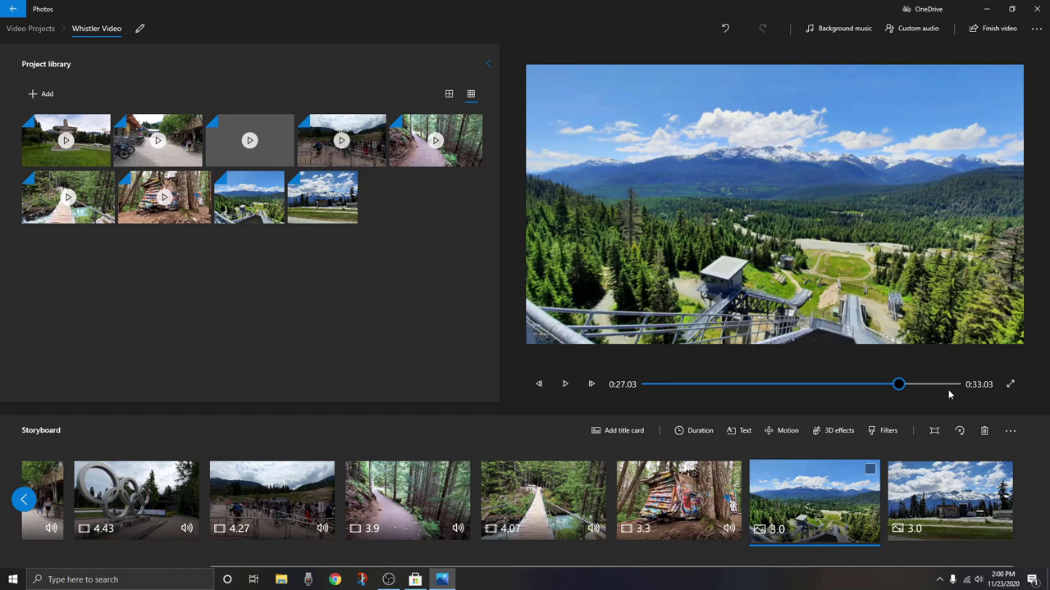
Remove the black bars from the last mountain photo so it fills the frame.
left_click(941, 477)
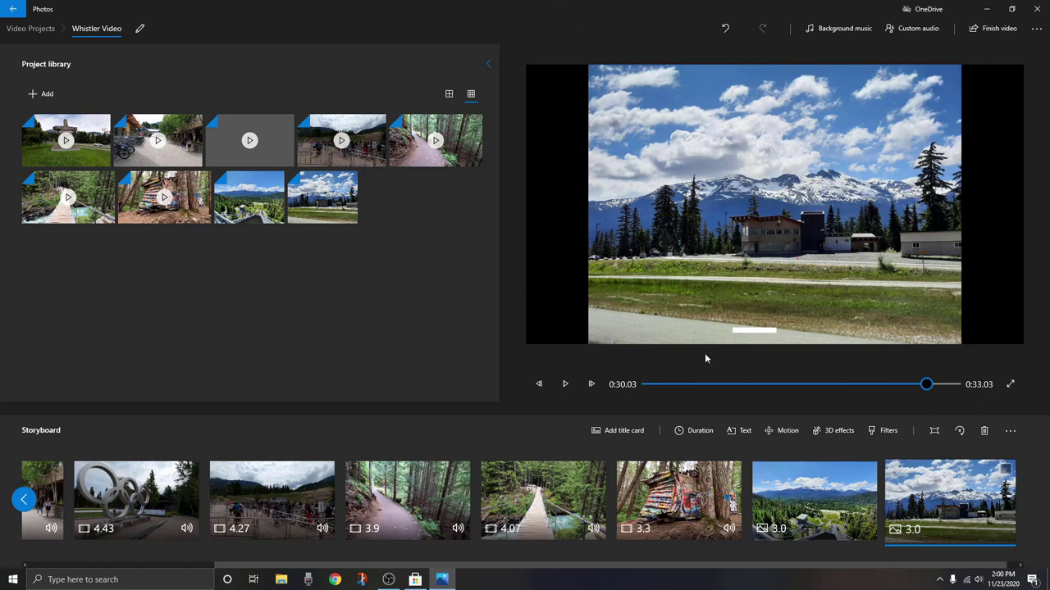
left_click(932, 432)
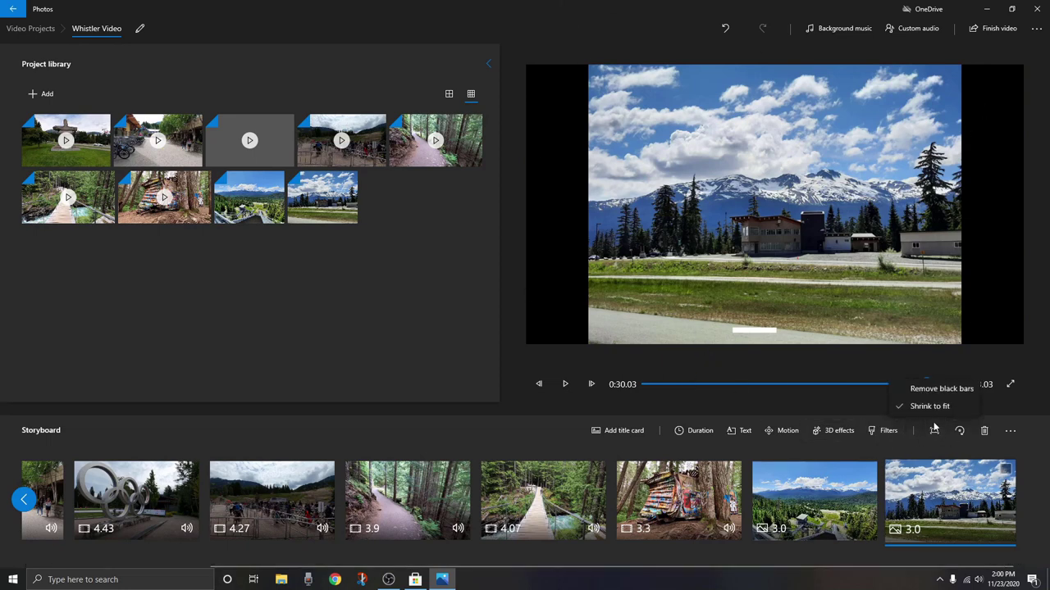
left_click(935, 389)
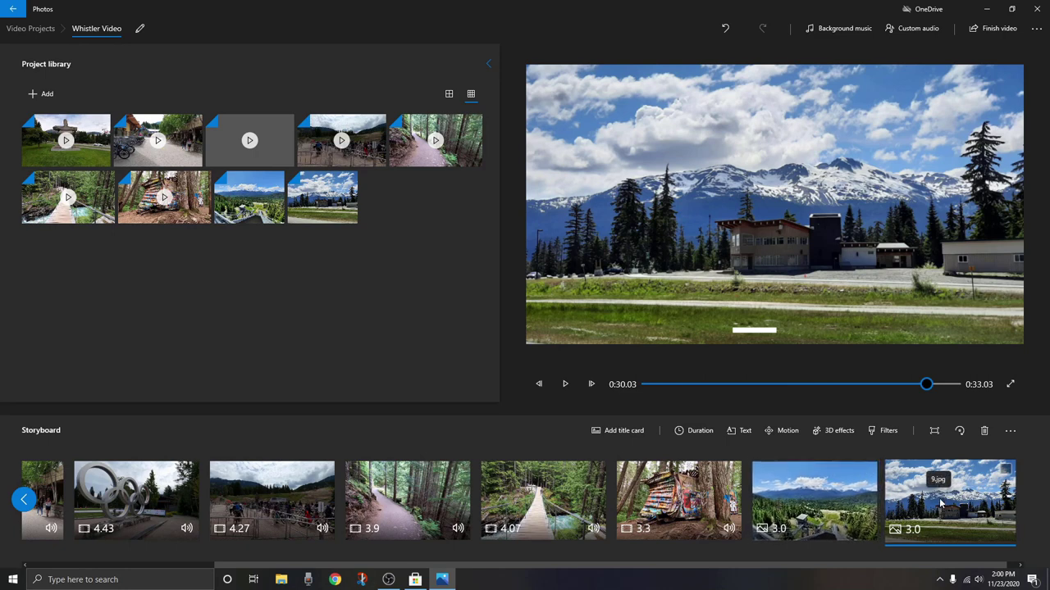
Preview the two mountain photos and the train wreck clip in turn to compare how they fill the frame.
left_click(851, 497)
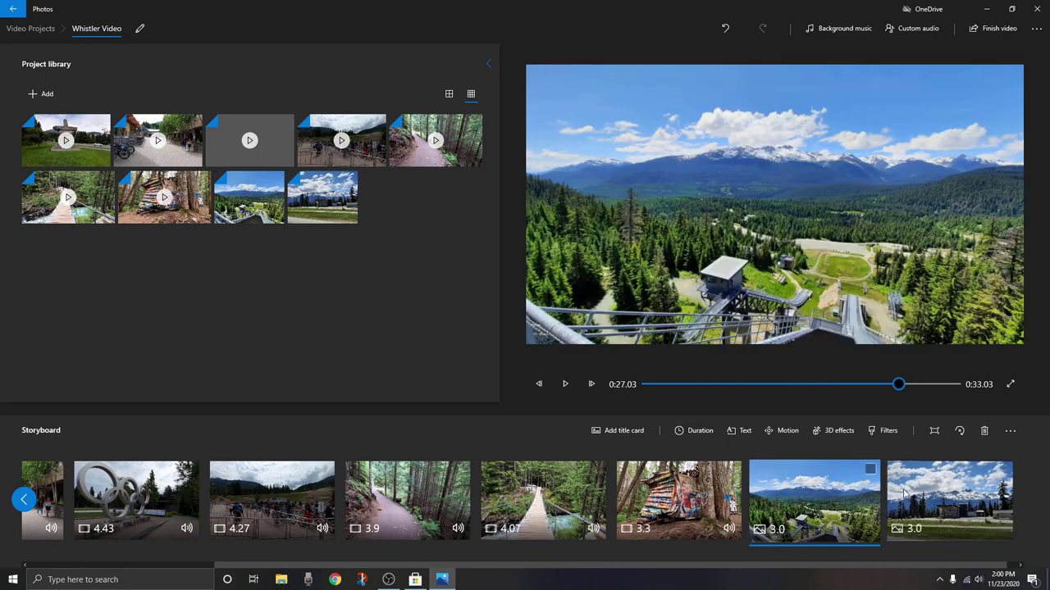
left_click(933, 493)
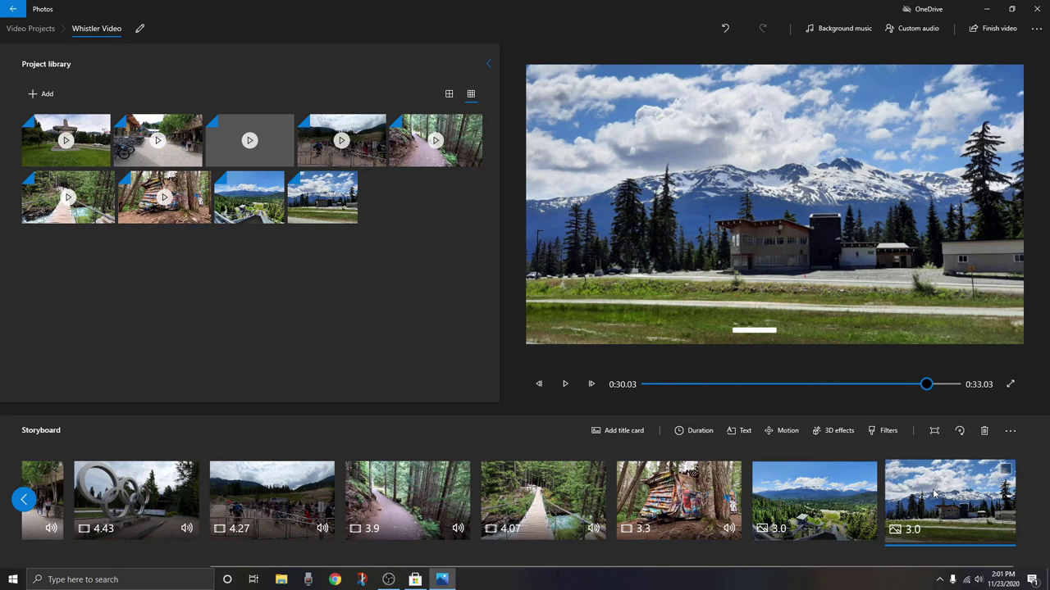
left_click(793, 492)
left_click(689, 497)
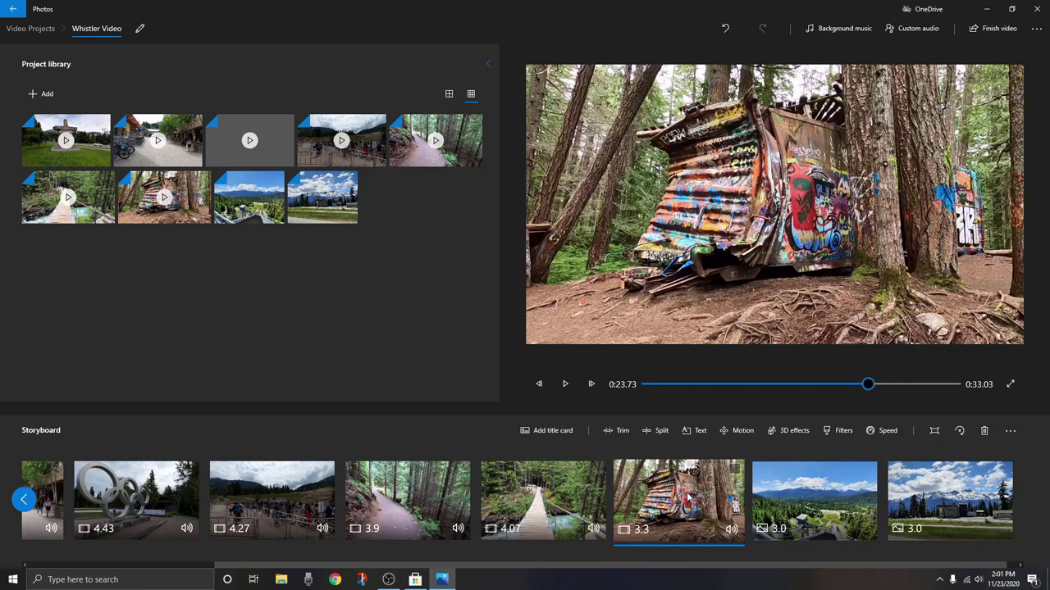
Apply the Zoom in center motion to the ski jump valley photo and play it back before saving the effect.
left_click(842, 505)
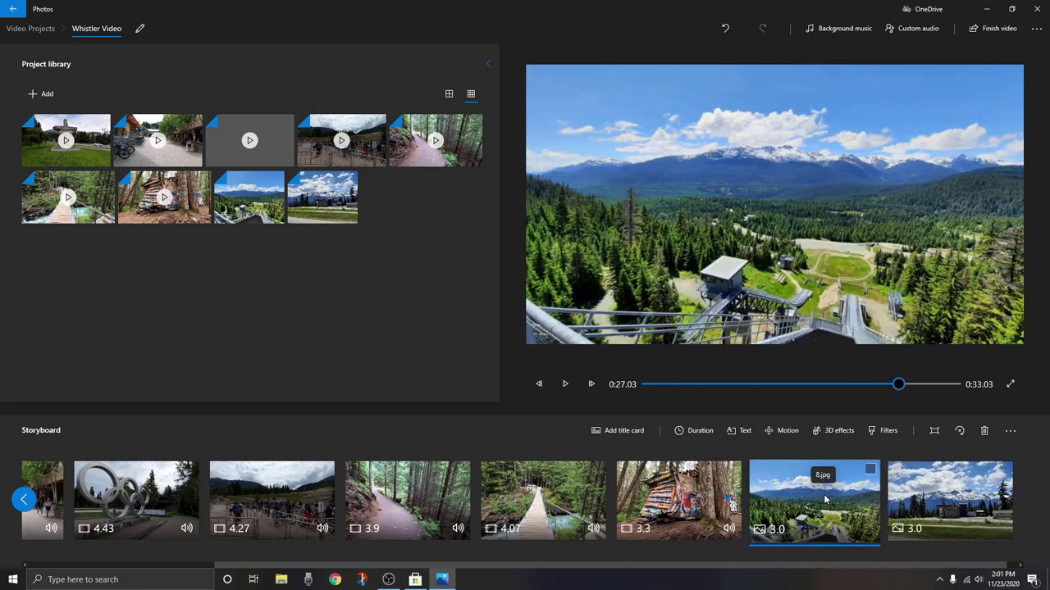
left_click(790, 437)
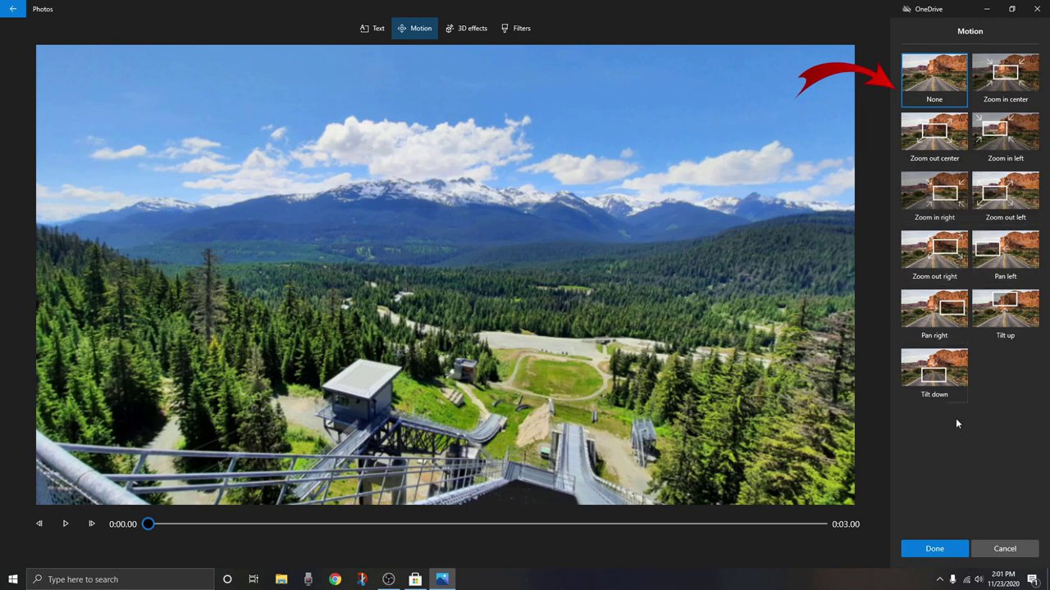
left_click(1002, 94)
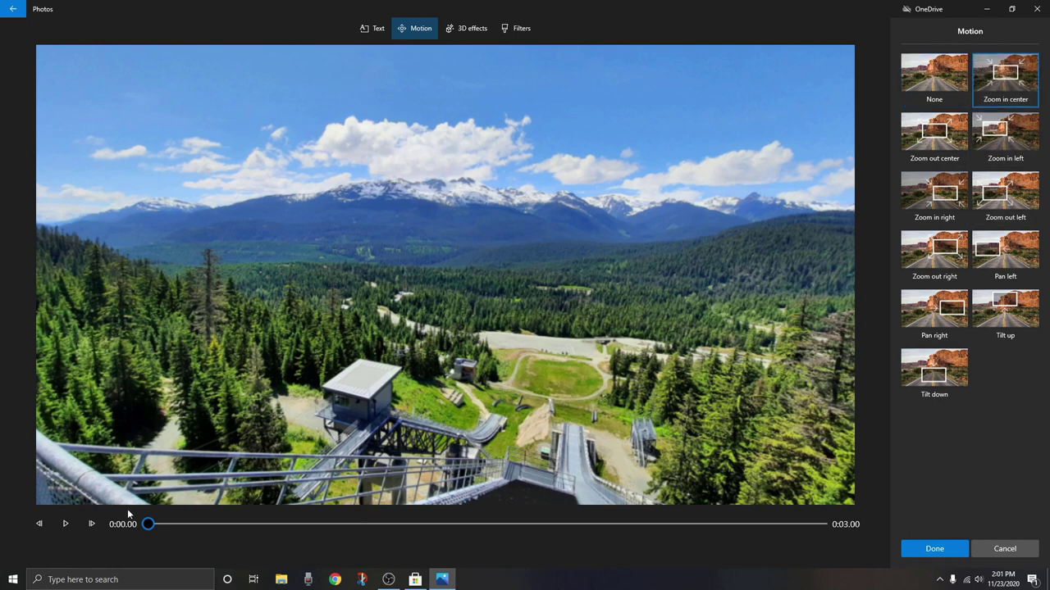
left_click(65, 524)
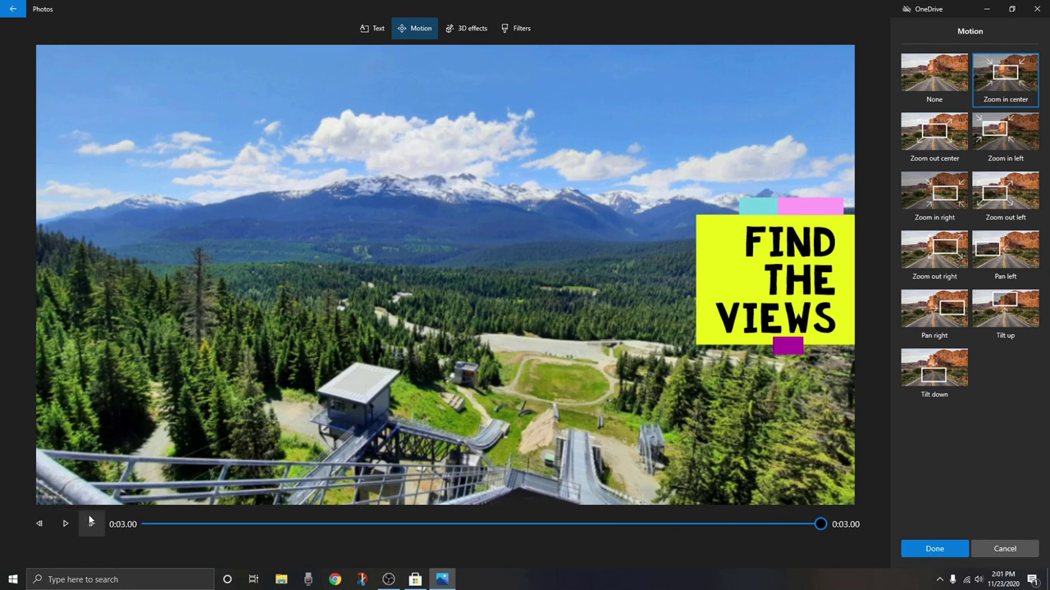
left_click(936, 549)
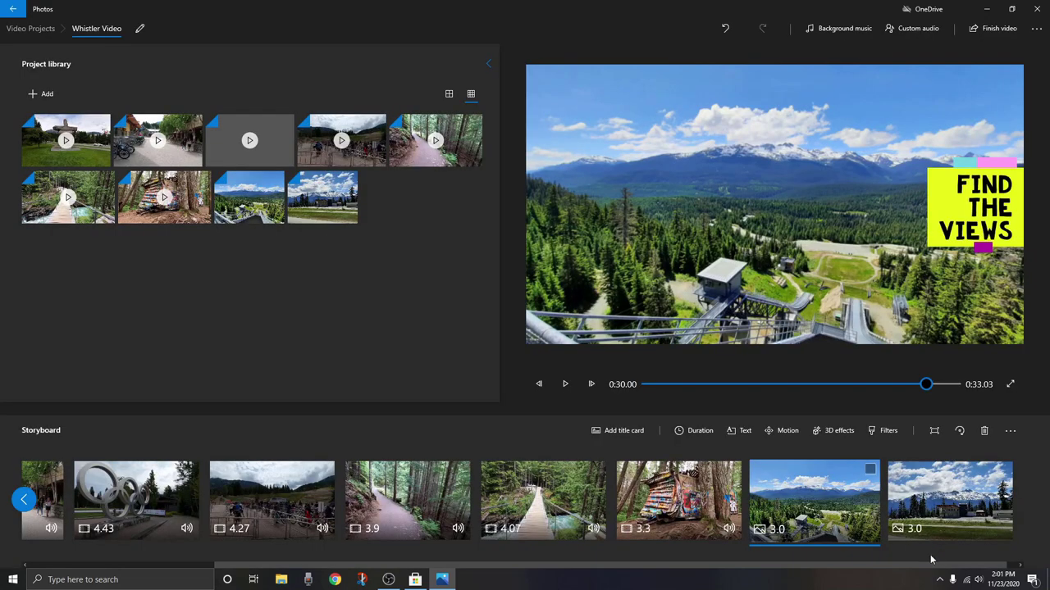
Apply the Zoom out center motion to the last mountain photo, previewing it before saving.
left_click(954, 502)
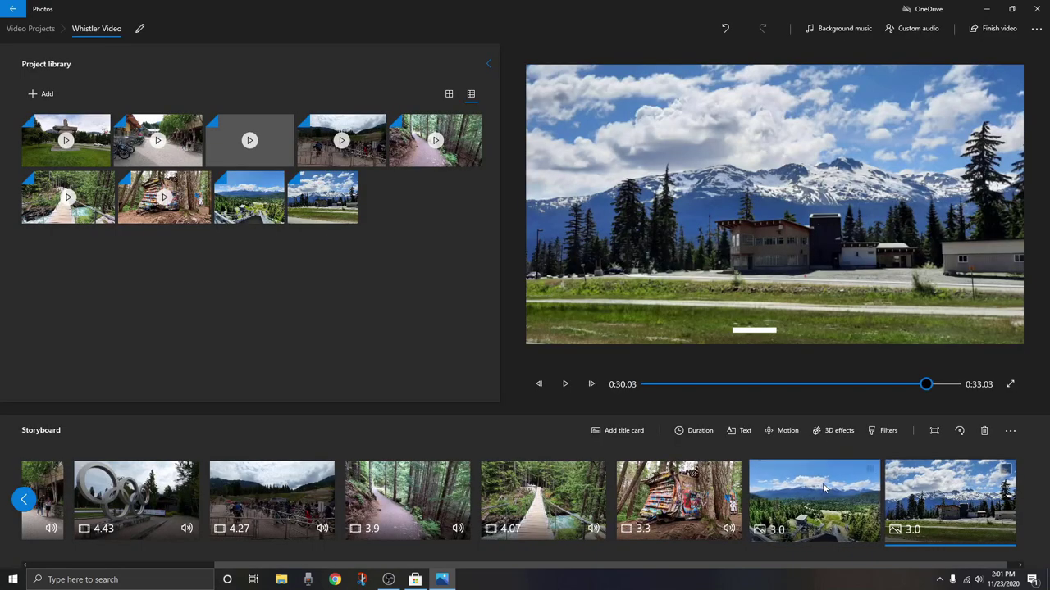
left_click(786, 431)
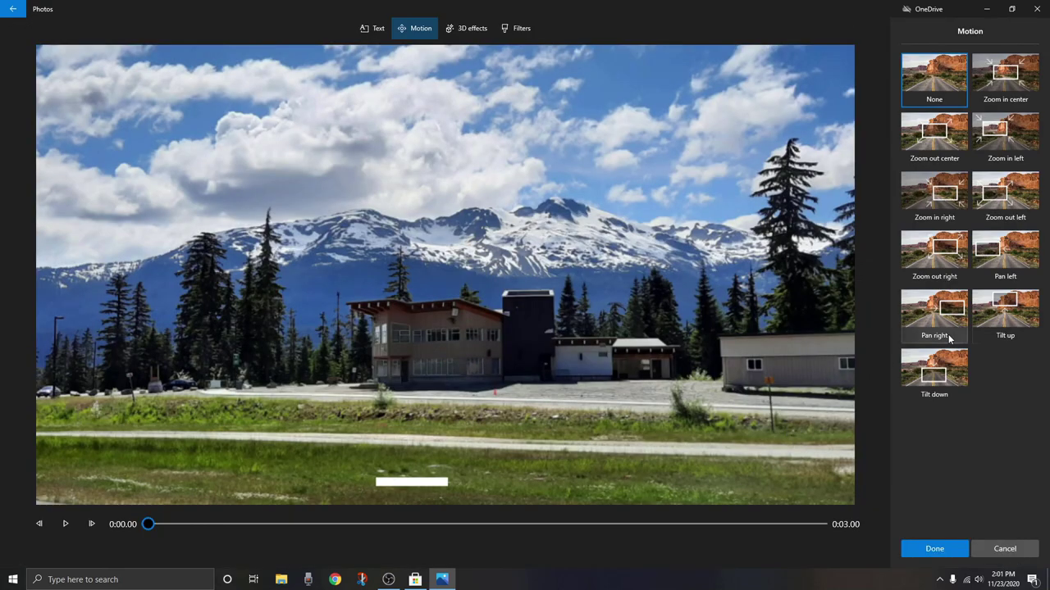
left_click(942, 144)
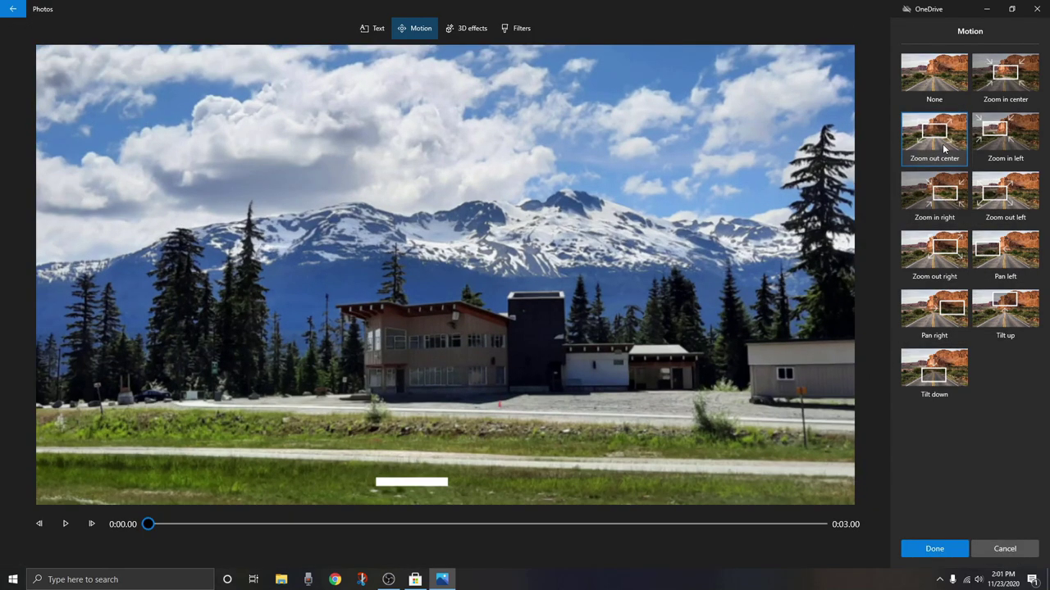
left_click(64, 524)
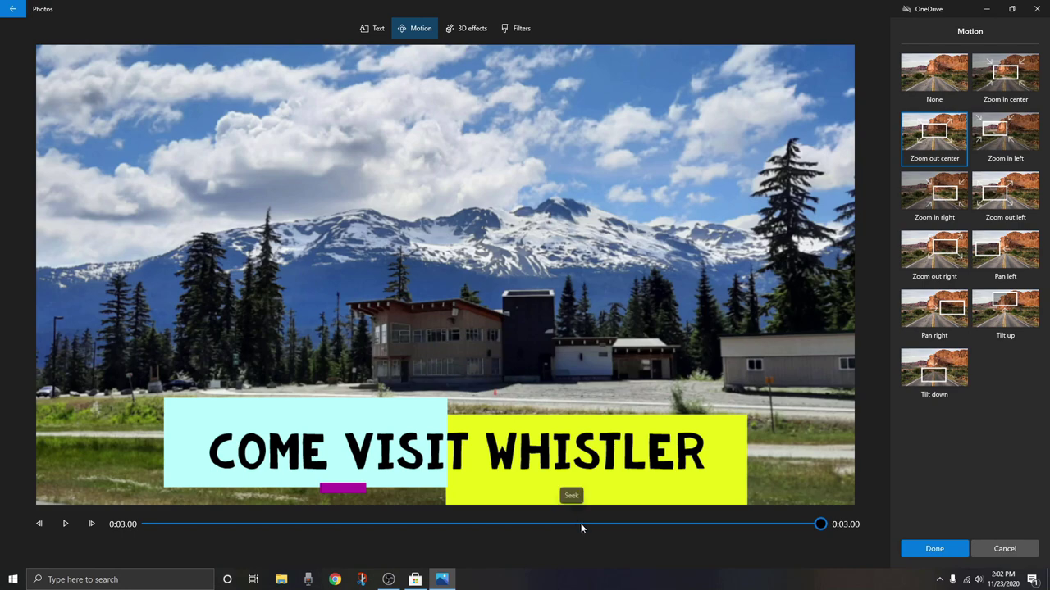
left_click(933, 549)
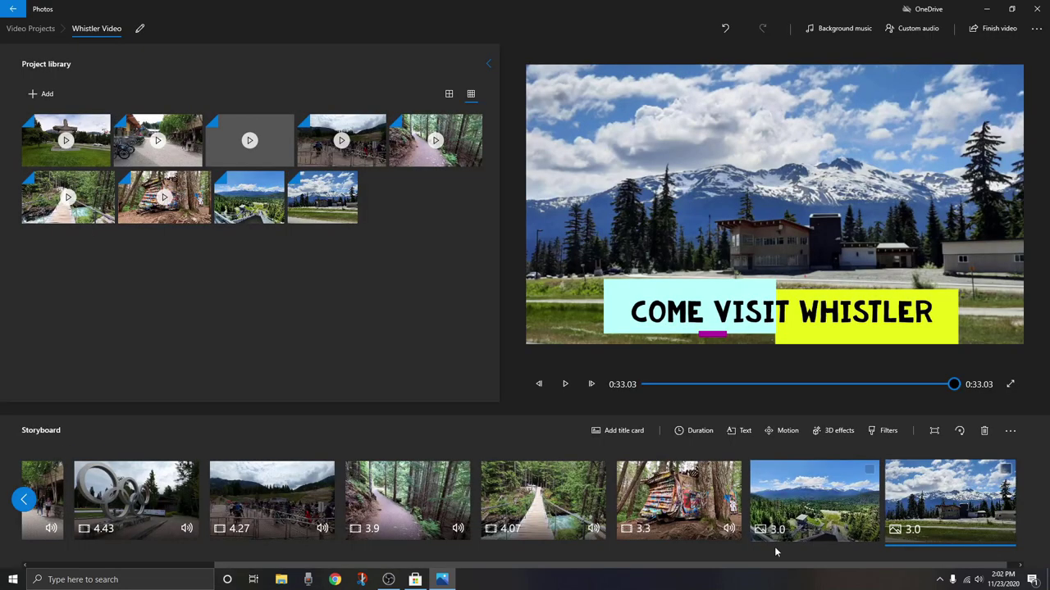
Apply the Zoom in right motion to the graffiti-covered train wreck clip, previewing it before saving.
left_click(691, 498)
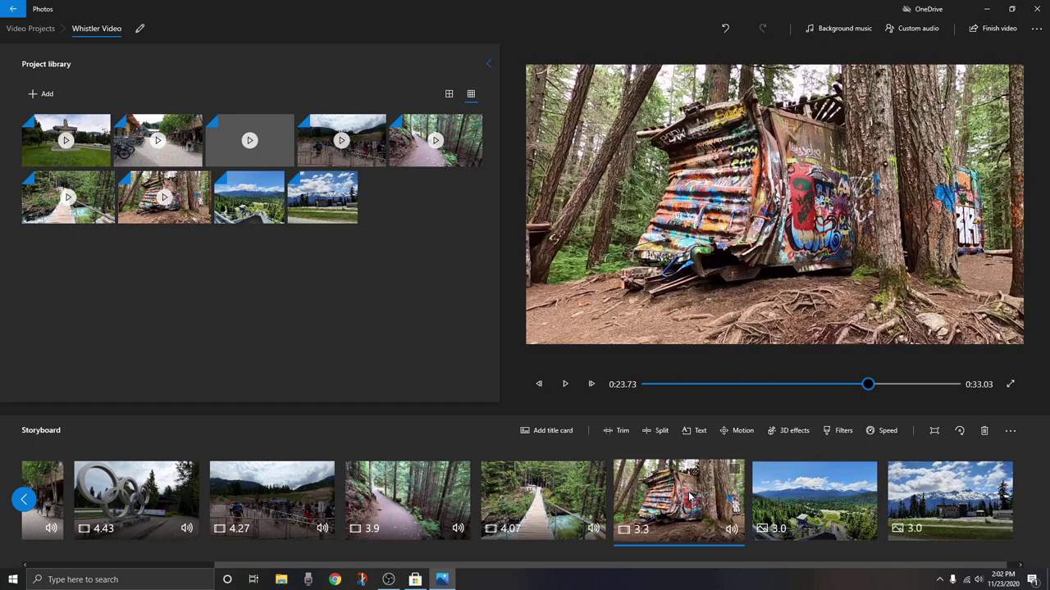
left_click(741, 430)
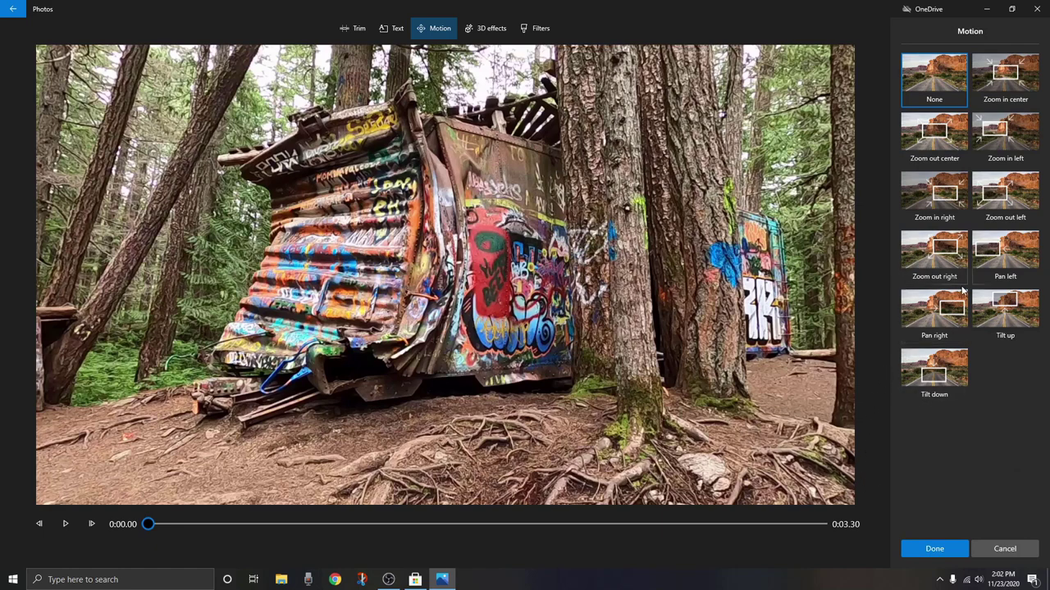
left_click(943, 203)
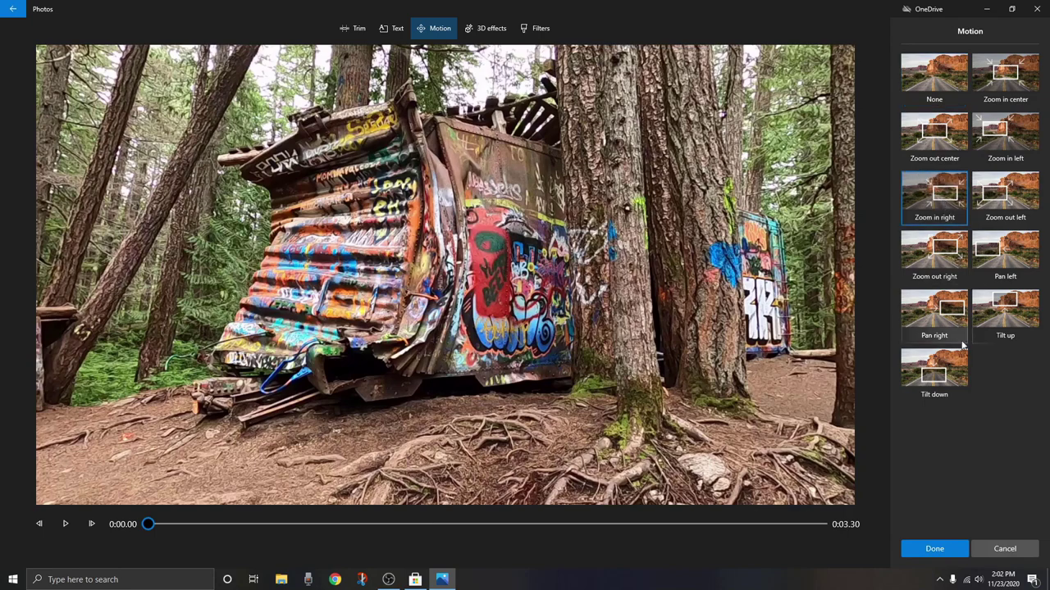
left_click(65, 524)
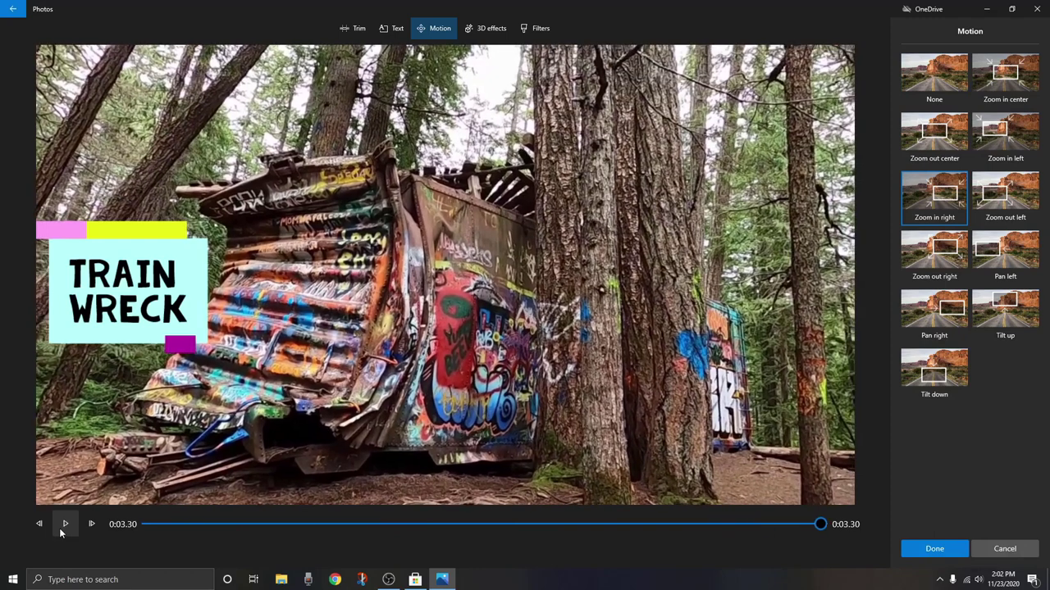
left_click(935, 550)
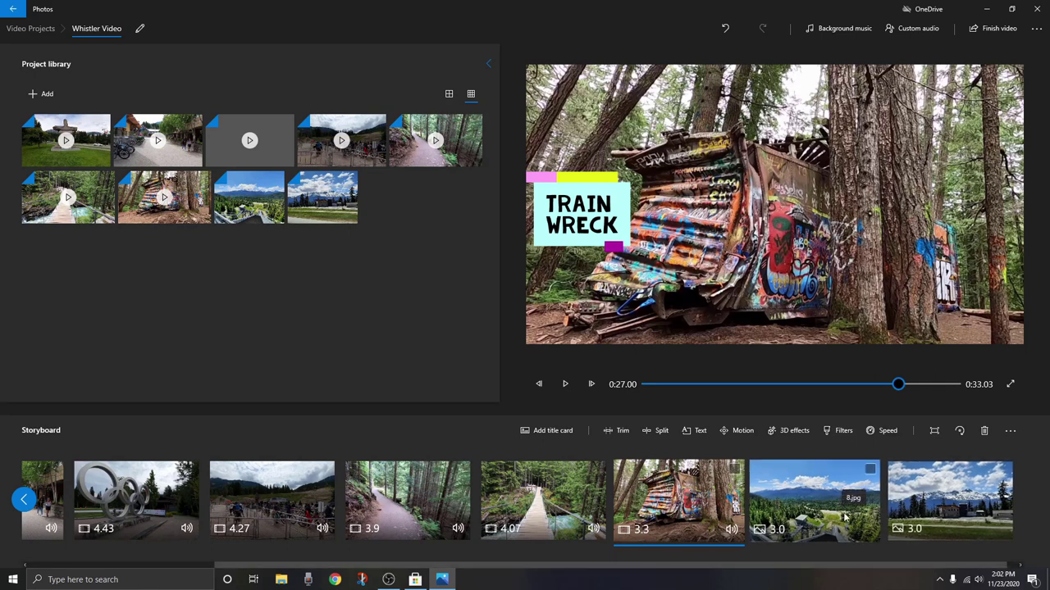
Choose the Classic filter for the suspension bridge clip.
left_click(555, 495)
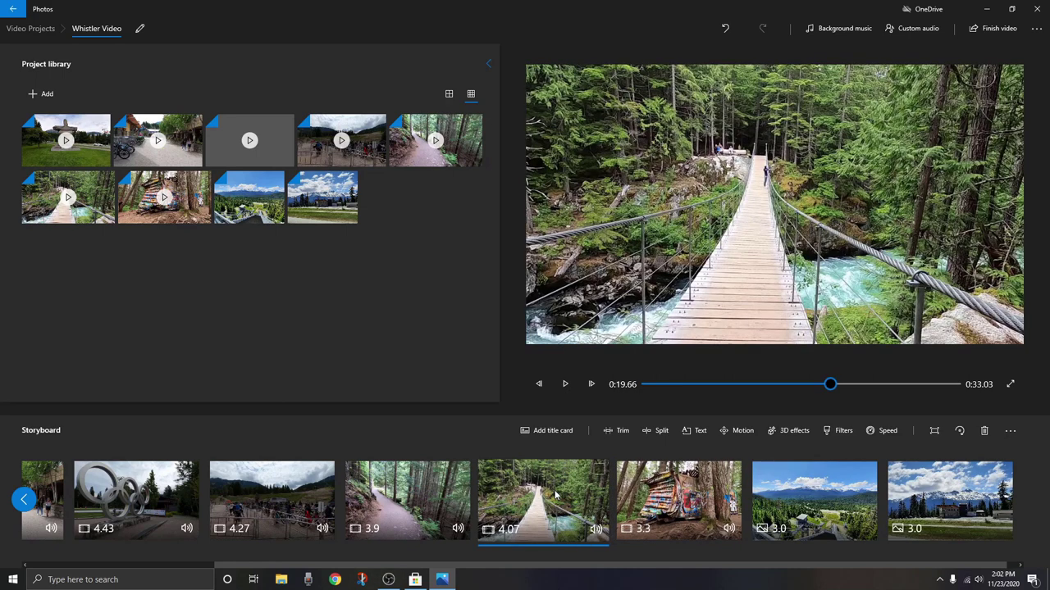
left_click(840, 432)
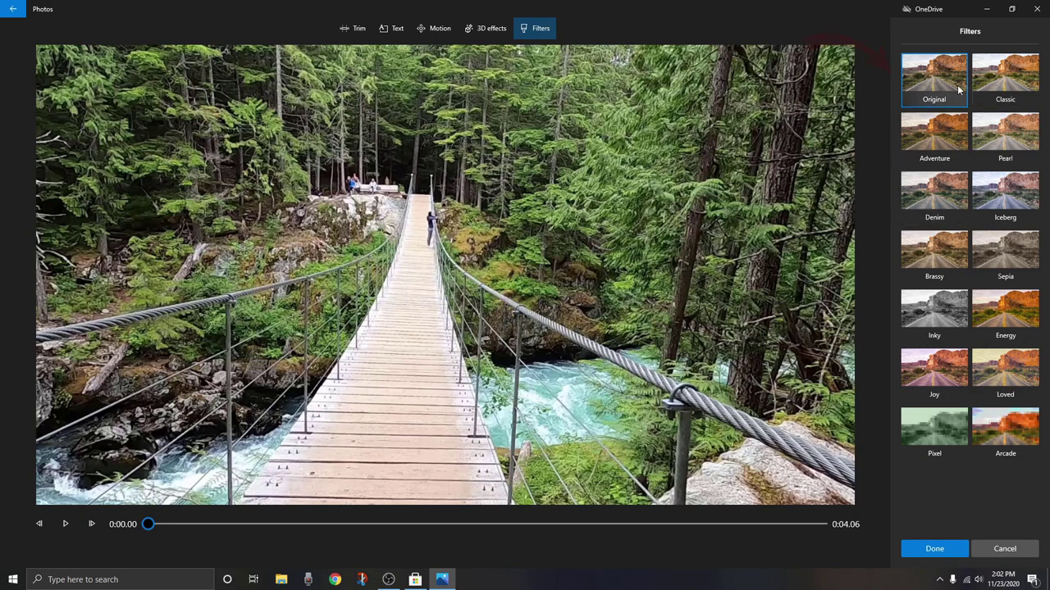
left_click(1022, 96)
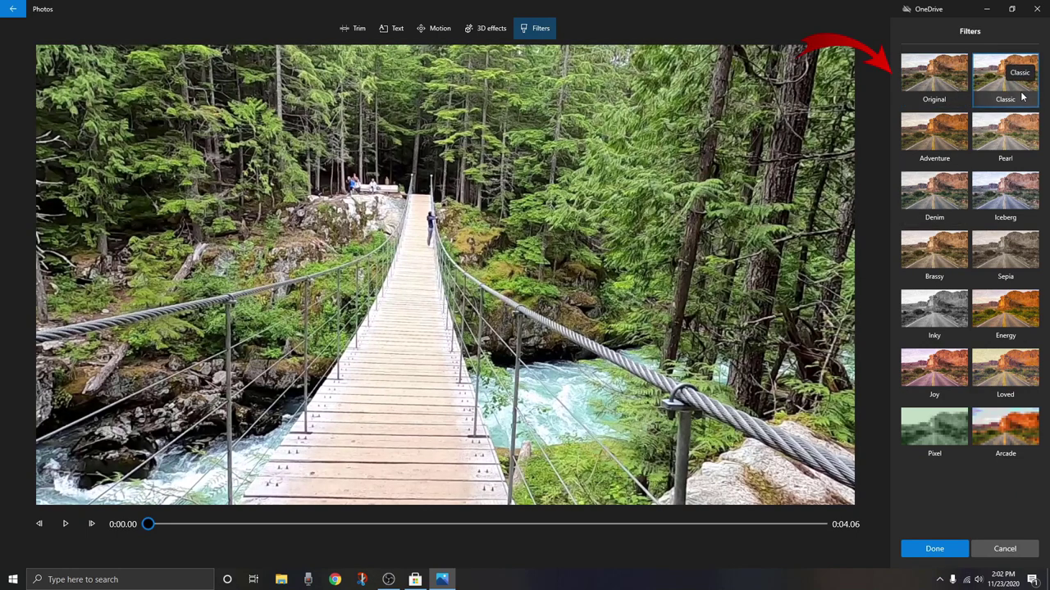
Try the other filters on the suspension bridge clip one after another, from Adventure and Pearl through to Pixel and Arcade.
left_click(953, 143)
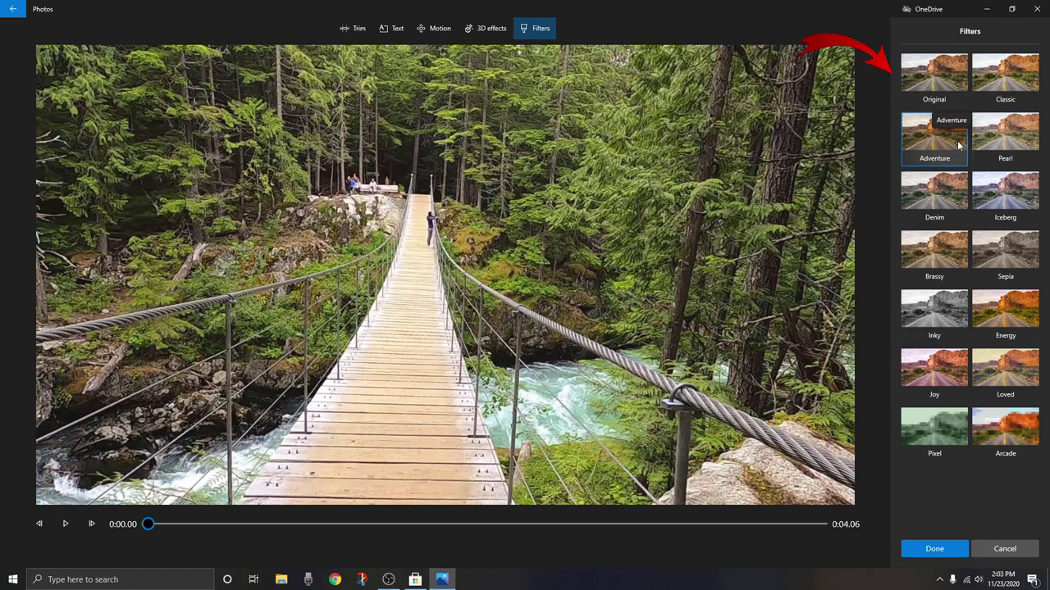
left_click(1013, 142)
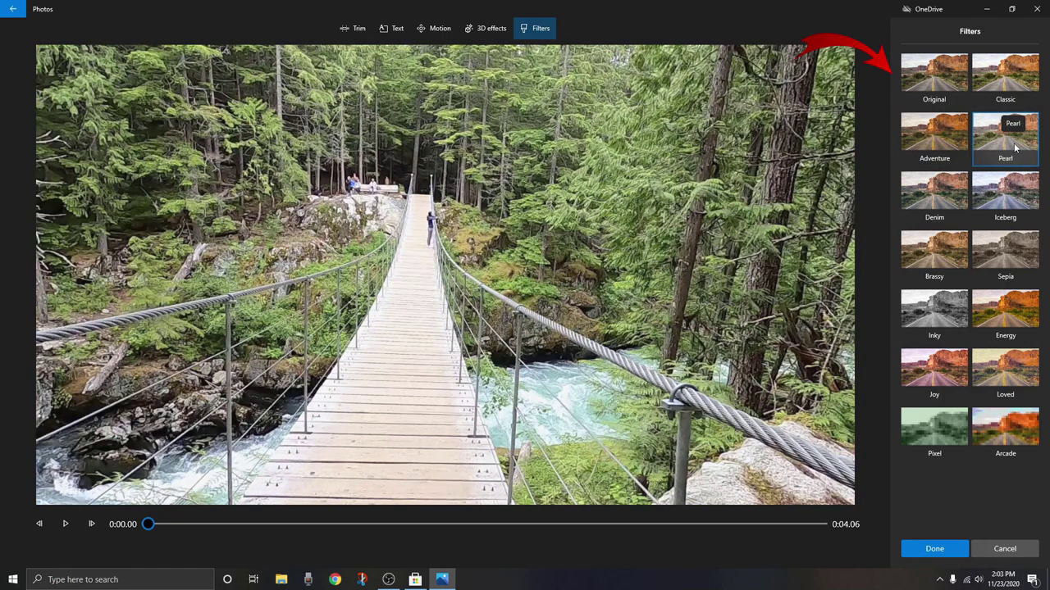
left_click(1019, 197)
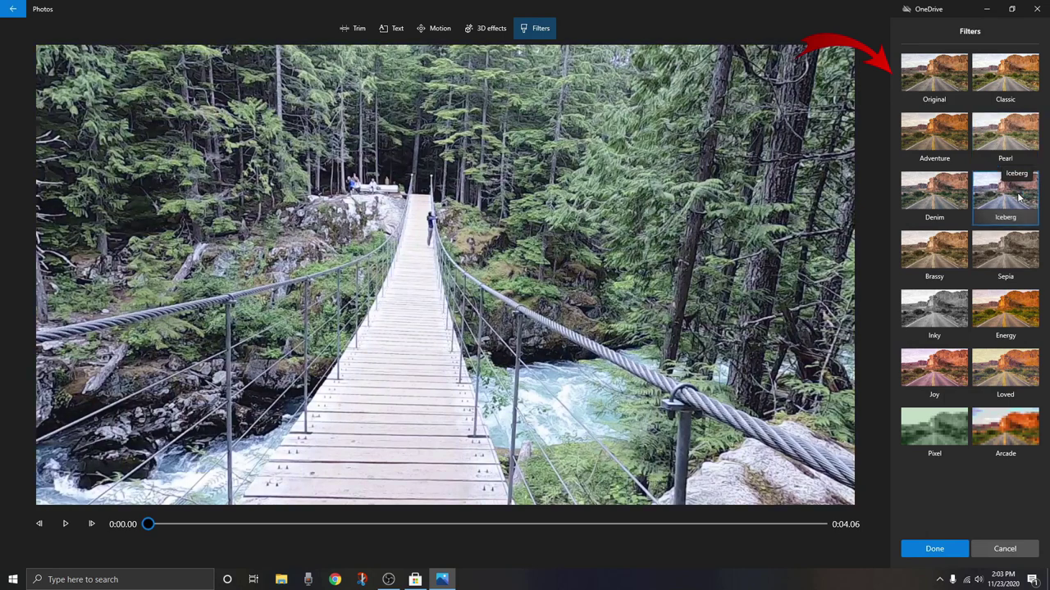
left_click(947, 202)
left_click(949, 258)
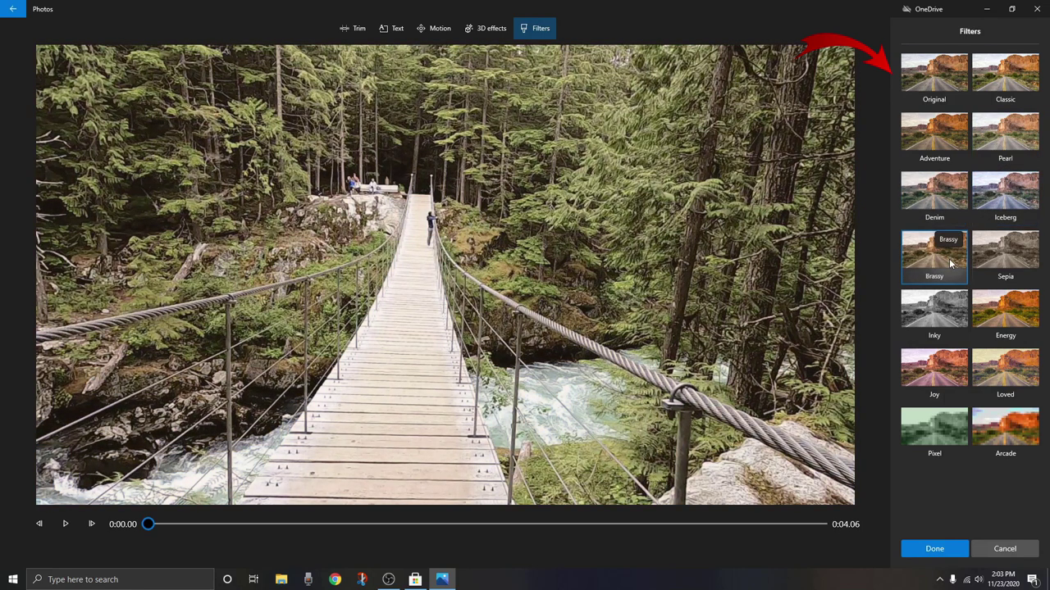
left_click(1003, 259)
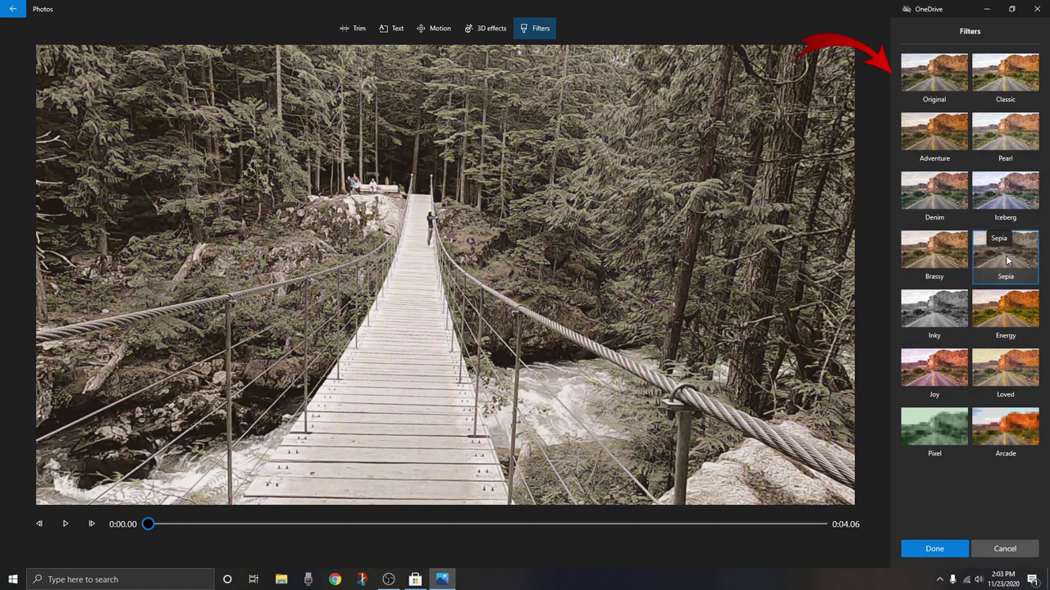
left_click(947, 319)
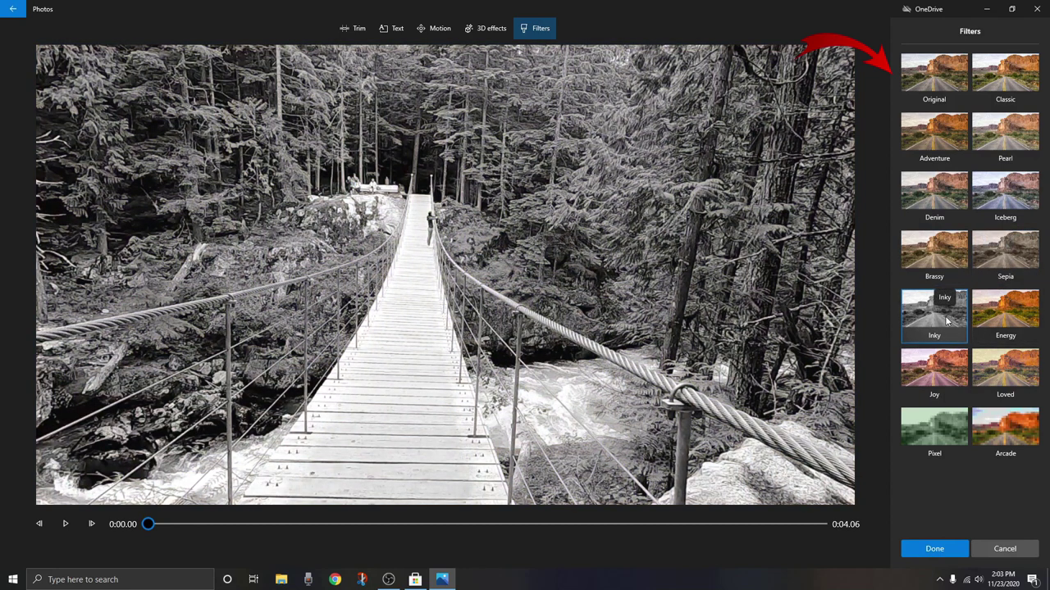
left_click(1006, 307)
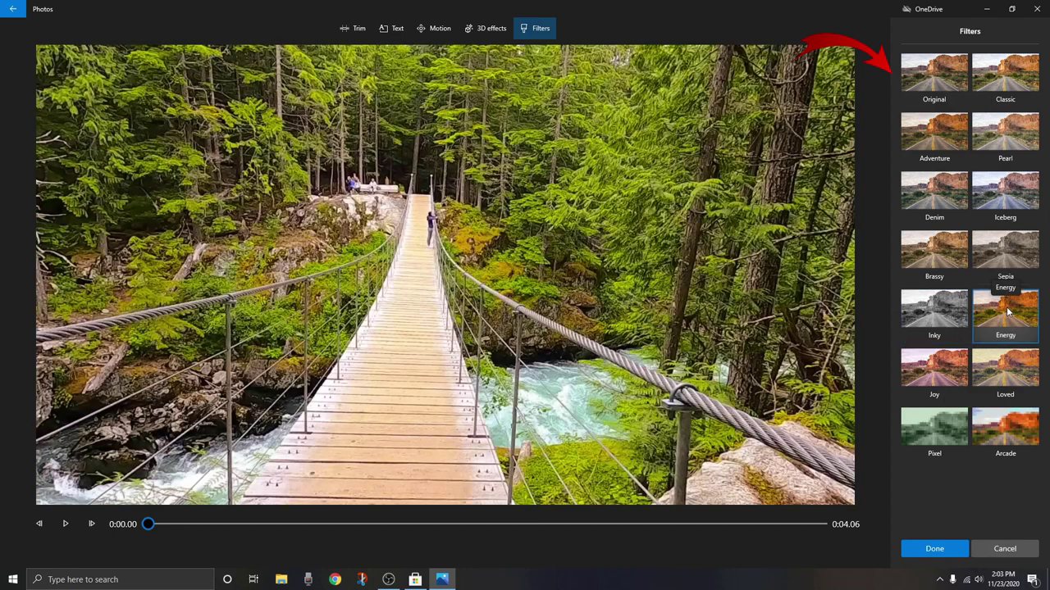
left_click(962, 376)
left_click(1011, 373)
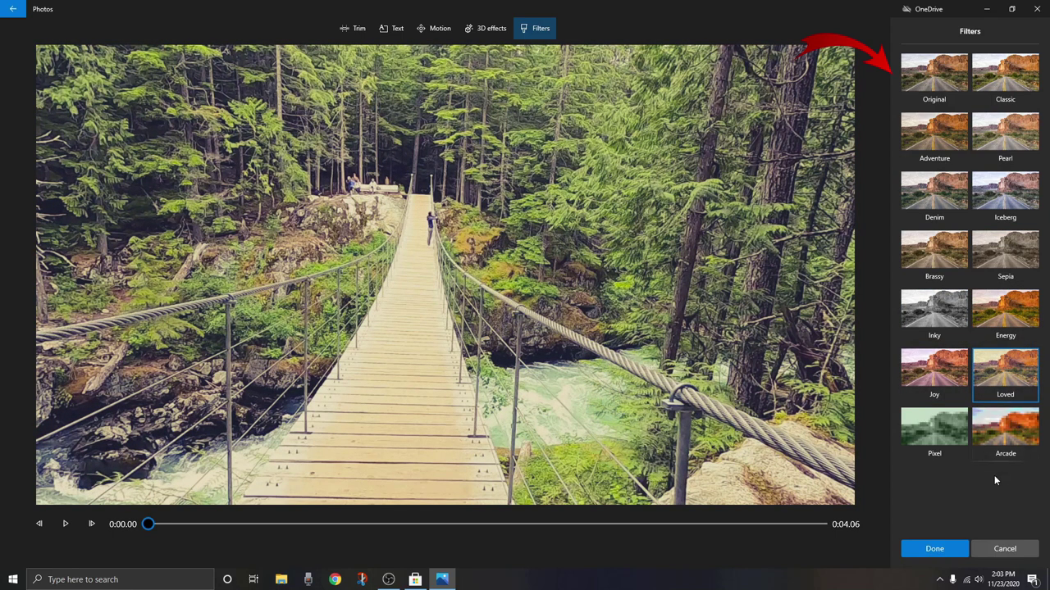
left_click(932, 434)
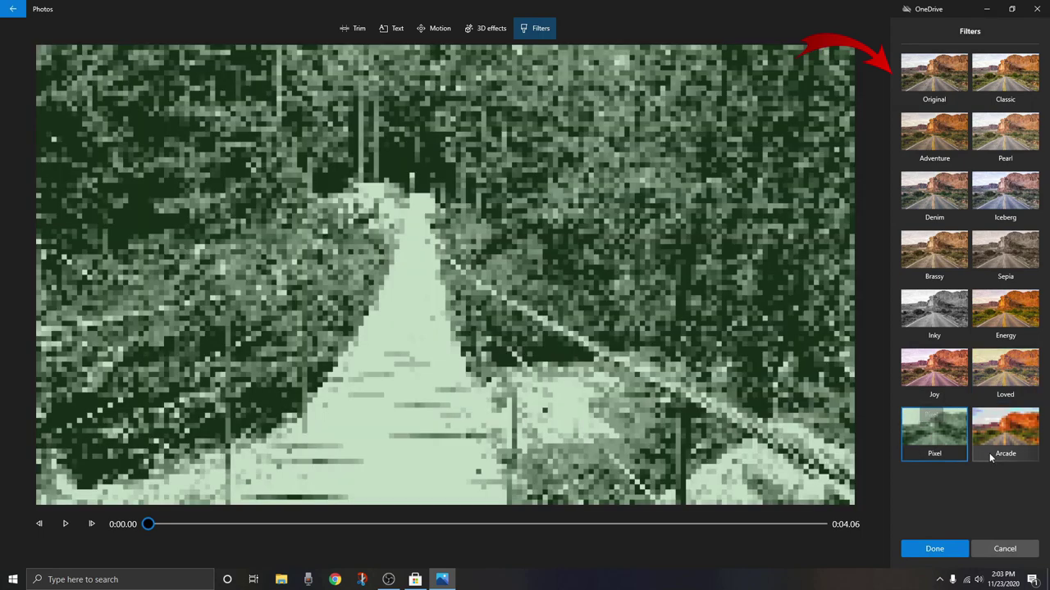
left_click(1002, 435)
left_click(934, 435)
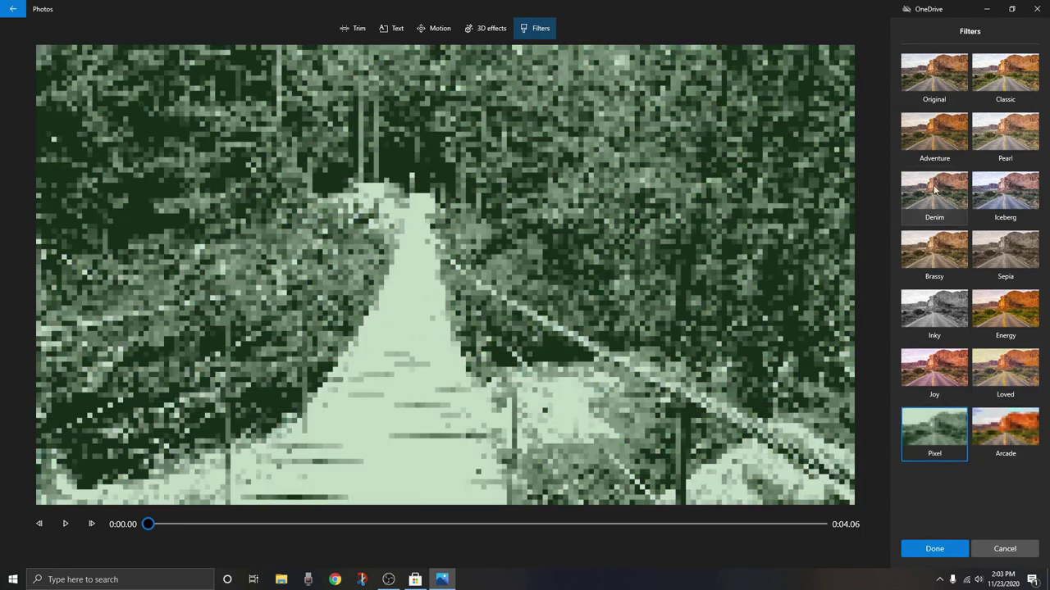
Apply the Classic filter to the suspension bridge clip and save it.
left_click(1015, 75)
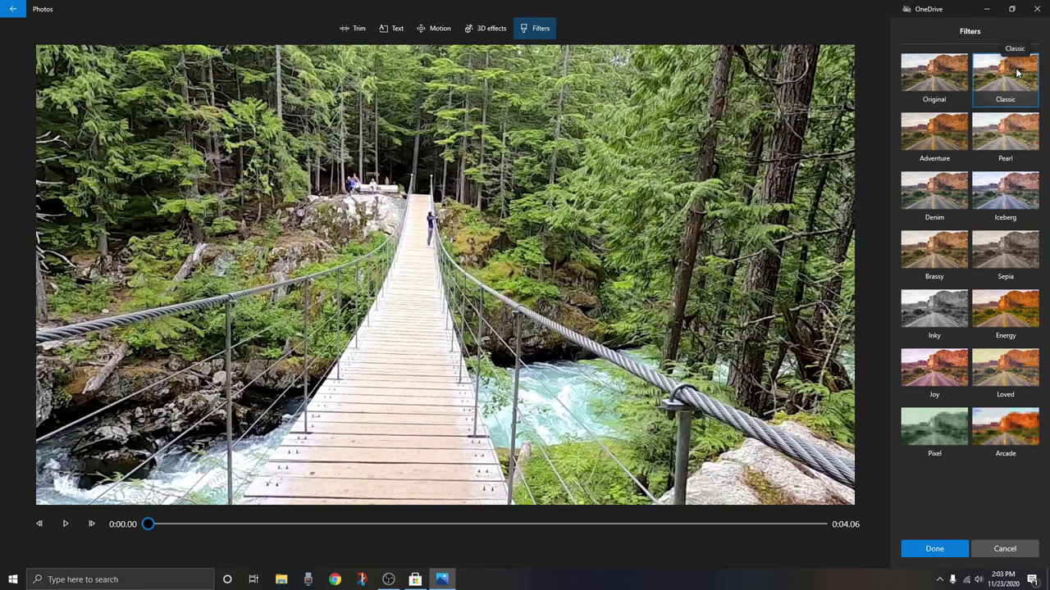
left_click(935, 548)
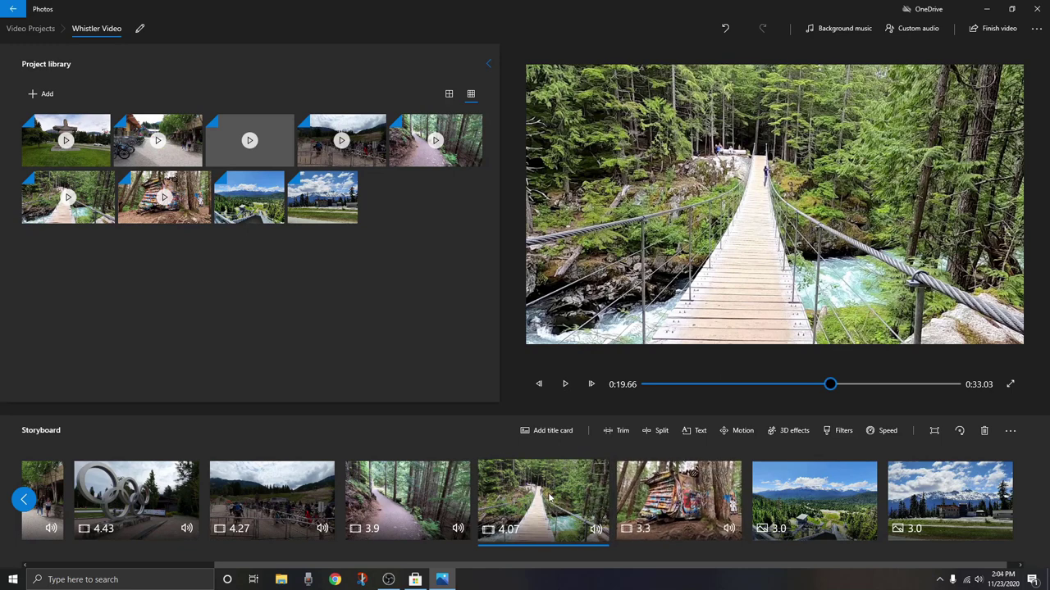
Add the Breaking news 3D effect to the suspension bridge clip and move it over the trees in the frame's upper right.
left_click(791, 434)
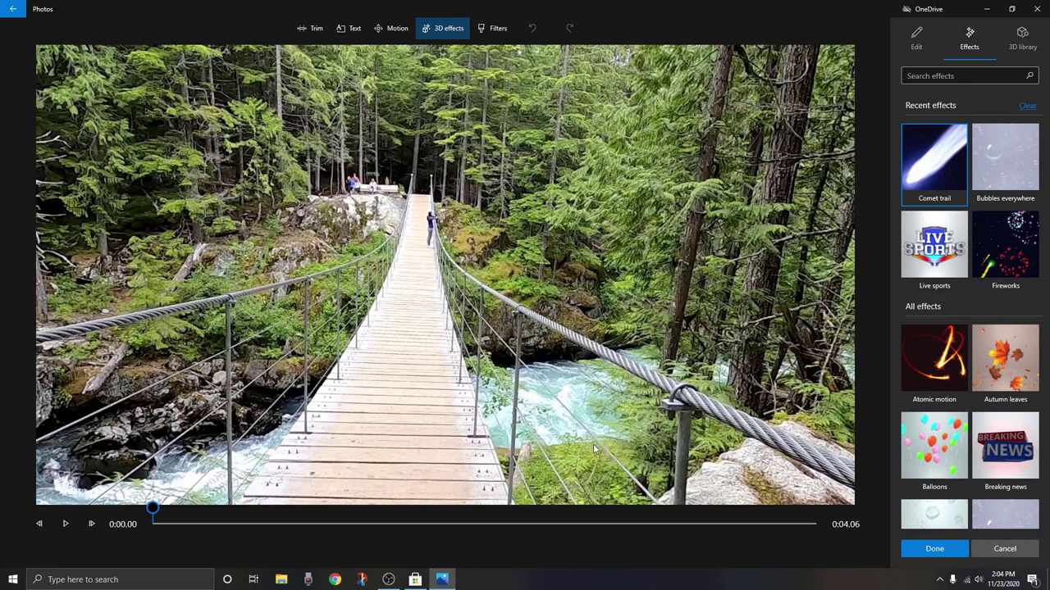
scroll(956, 282, "down", 2)
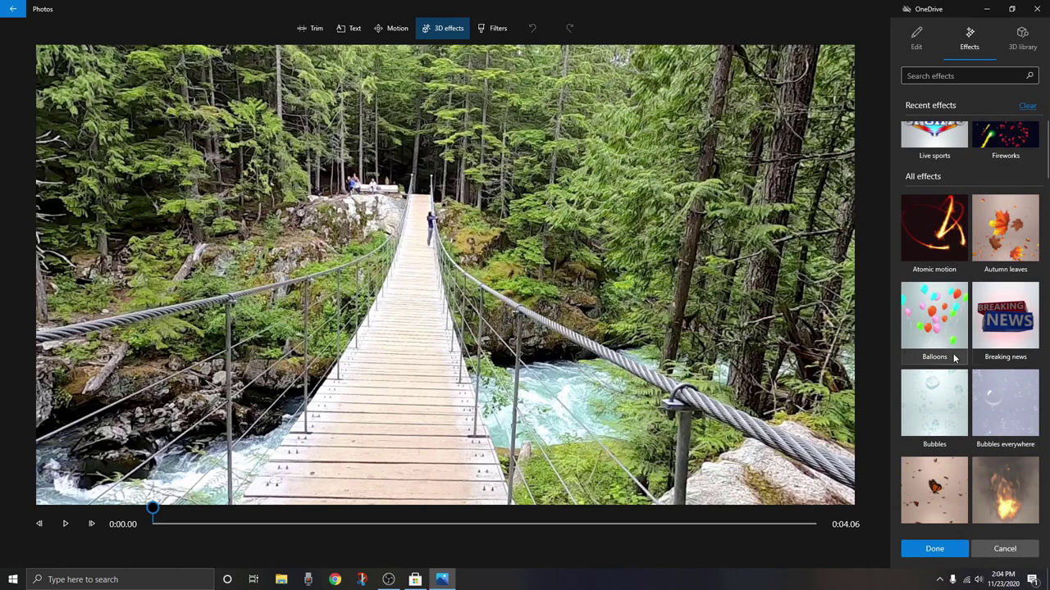
left_click(1007, 316)
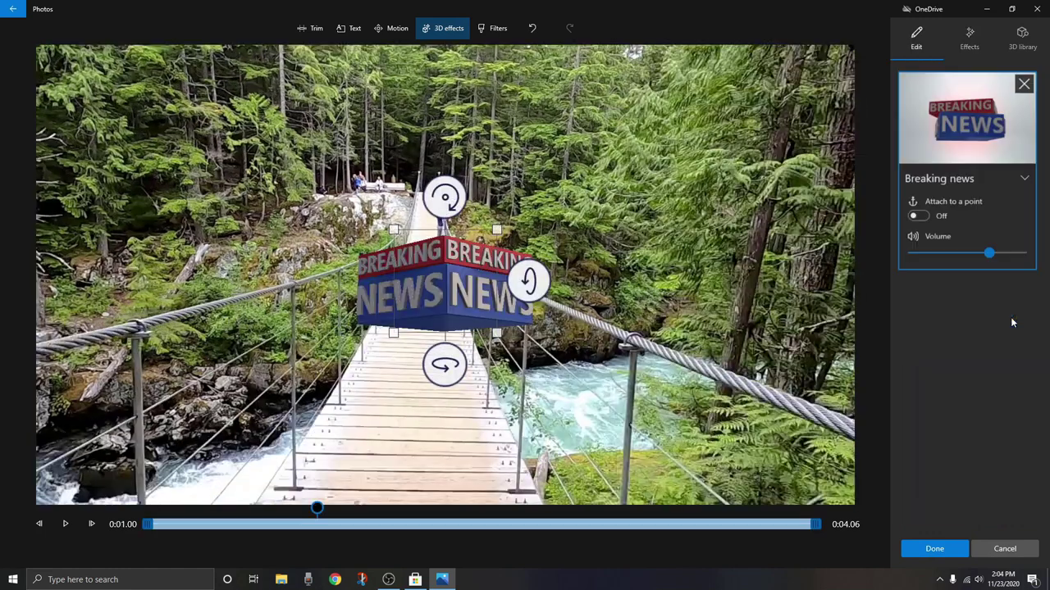
left_click_drag(445, 279, 734, 129)
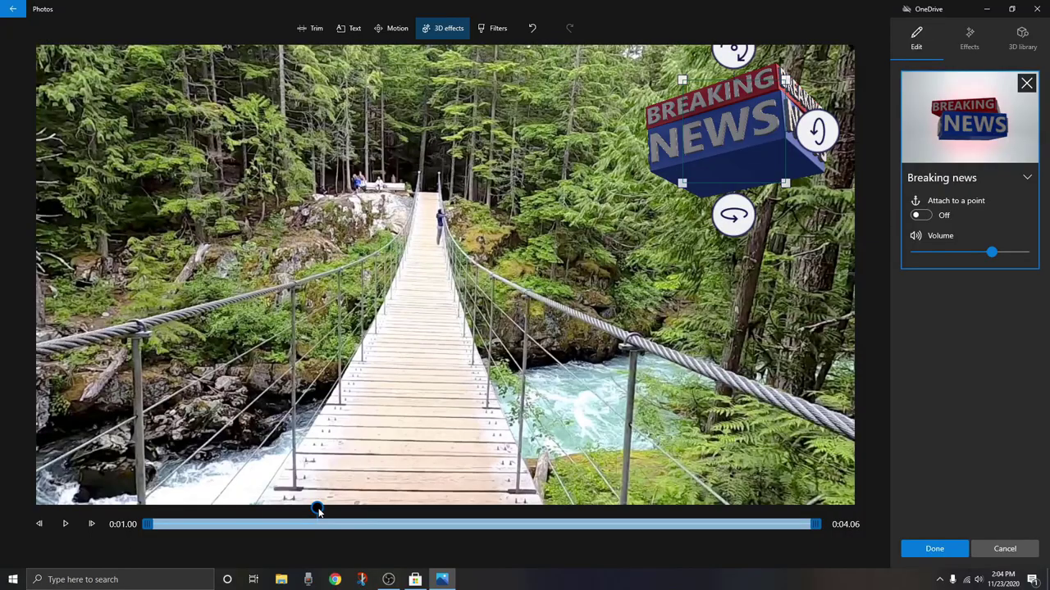
Play back the Breaking news effect from the start of the clip and remove it.
left_click_drag(317, 508, 153, 509)
left_click(66, 524)
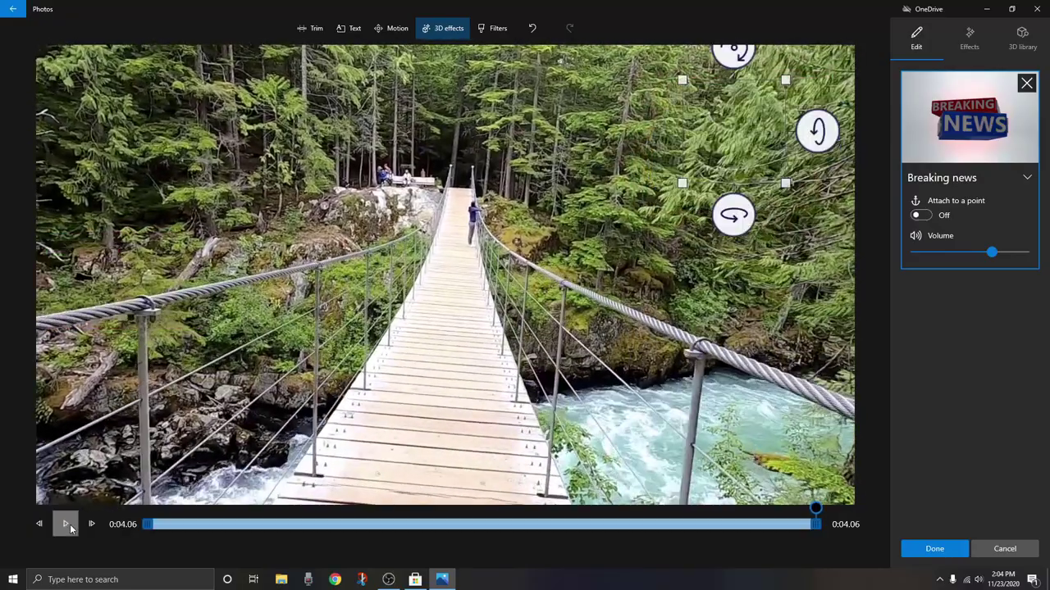
left_click(68, 524)
left_click(74, 527)
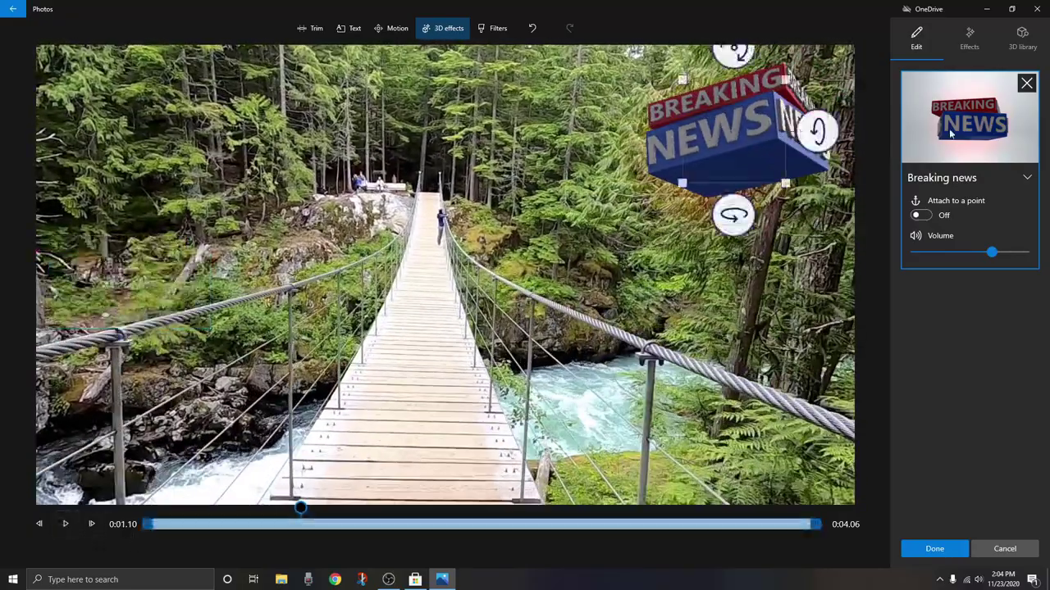
left_click(1026, 83)
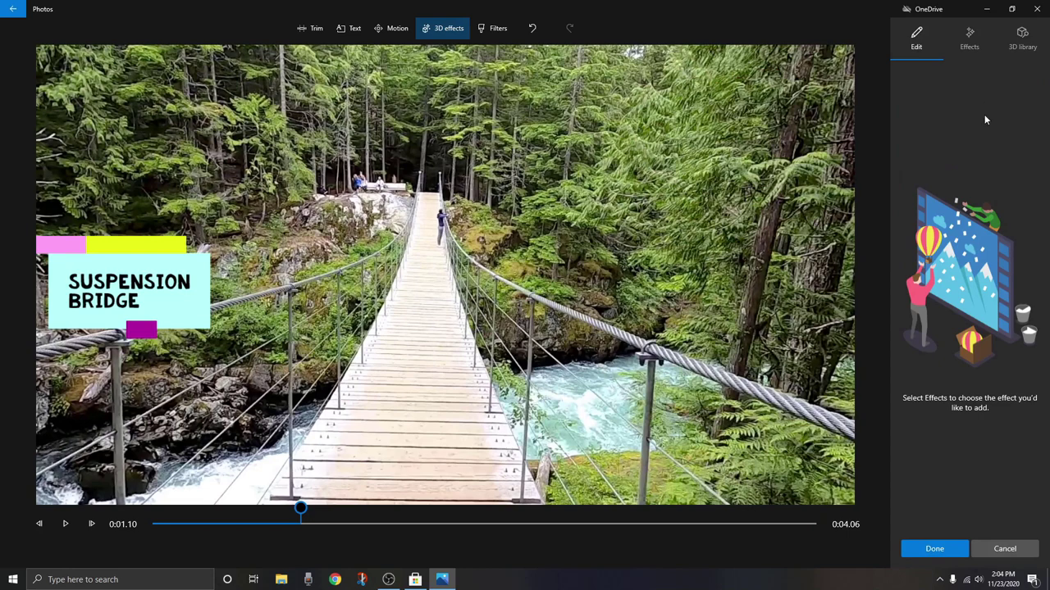
Search the 3D library for "smoke" and place the Smoke model over the trees to the right of the bridge.
left_click(1023, 39)
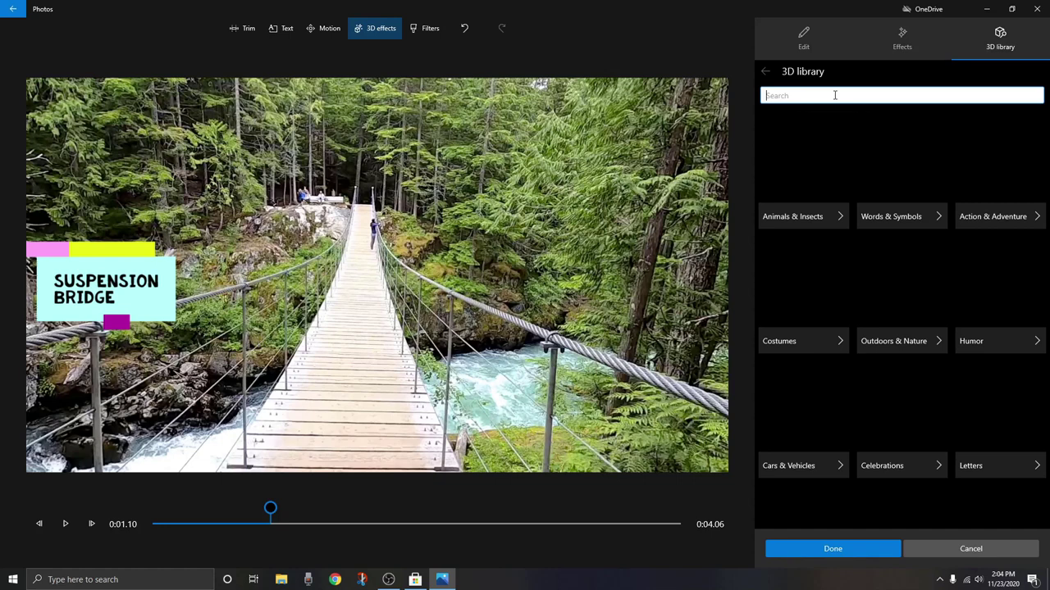
type("smoke")
key("Return")
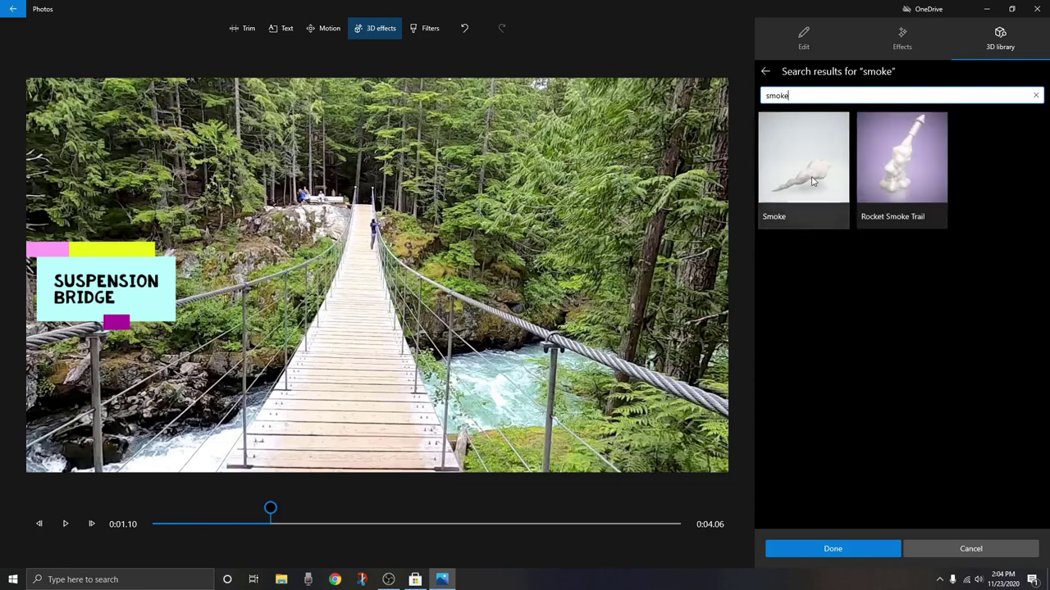
left_click(836, 182)
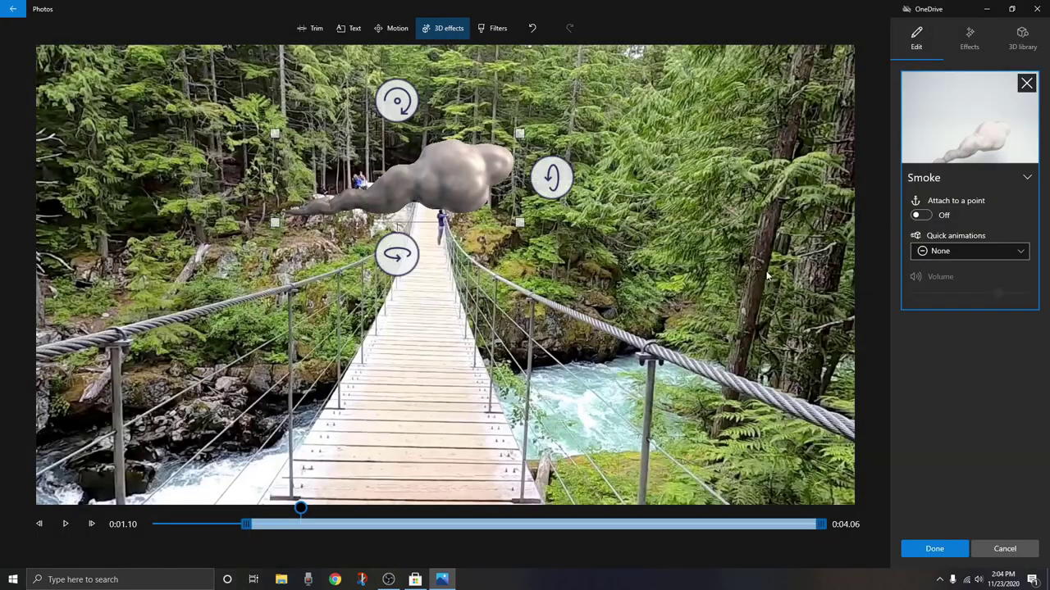
left_click_drag(435, 203, 705, 269)
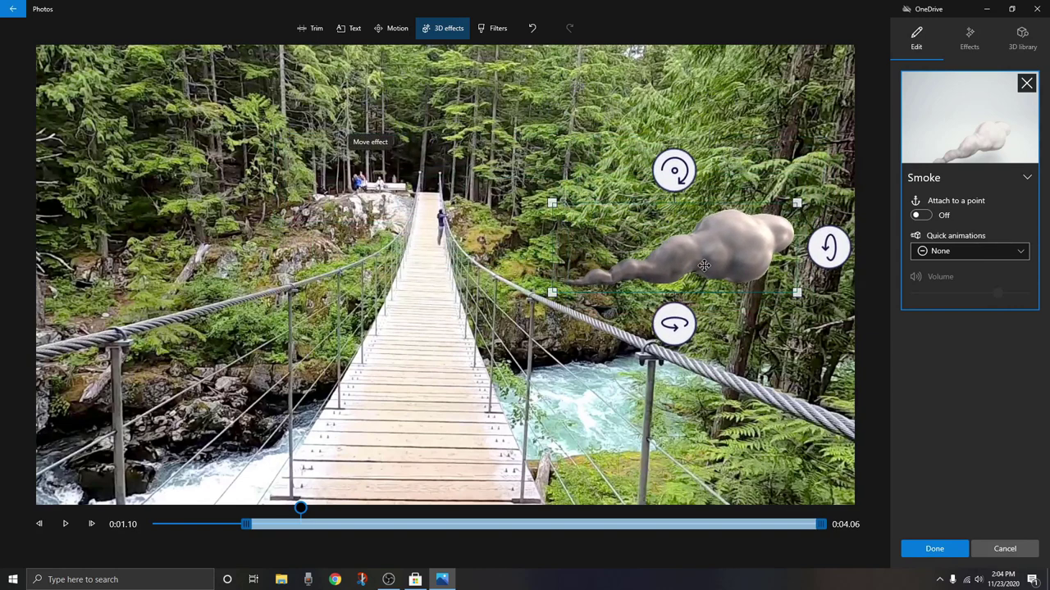
Give the Smoke model the Hover quick animation and lower its volume.
left_click(964, 251)
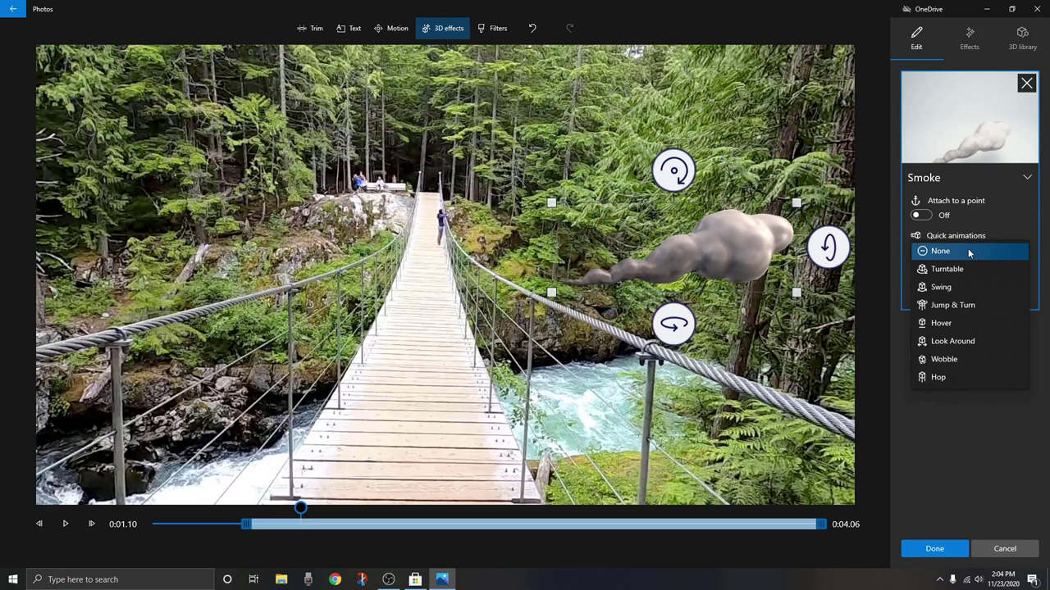
left_click(971, 322)
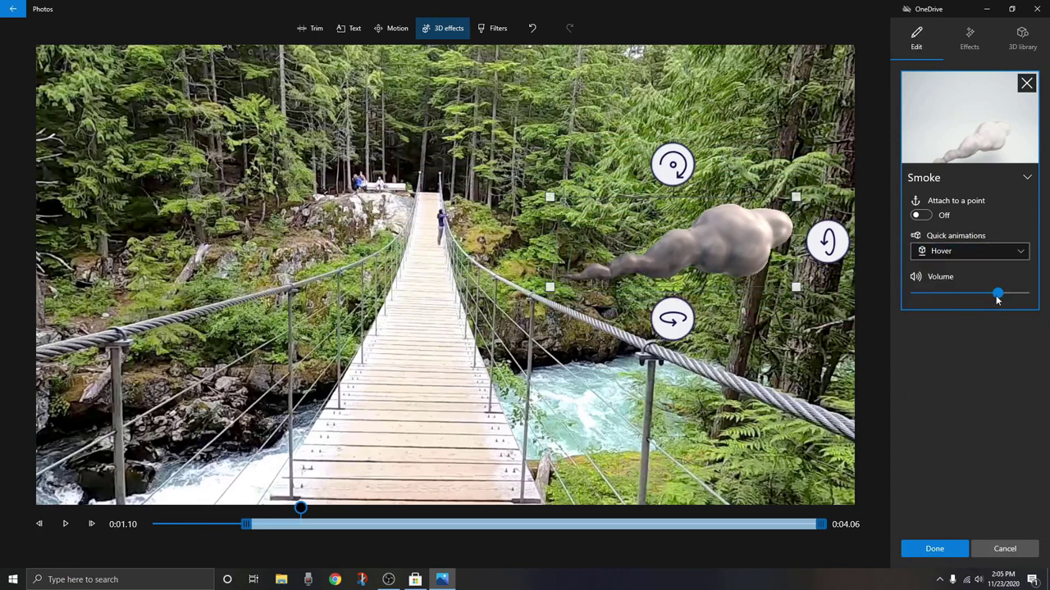
mouse_move(991, 295)
left_mouse_down()
mouse_move(957, 295)
mouse_move(975, 305)
left_mouse_up()
Extend the Smoke model back to the start of the clip and preview it before removing it.
left_click_drag(247, 529, 148, 525)
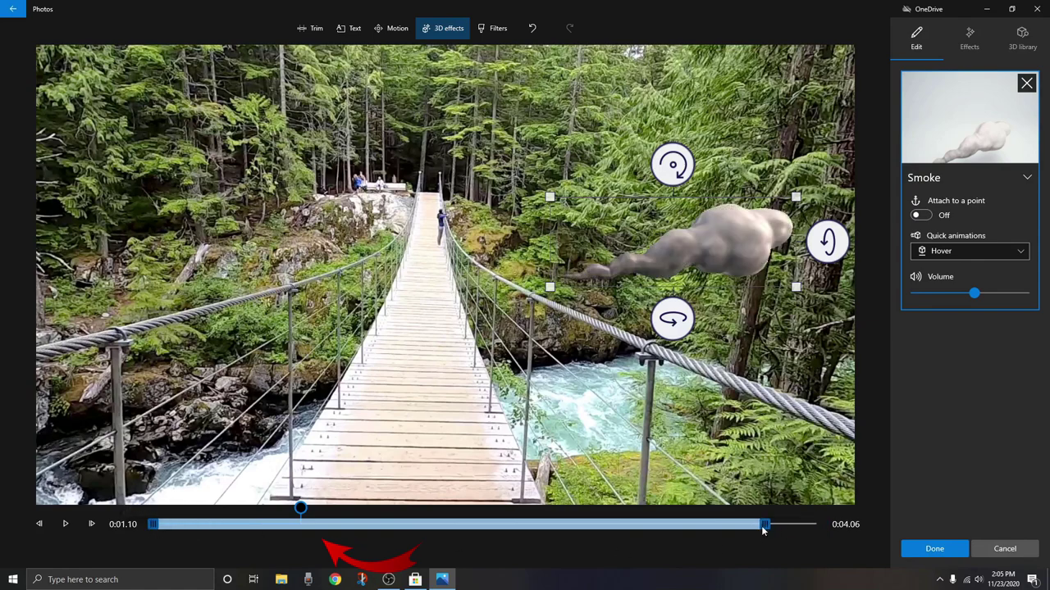
left_click(66, 524)
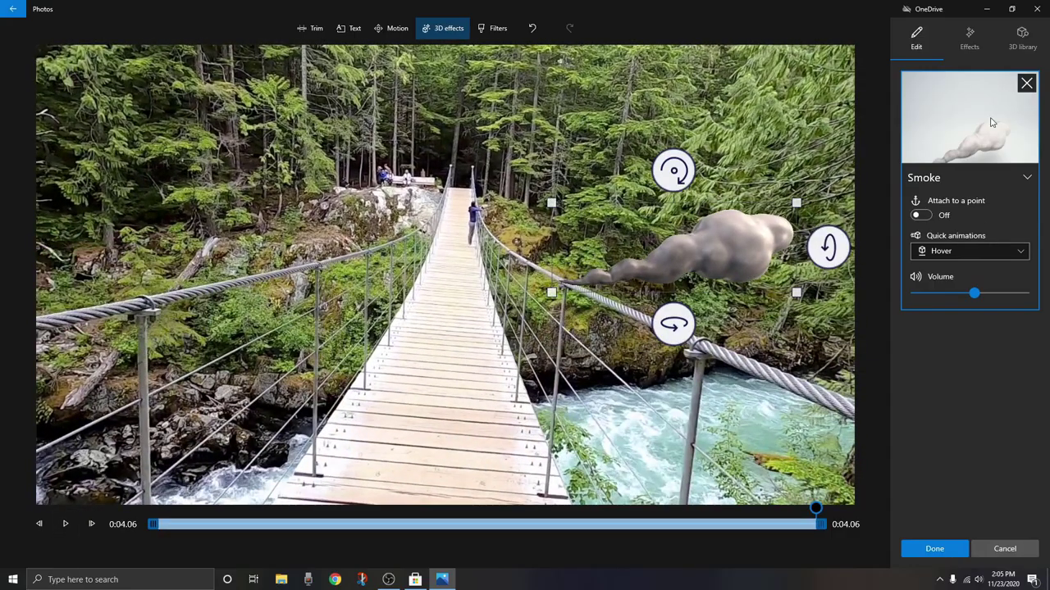
left_click(1026, 84)
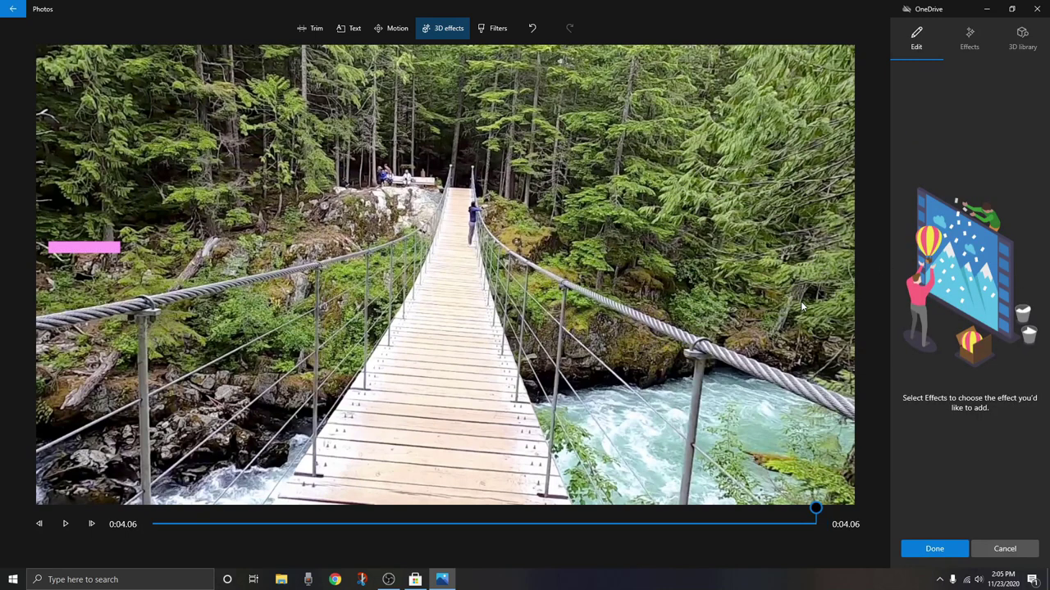
Add the Autumn leaves 3D effect across the whole suspension bridge clip, previewing it before saving.
left_click(970, 49)
left_click(1029, 42)
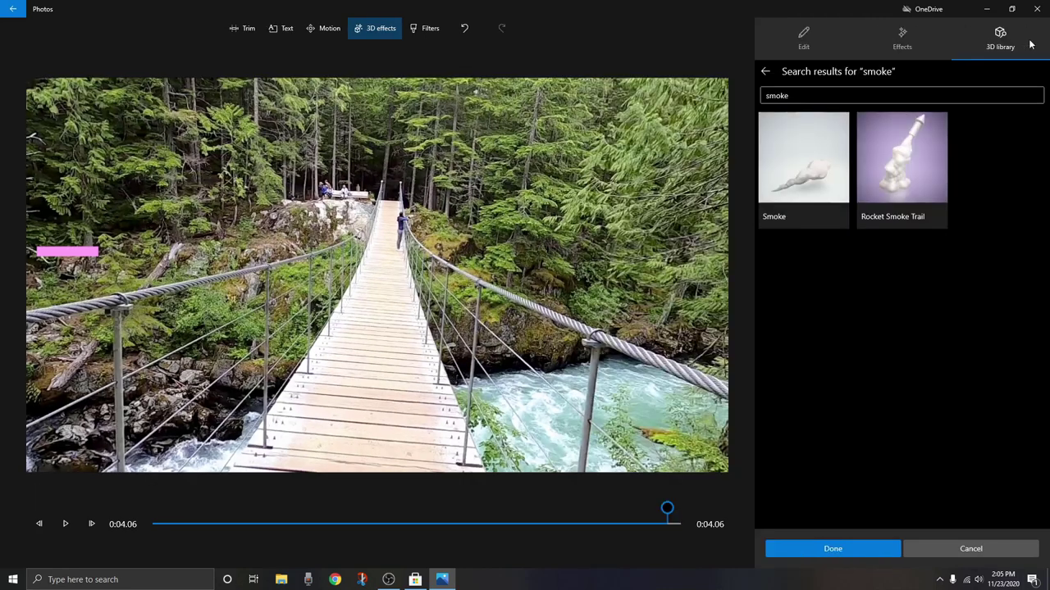
left_click(906, 43)
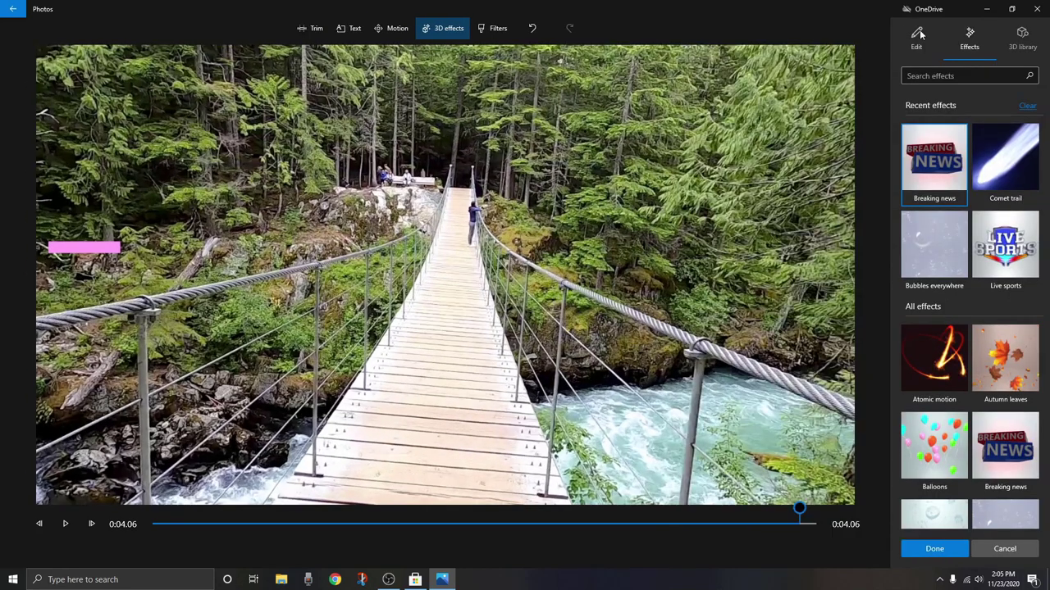
left_click(1017, 369)
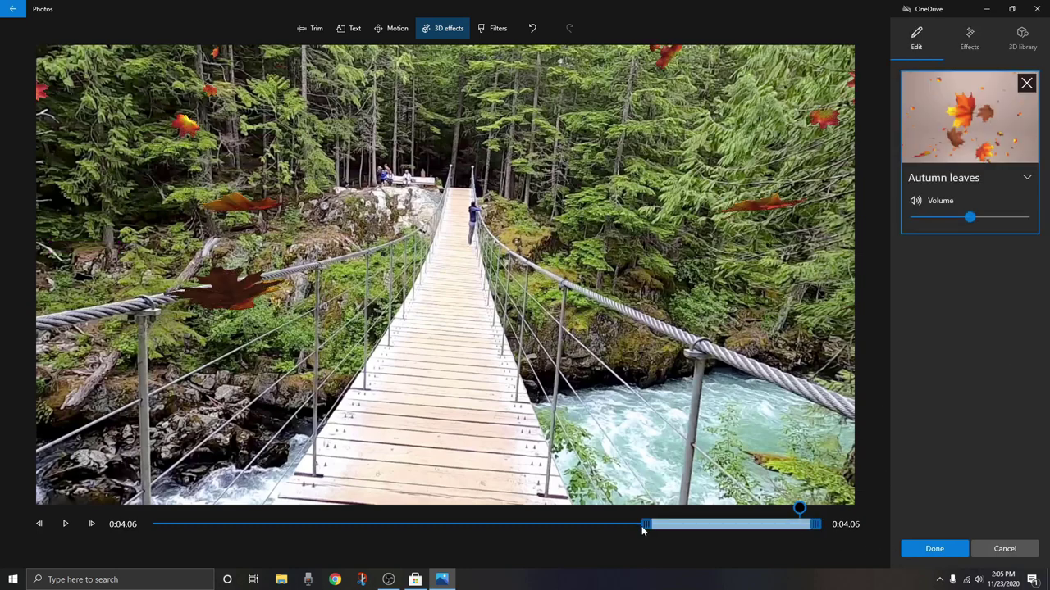
left_click_drag(644, 532, 86, 527)
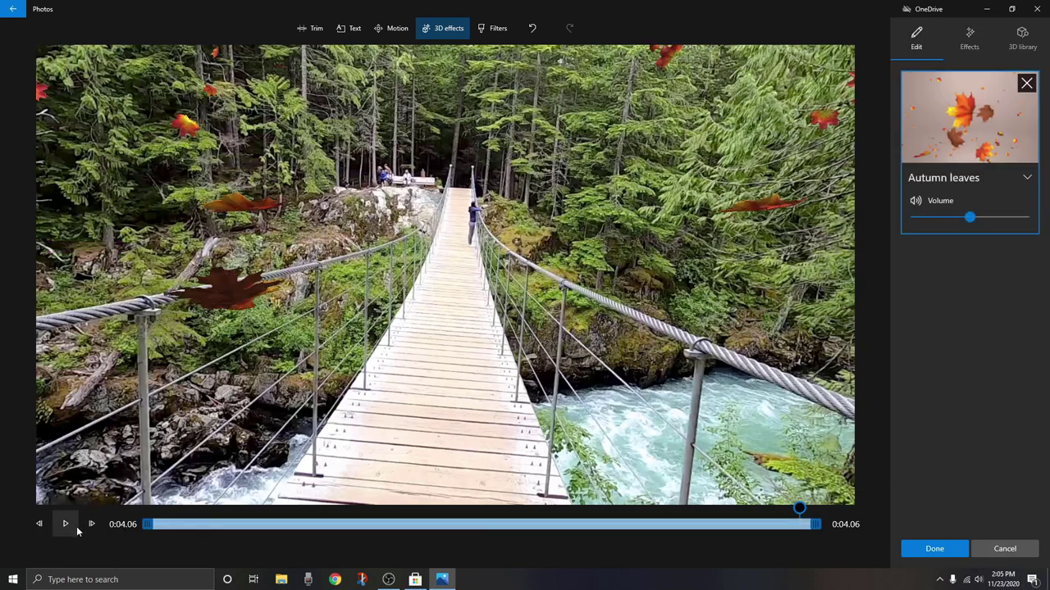
left_click(74, 527)
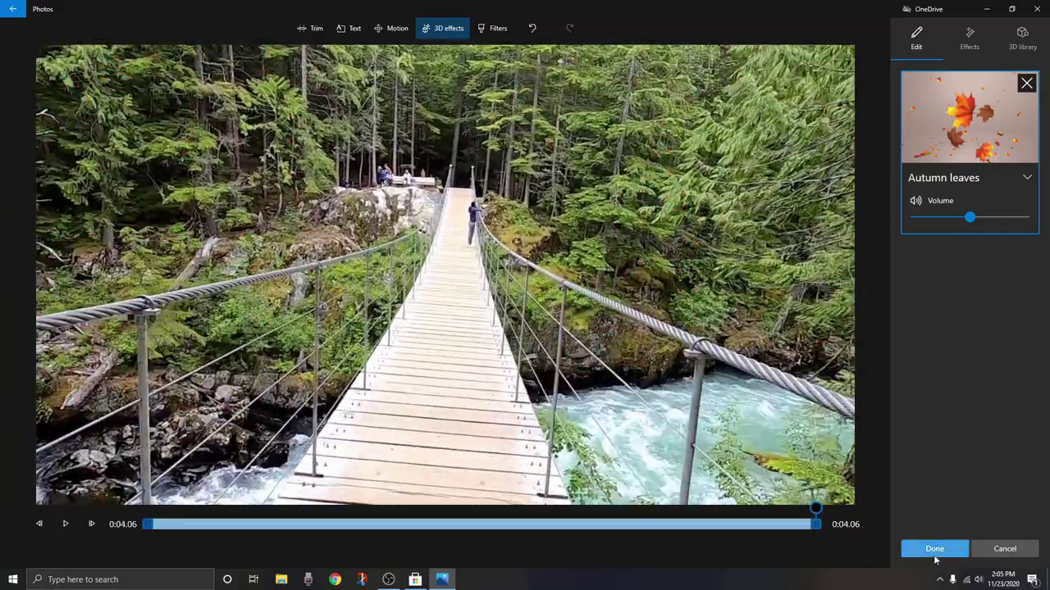
left_click(935, 550)
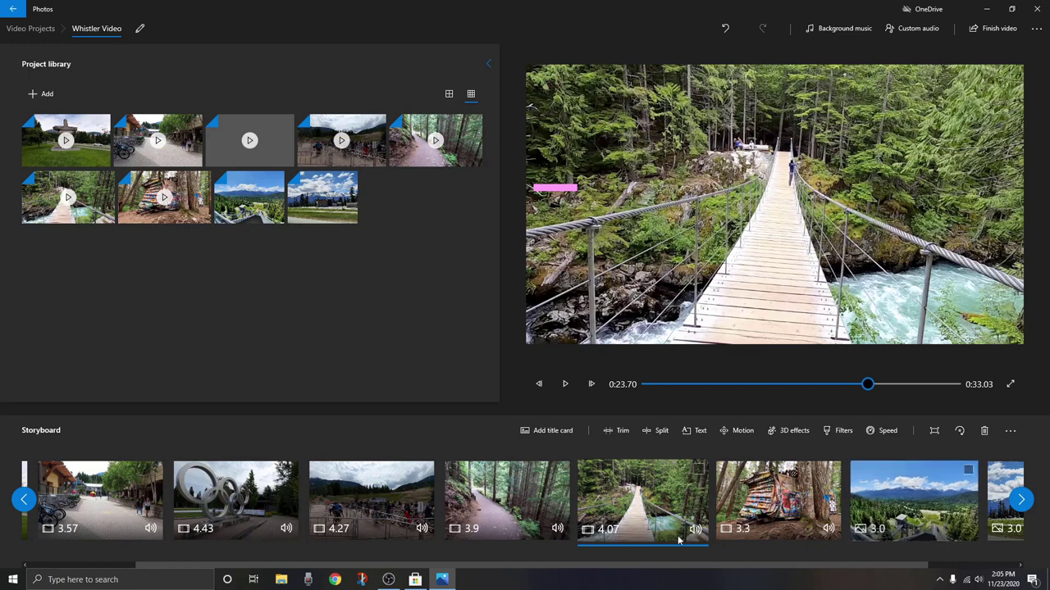
left_click_drag(333, 567, 241, 566)
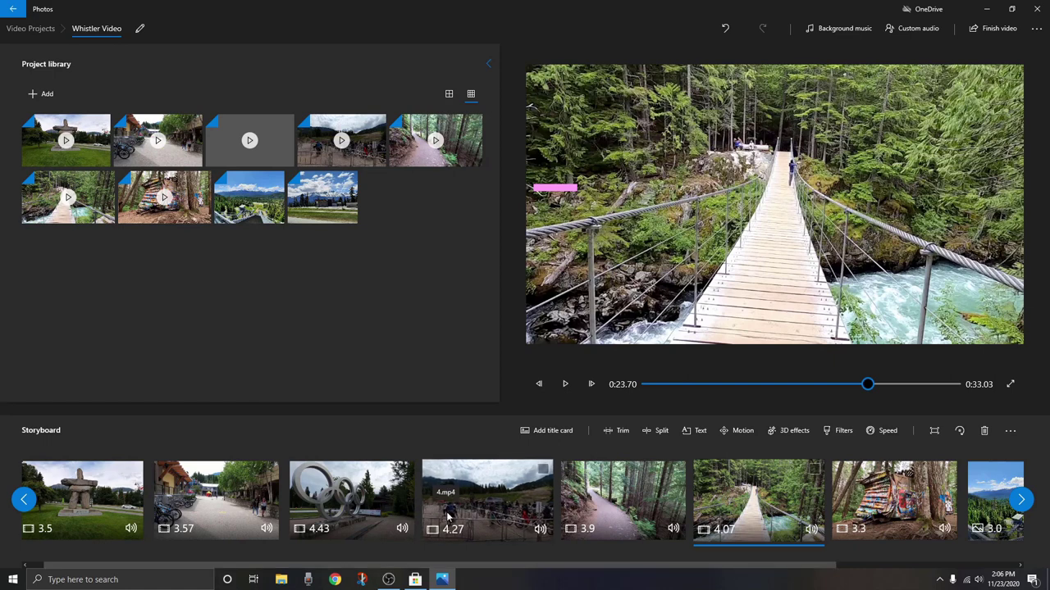
Mute the first four storyboard clips: the stone statue, village street, Olympic rings and bike queue.
left_click(134, 532)
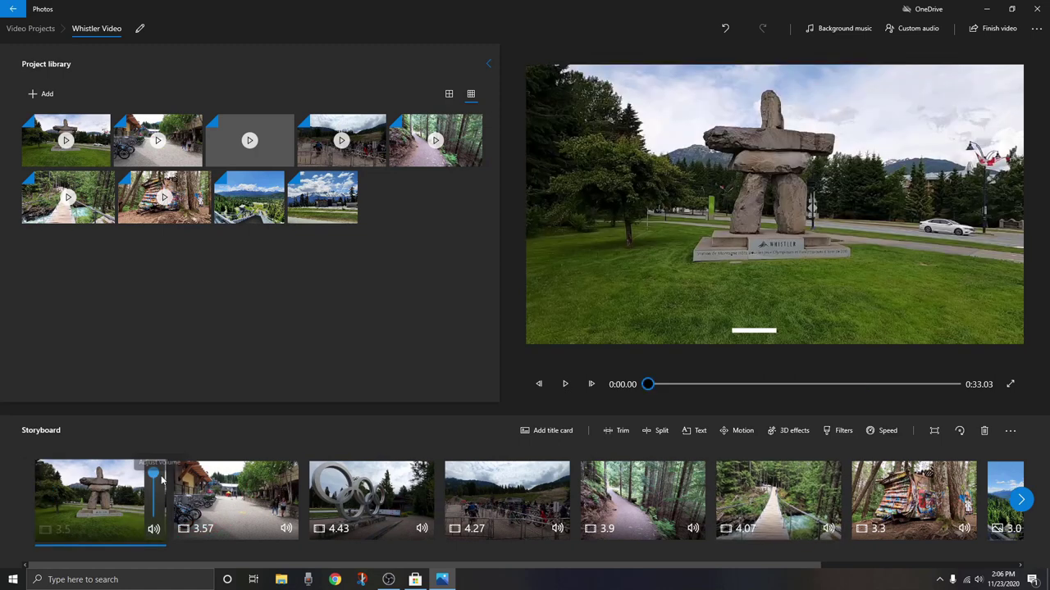
left_click_drag(160, 482, 154, 508)
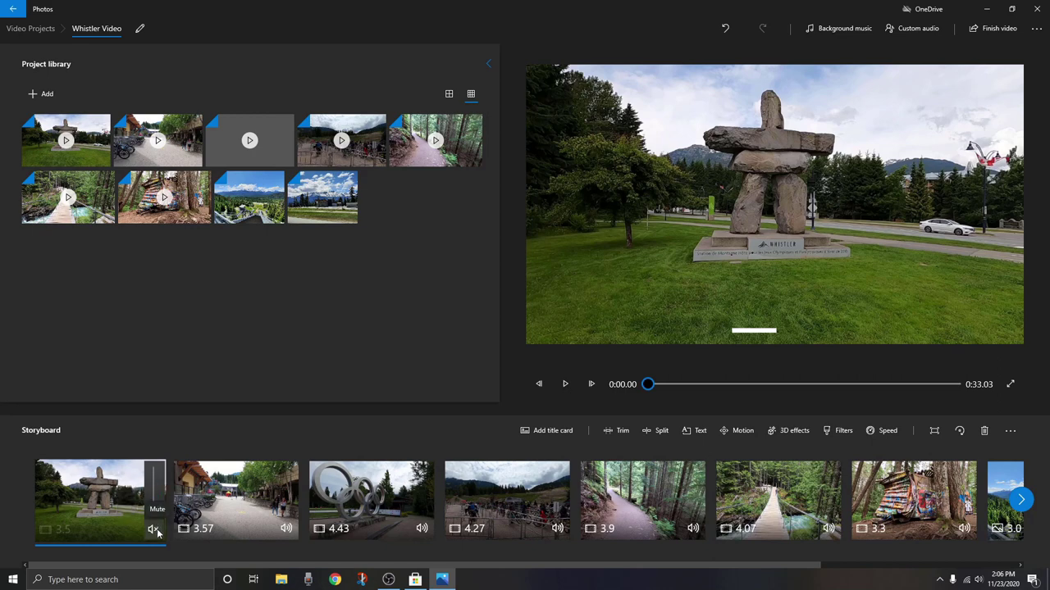
left_click(288, 531)
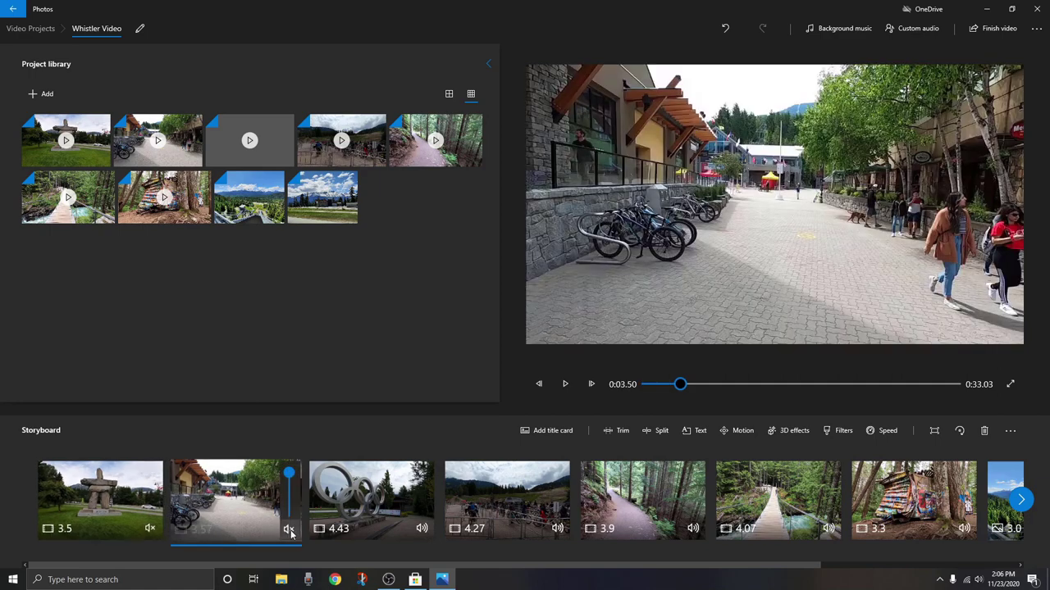
left_click(425, 530)
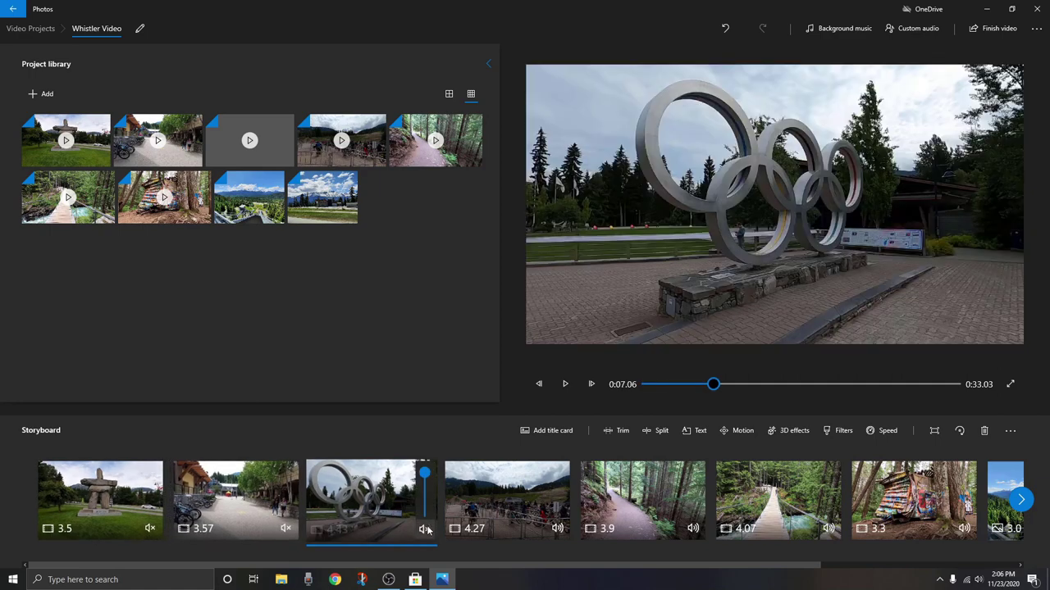
left_click(425, 530)
left_click(558, 530)
left_click(558, 530)
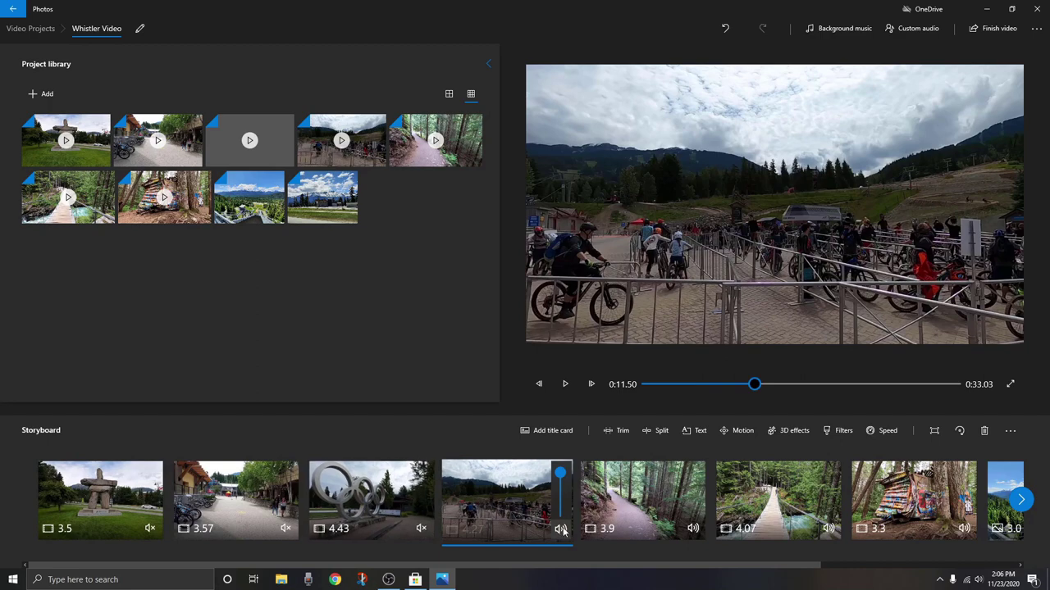
Mute the forest path, suspension bridge and graffiti train wreck clips.
left_click(693, 530)
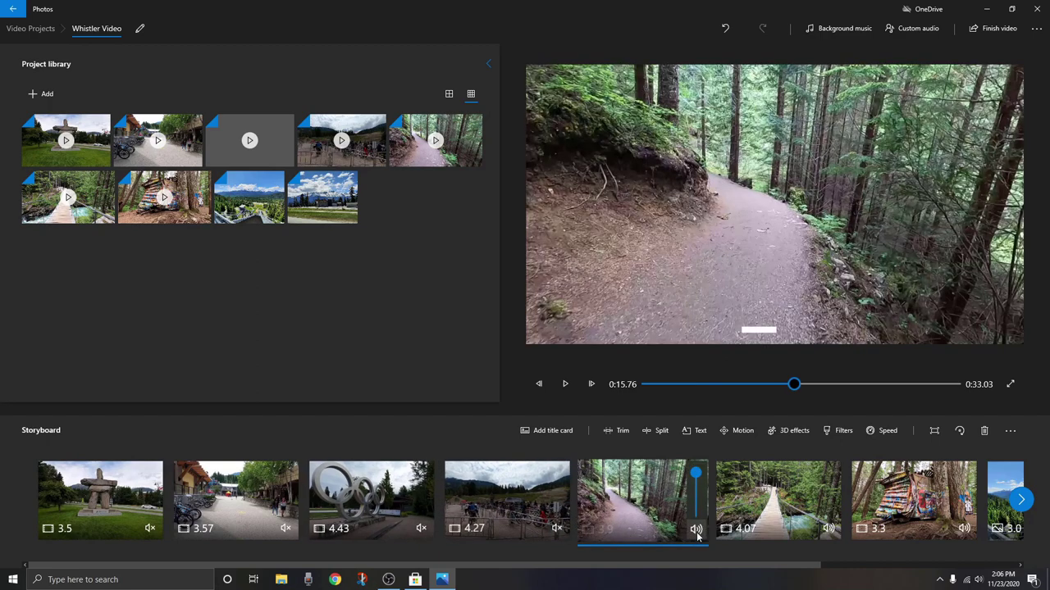
left_click(693, 529)
left_click(828, 530)
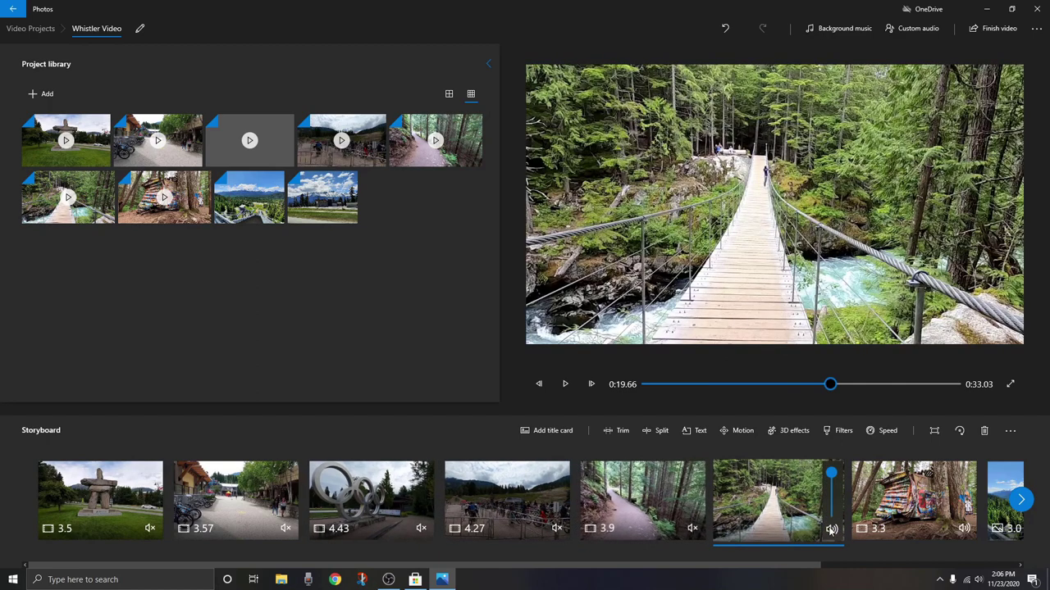
left_click(828, 530)
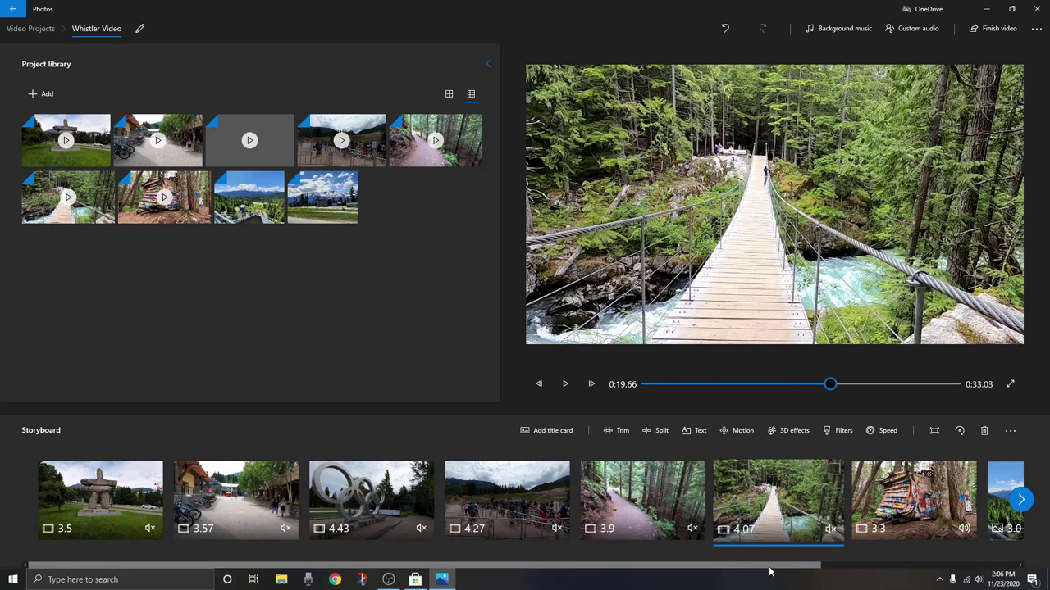
scroll(769, 571, "down", 3)
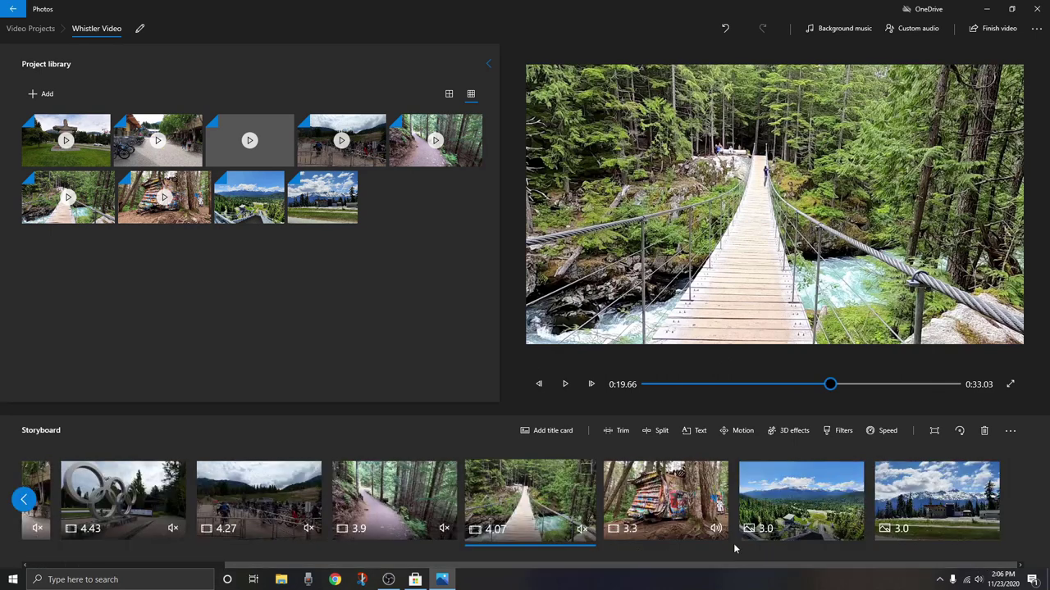
left_click(719, 530)
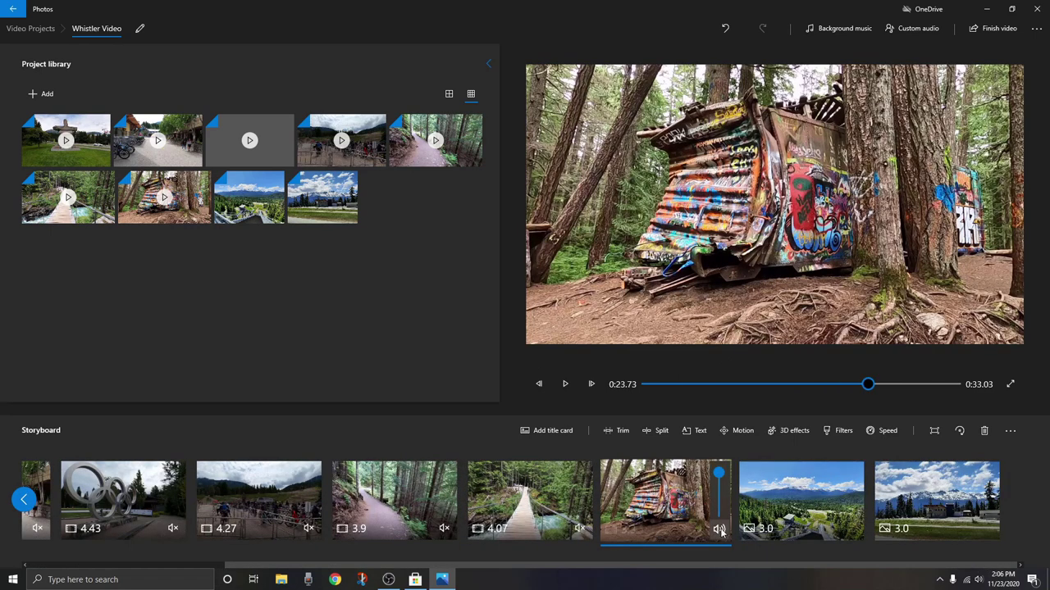
left_click(720, 529)
left_click(721, 567)
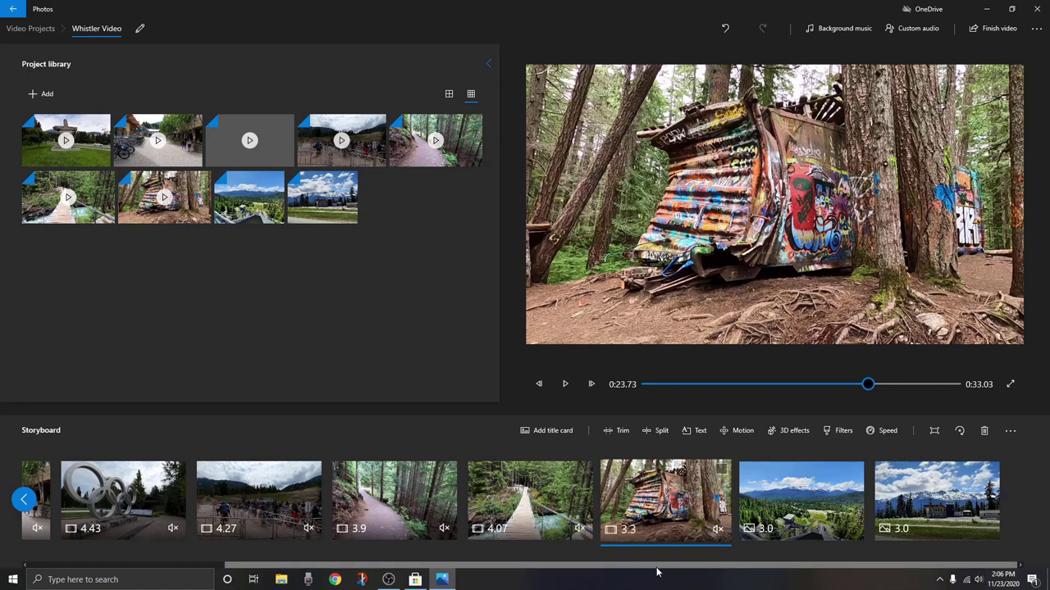
left_click_drag(656, 571, 465, 577)
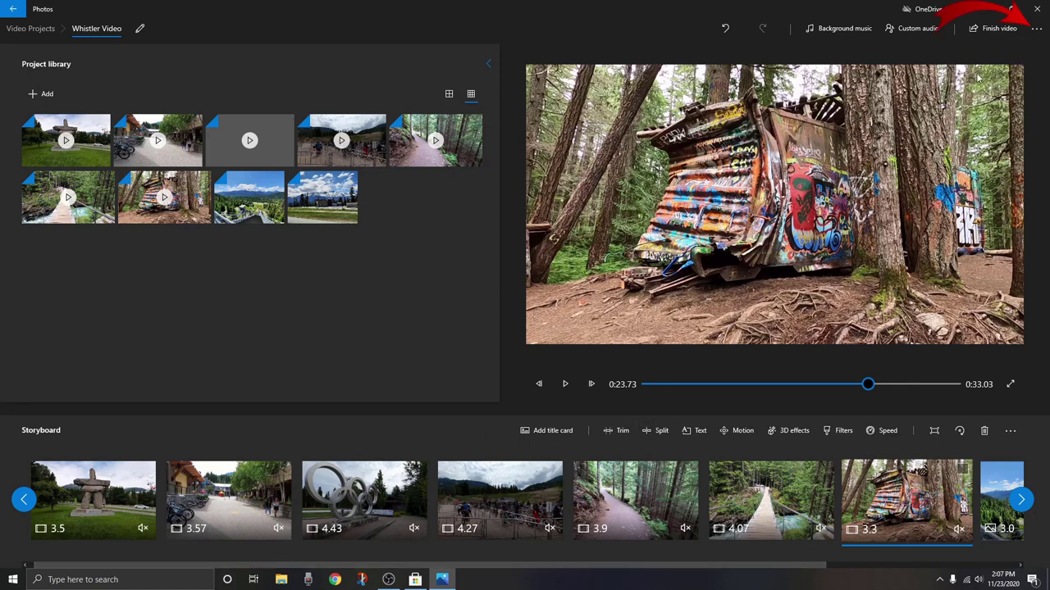
Preview the project themes Adventure, Chilled, Classic, Electric, Joy and Loved.
left_click(1037, 33)
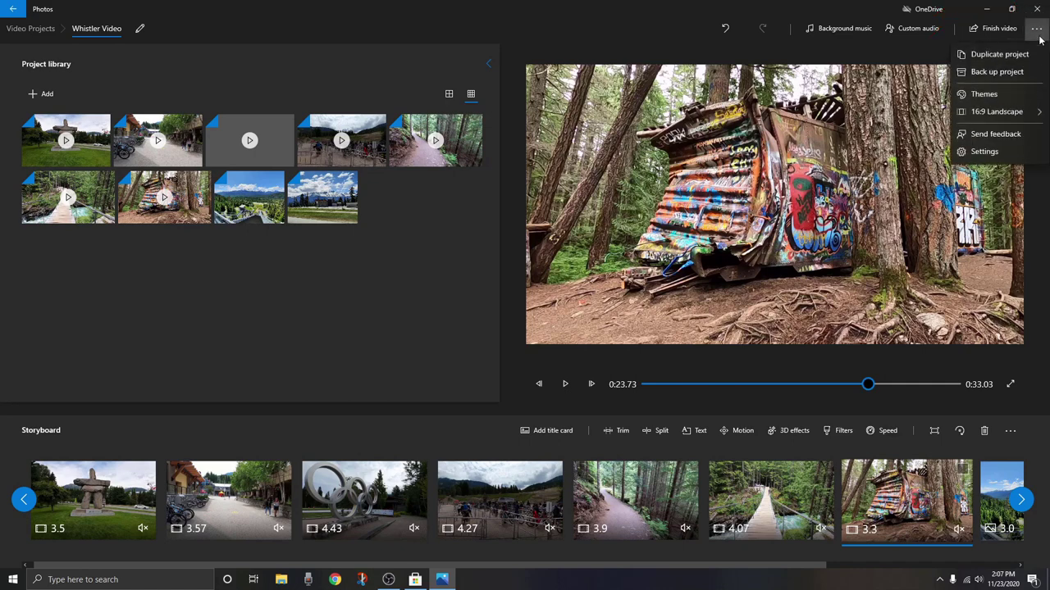
left_click(1020, 100)
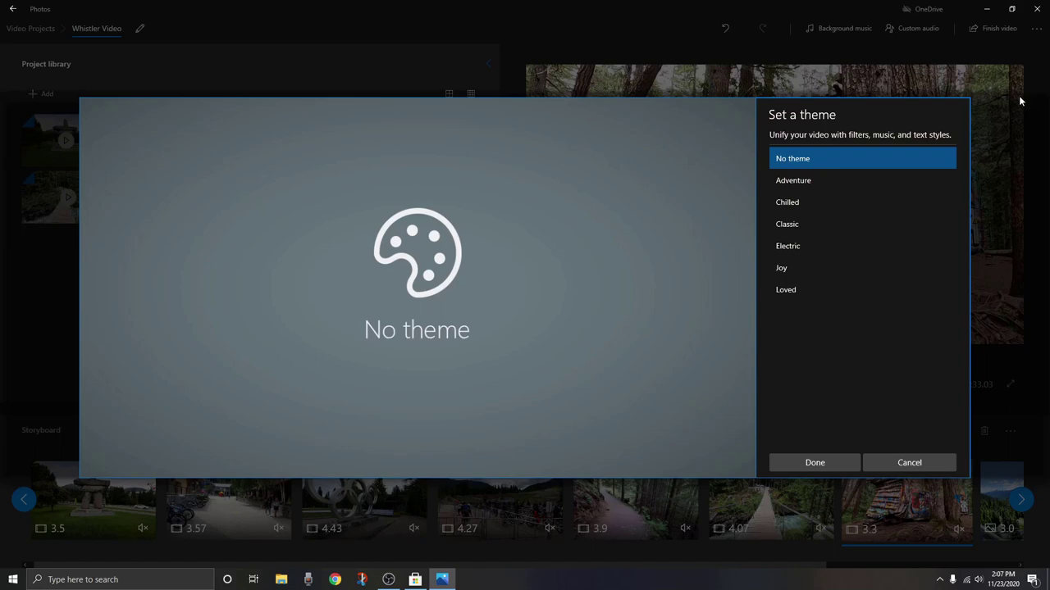
left_click(841, 185)
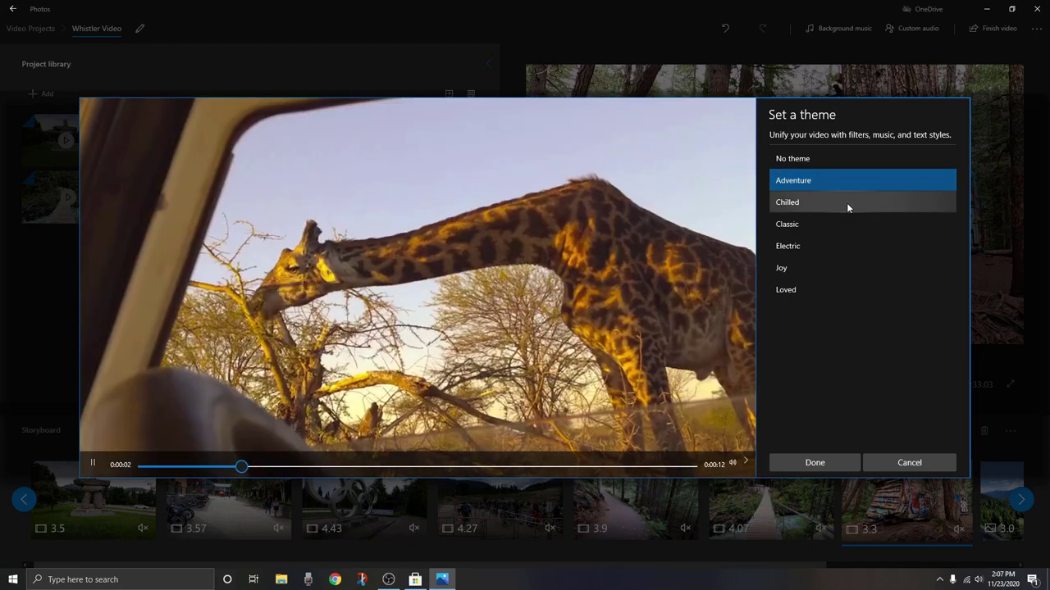
left_click(846, 203)
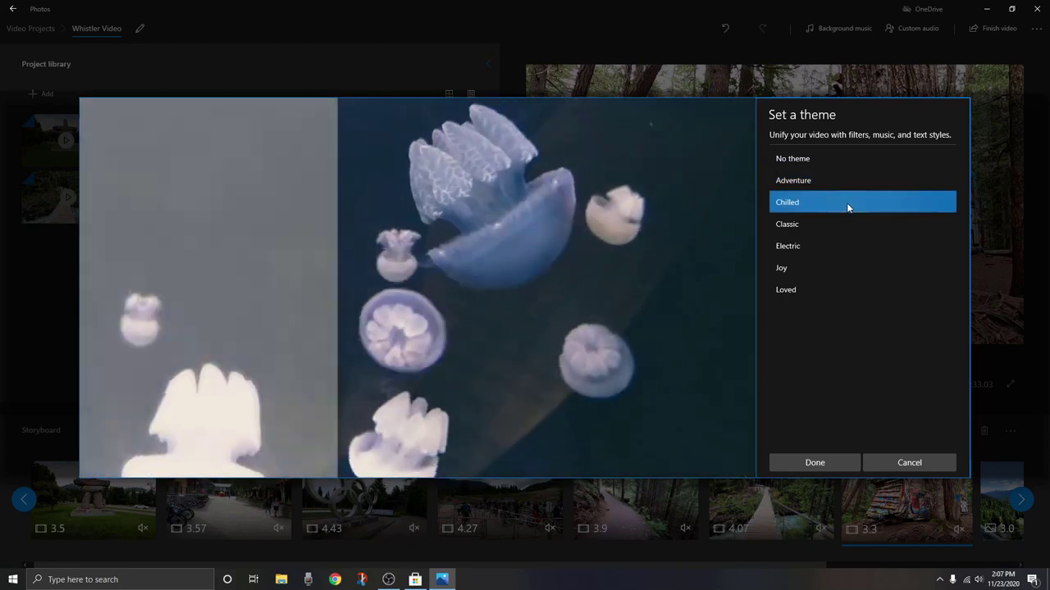
left_click(844, 224)
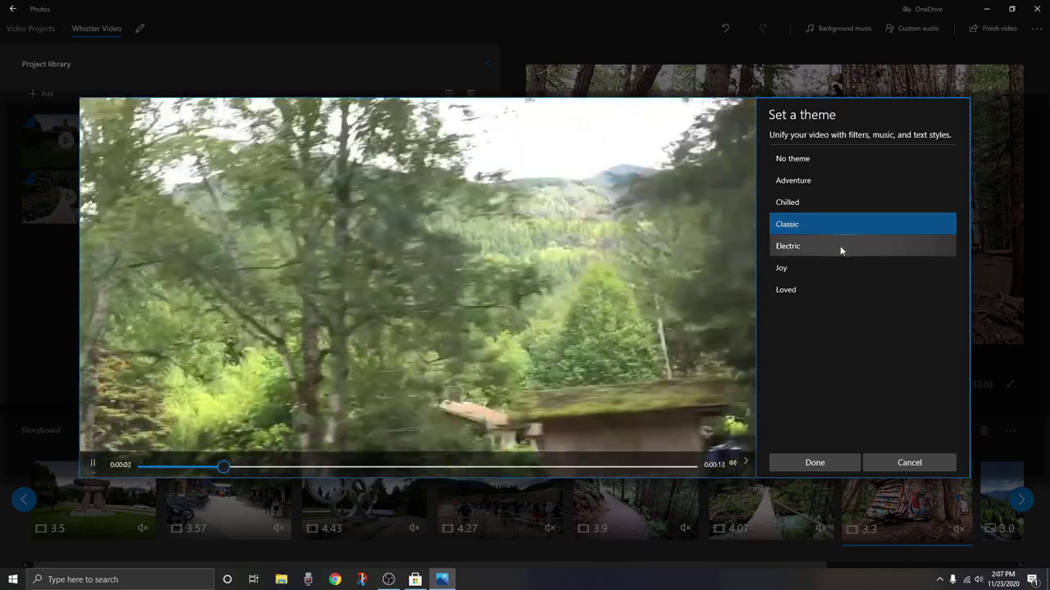
left_click(839, 246)
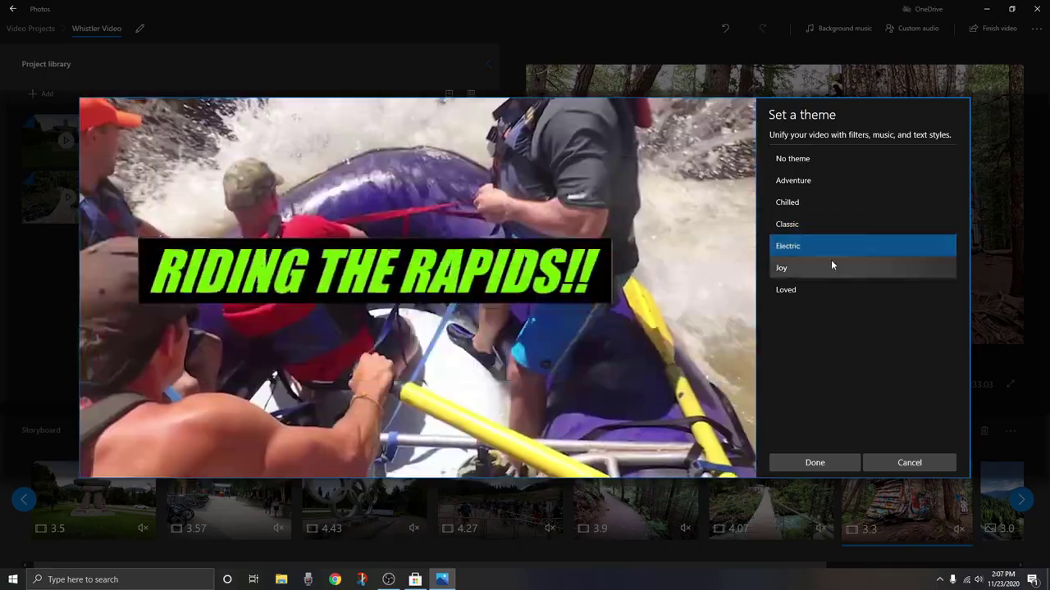
left_click(831, 261)
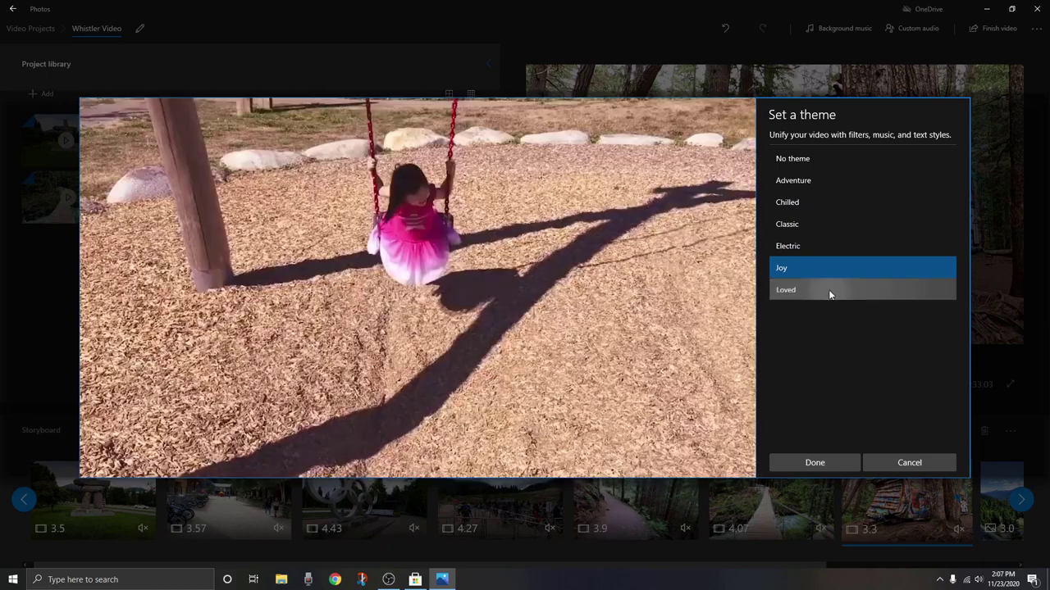
left_click(828, 290)
Apply the Adventure theme, play the video from the start to check it, and undo the theme.
left_click(807, 184)
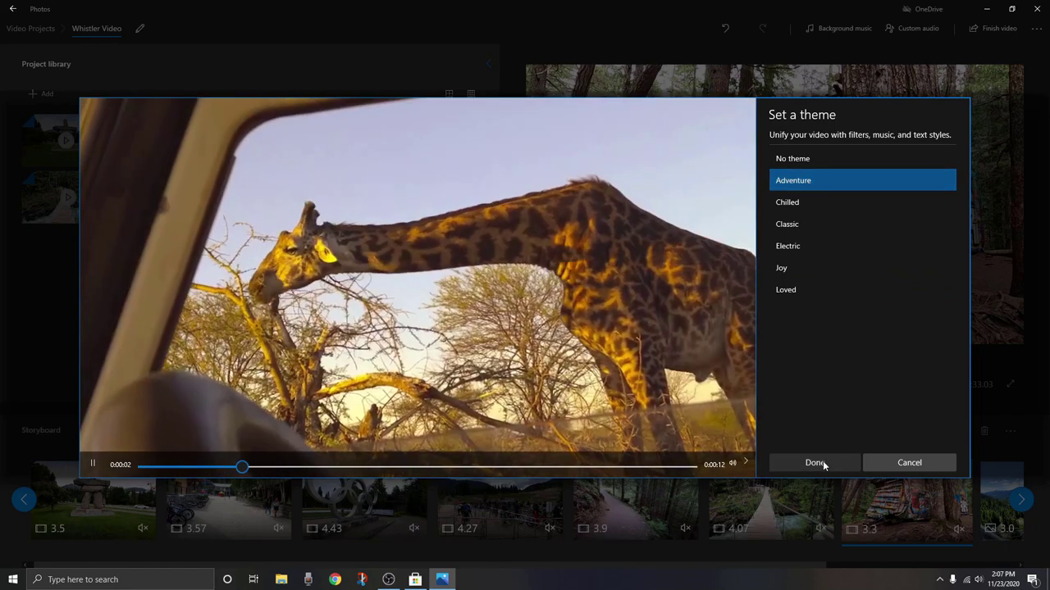
left_click(827, 464)
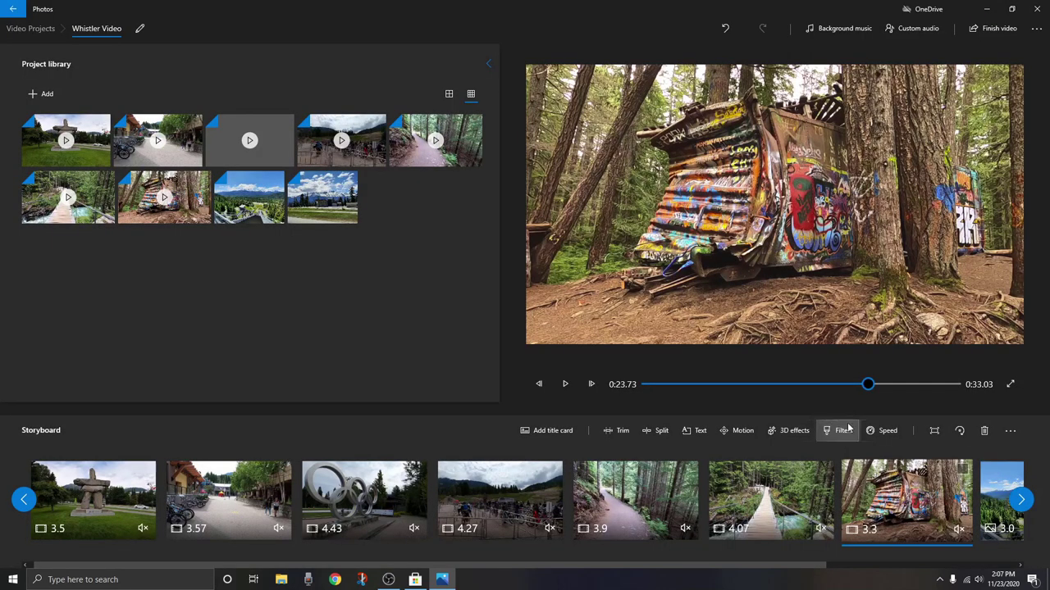
left_click_drag(867, 386, 647, 394)
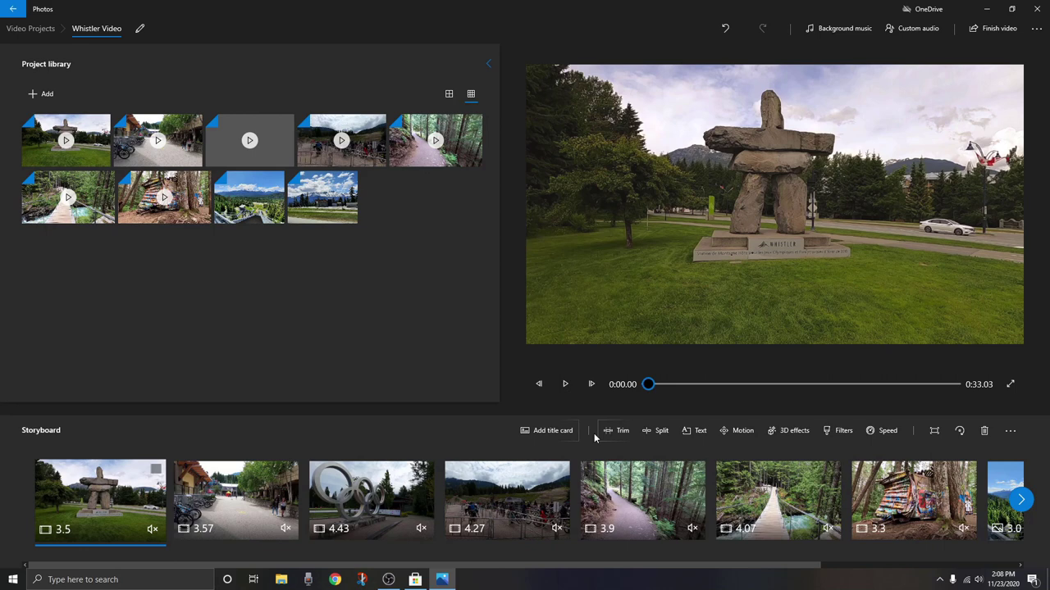
left_click(565, 383)
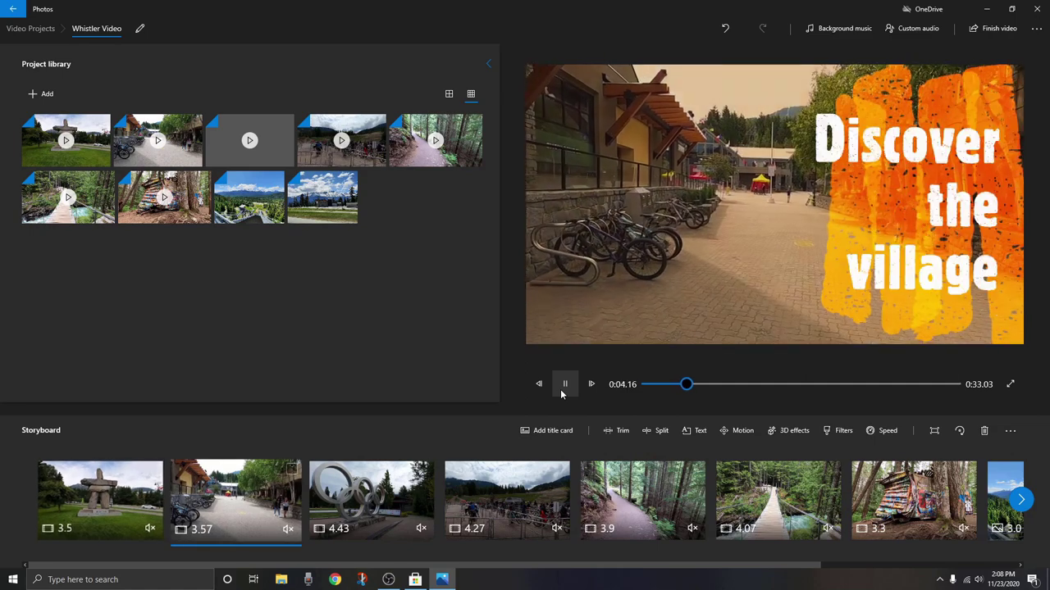
left_click(562, 393)
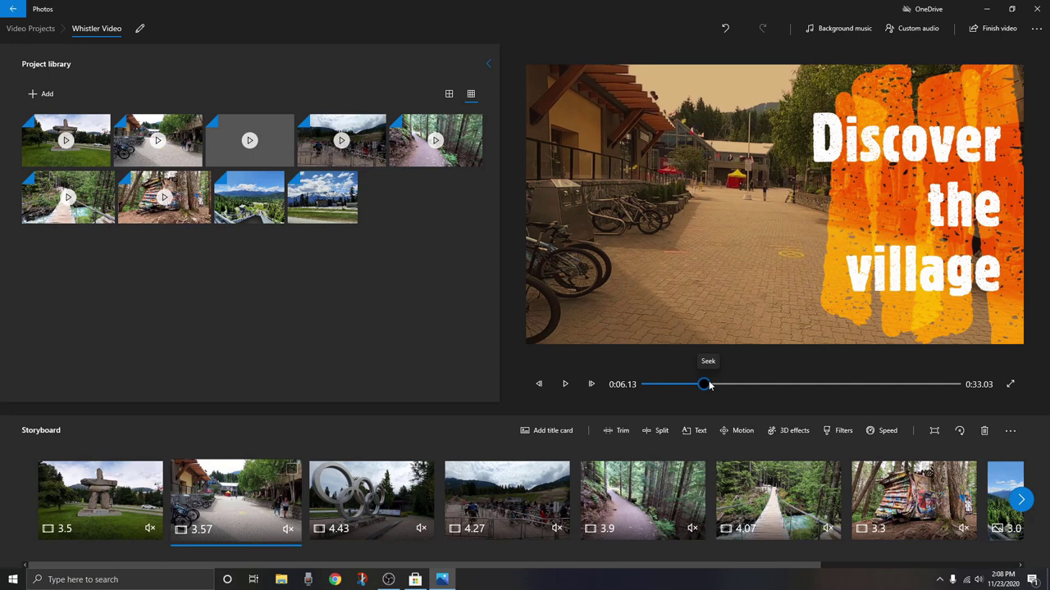
left_click(737, 37)
left_click_drag(867, 384, 651, 395)
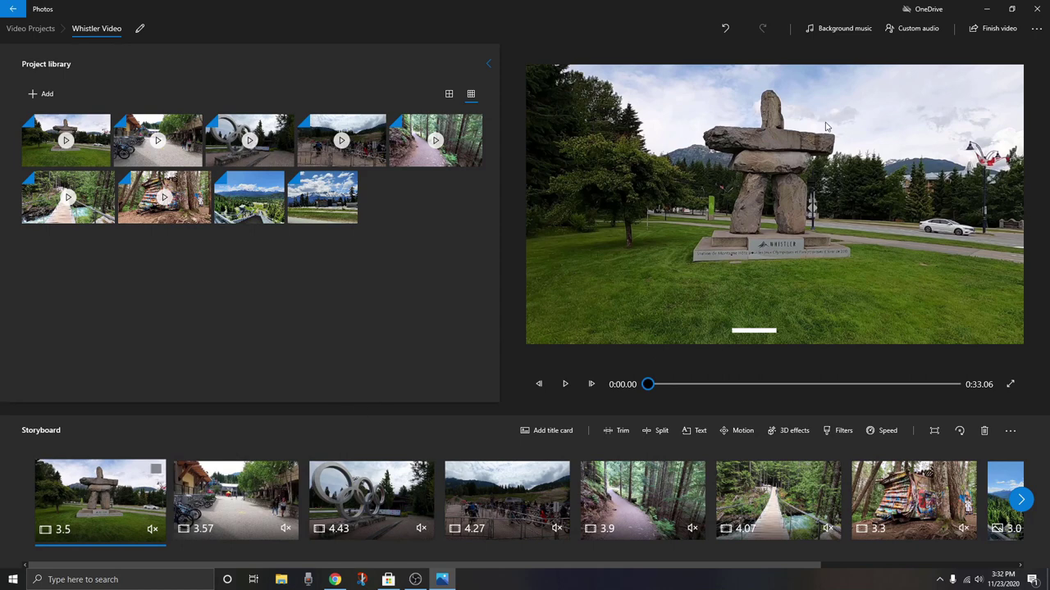
Listen to the background tracks Amplified, Anodized, Arcade Party and Block Party, and select Blossoming.
left_click(845, 31)
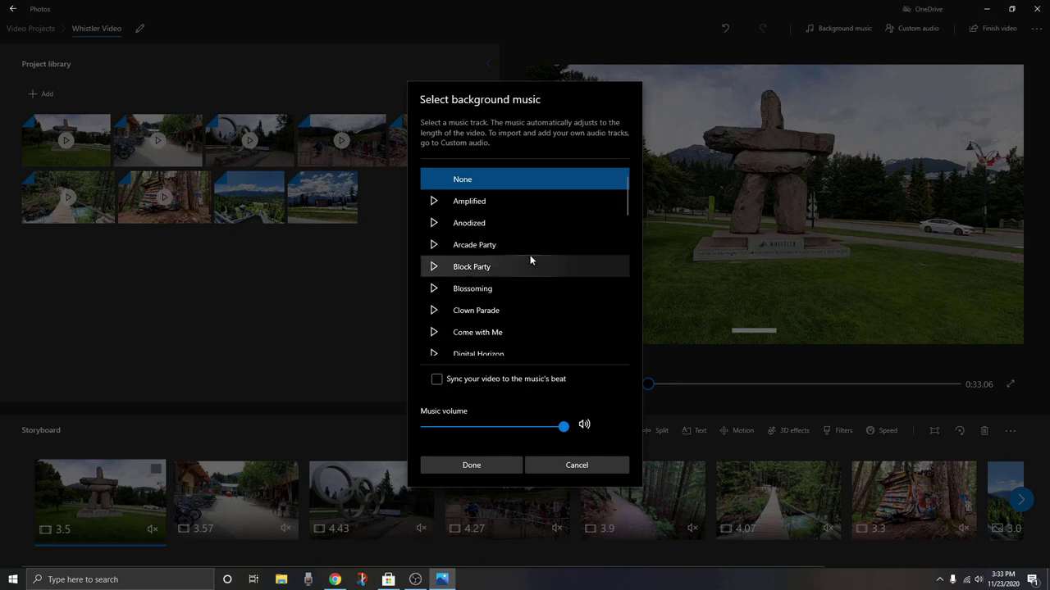
left_click(433, 202)
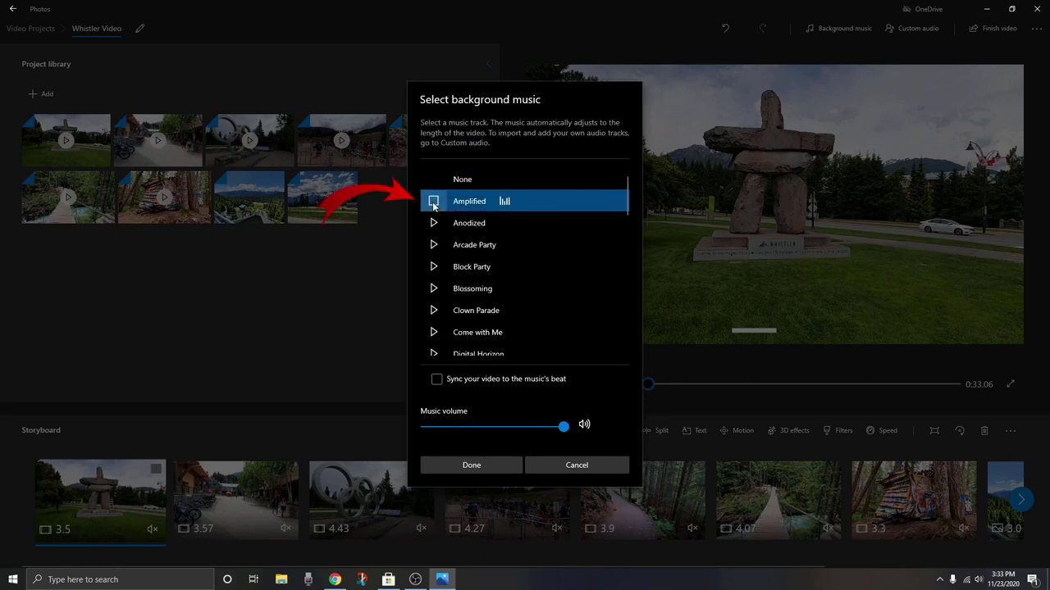
left_click(435, 225)
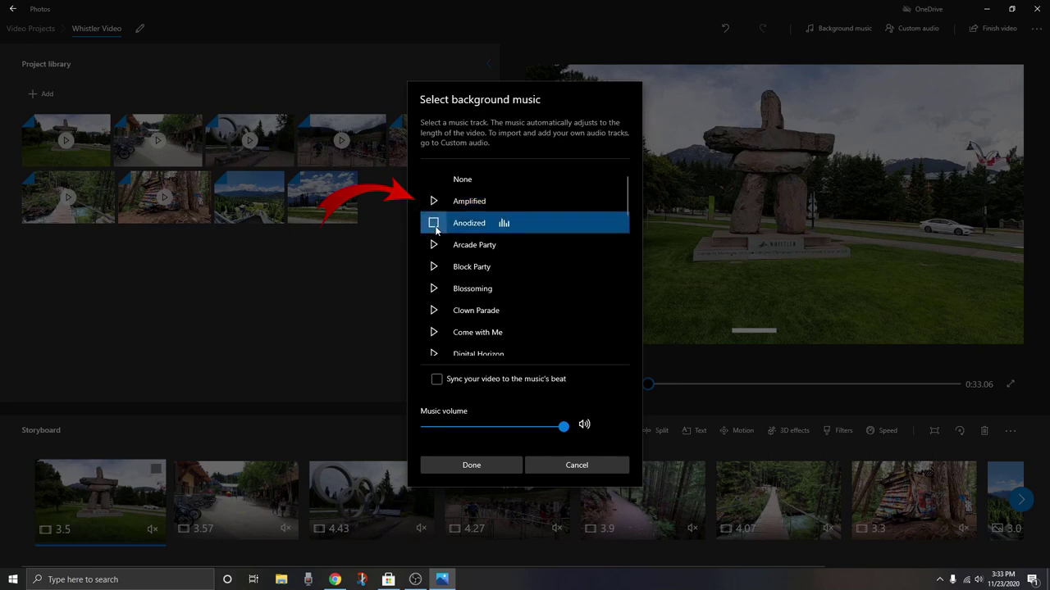
left_click(435, 247)
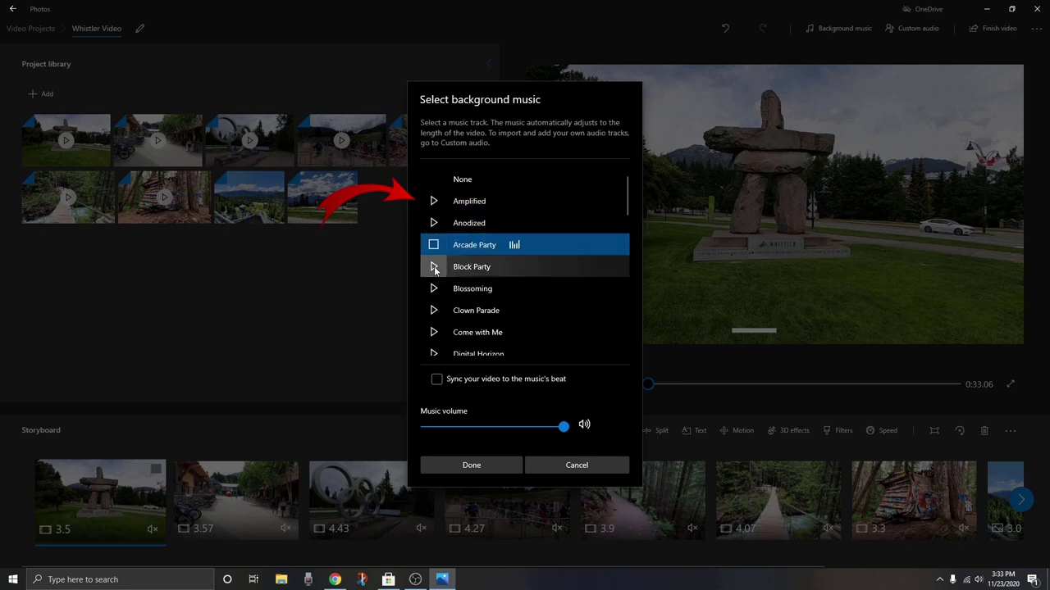
left_click(434, 269)
left_click(435, 291)
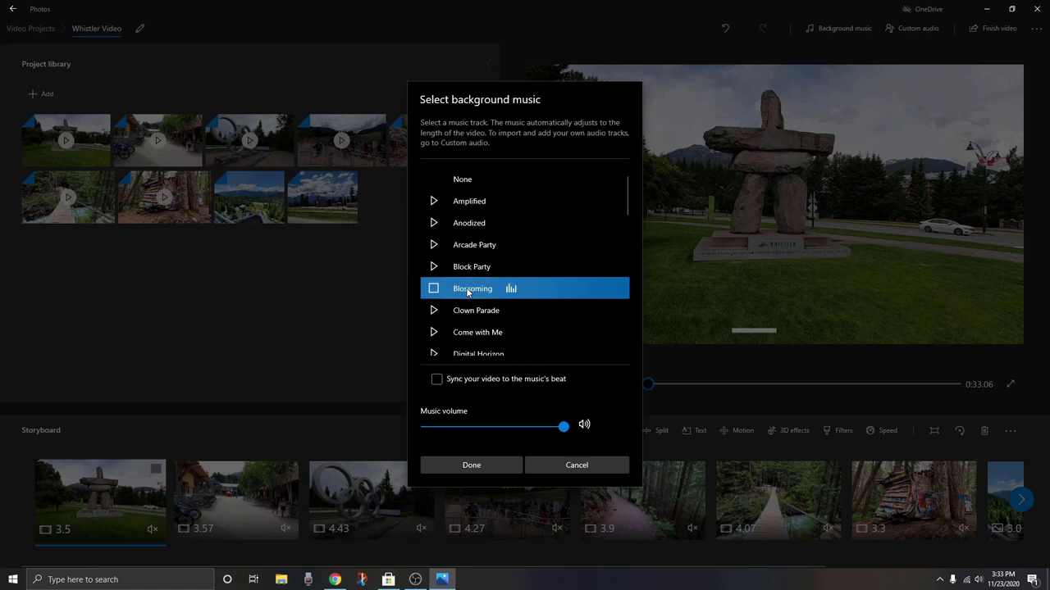
Lower the music volume slightly, sync the video to the music's beat, and apply the background music.
left_click_drag(563, 428, 537, 431)
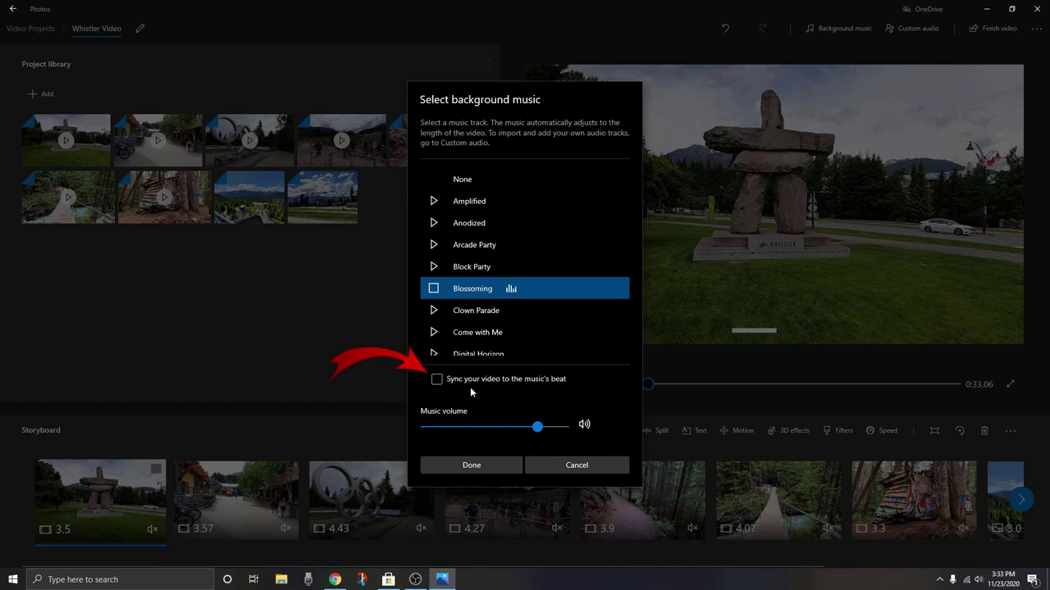
left_click(438, 379)
left_click(472, 465)
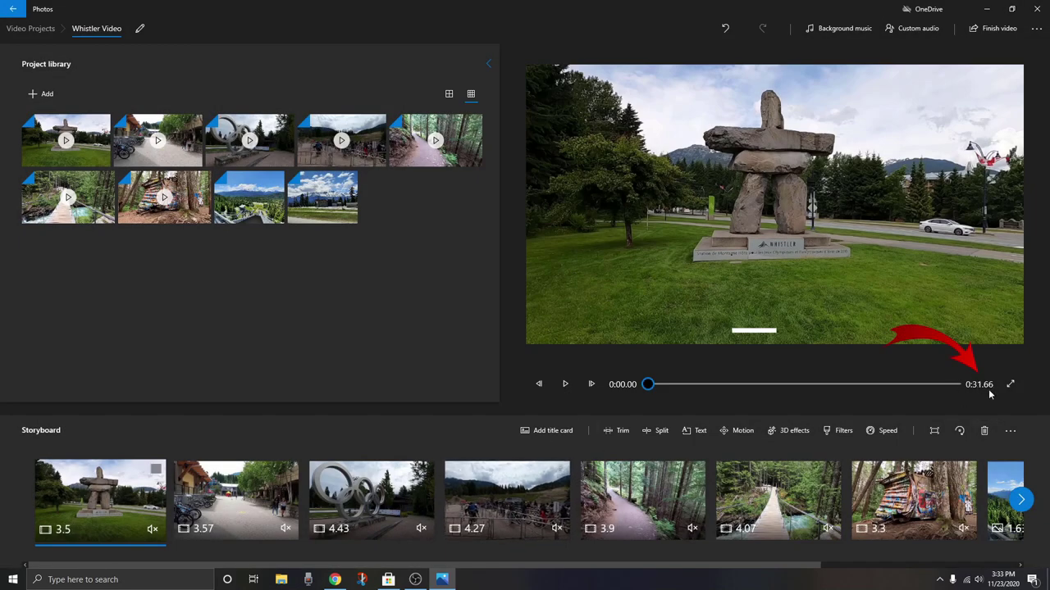
Play the opening clips with the background music, and undo the added music and beat sync.
left_click(566, 386)
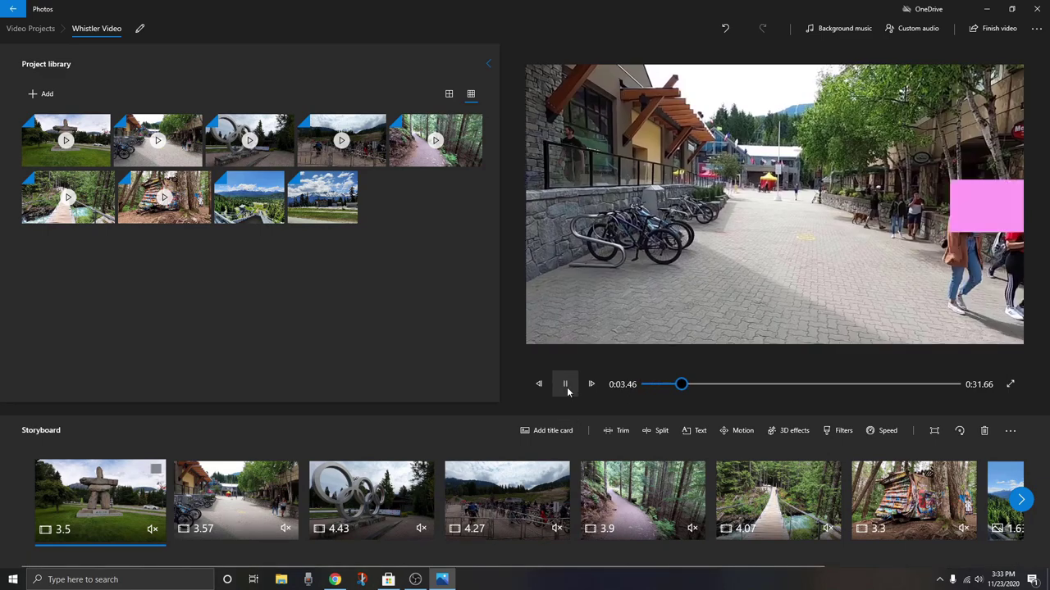
left_click(567, 392)
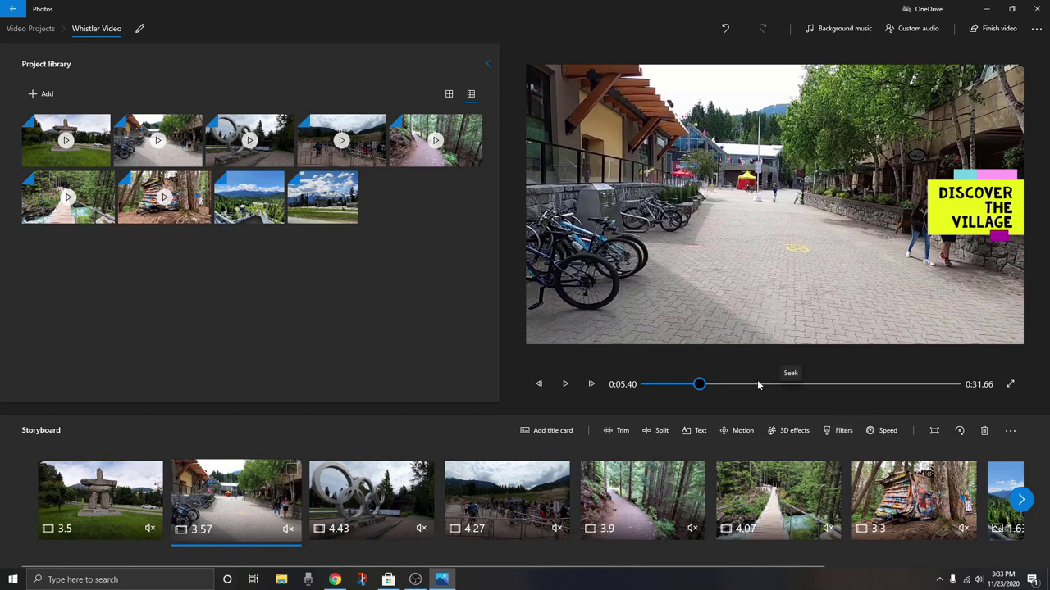
left_click(725, 29)
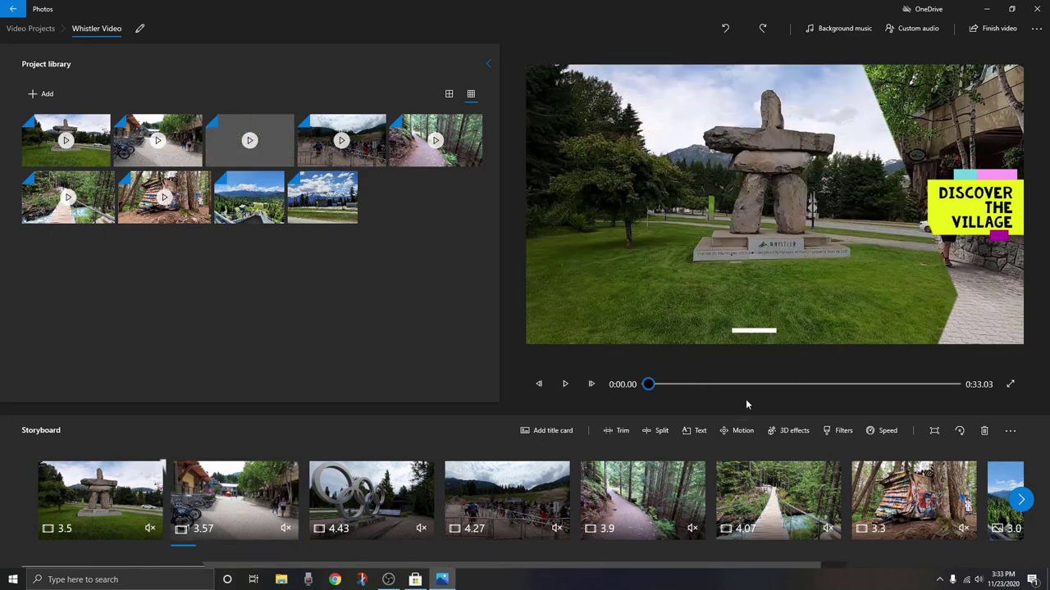
Add the Dance 4x - TrackTribe file from the desktop's Whistler folder as custom audio spanning the whole video.
left_click(922, 33)
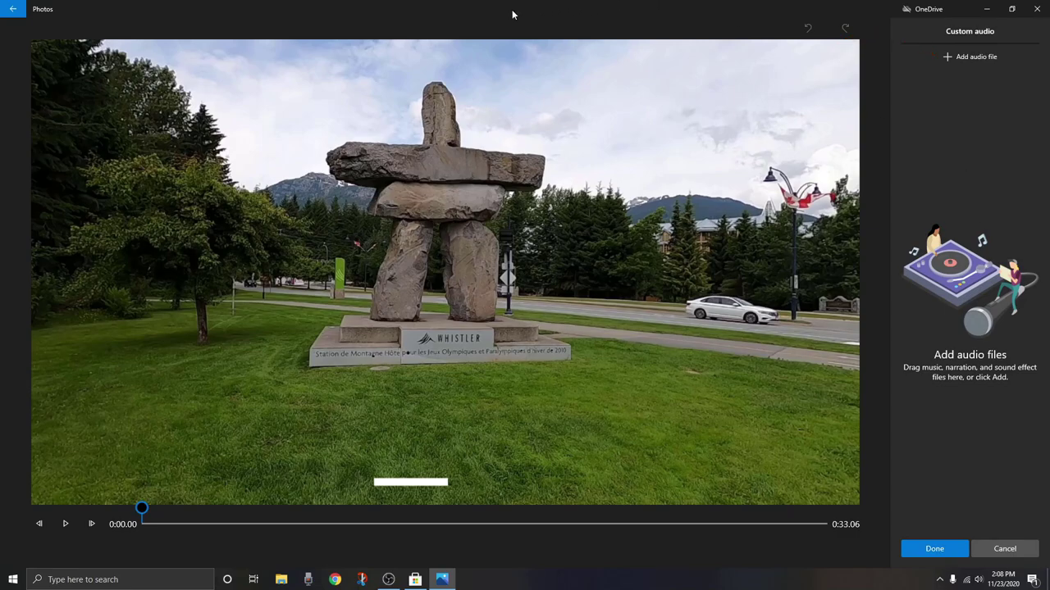
left_click_drag(511, 14, 569, 38)
double_click(20, 18)
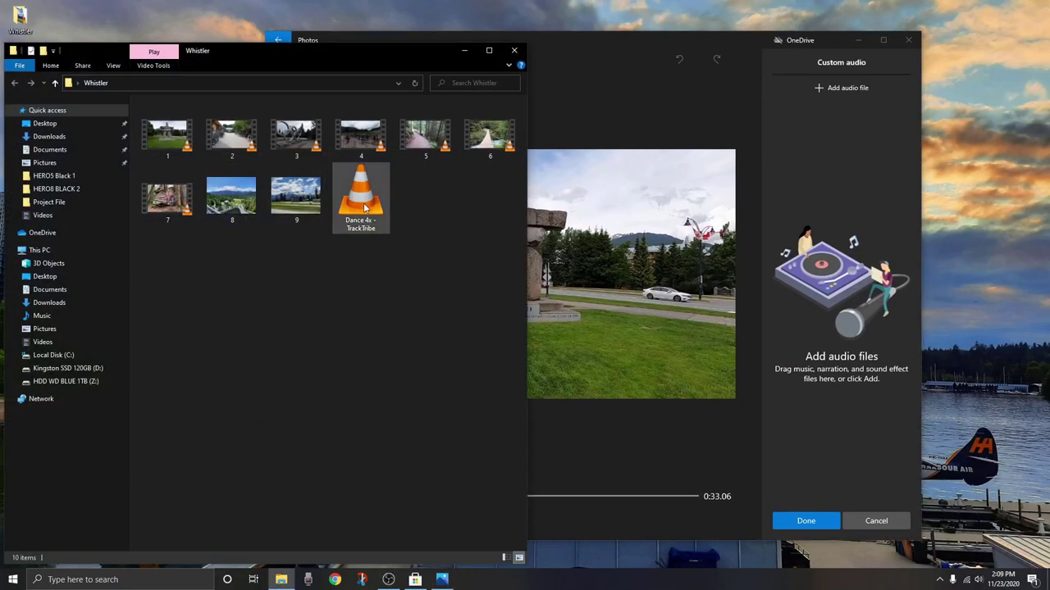
left_click_drag(365, 209, 842, 234)
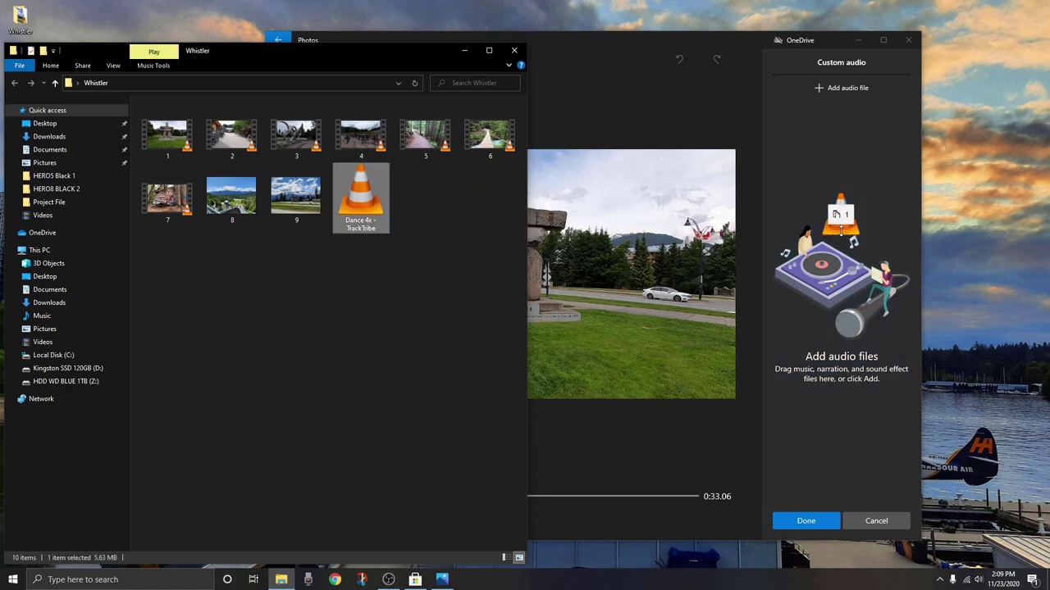
left_click(514, 50)
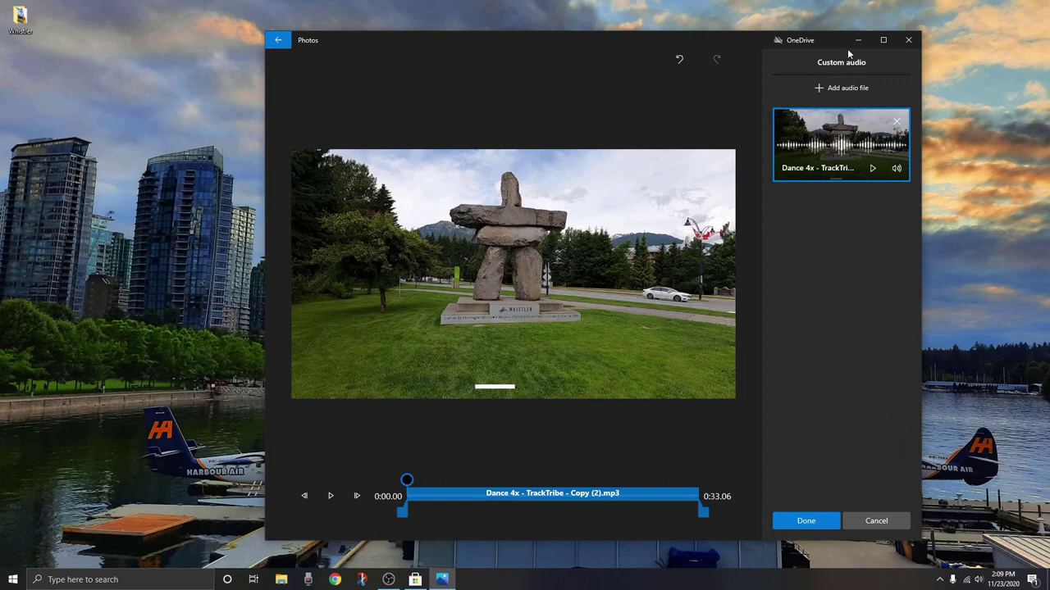
left_click(883, 40)
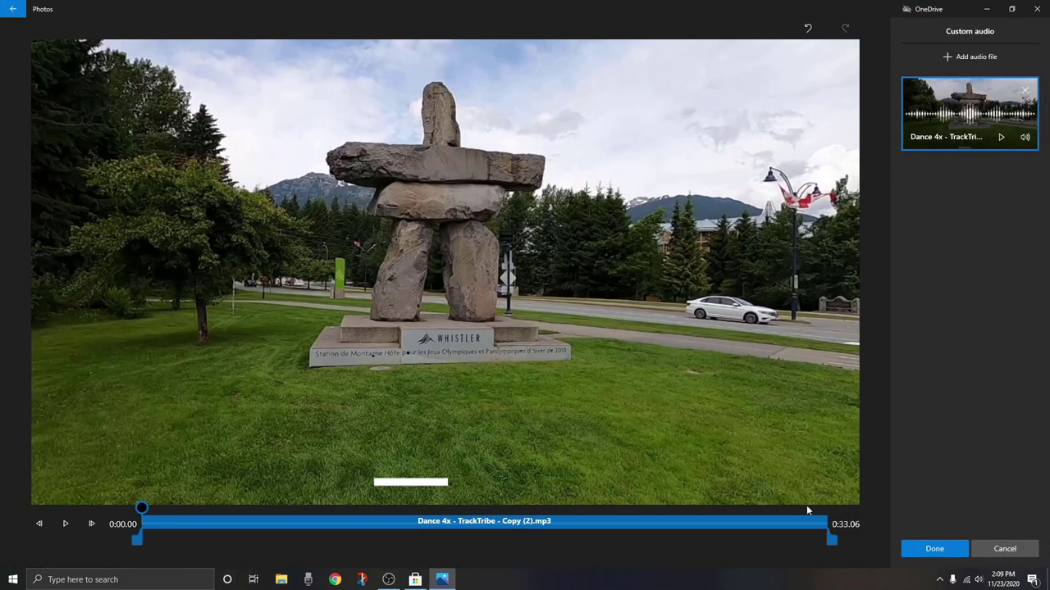
mouse_move(143, 542)
left_mouse_down()
mouse_move(715, 543)
mouse_move(135, 533)
left_mouse_up()
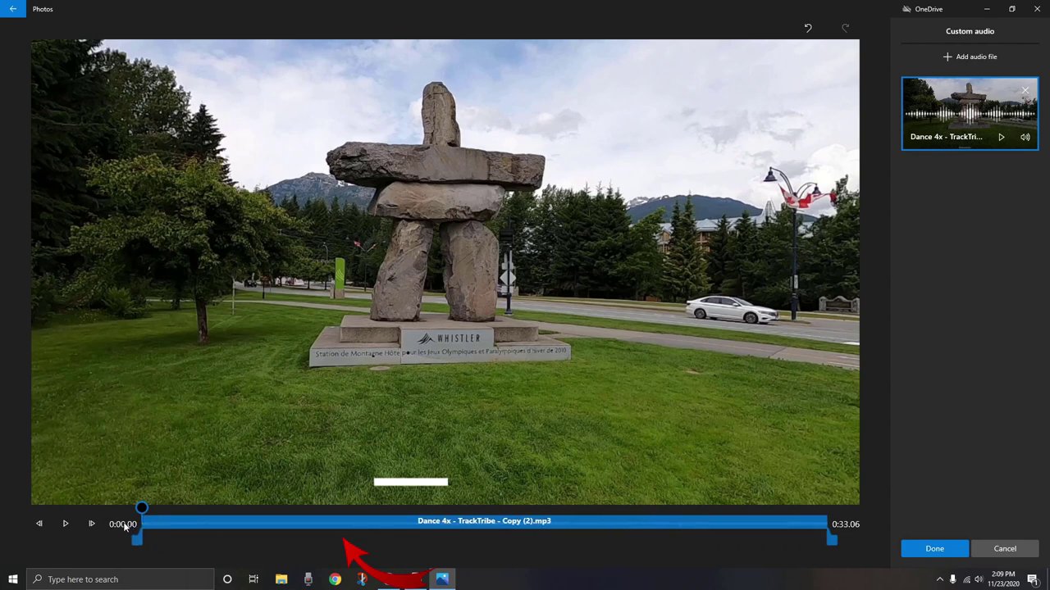
mouse_move(833, 539)
left_mouse_down()
mouse_move(516, 534)
mouse_move(893, 538)
left_mouse_up()
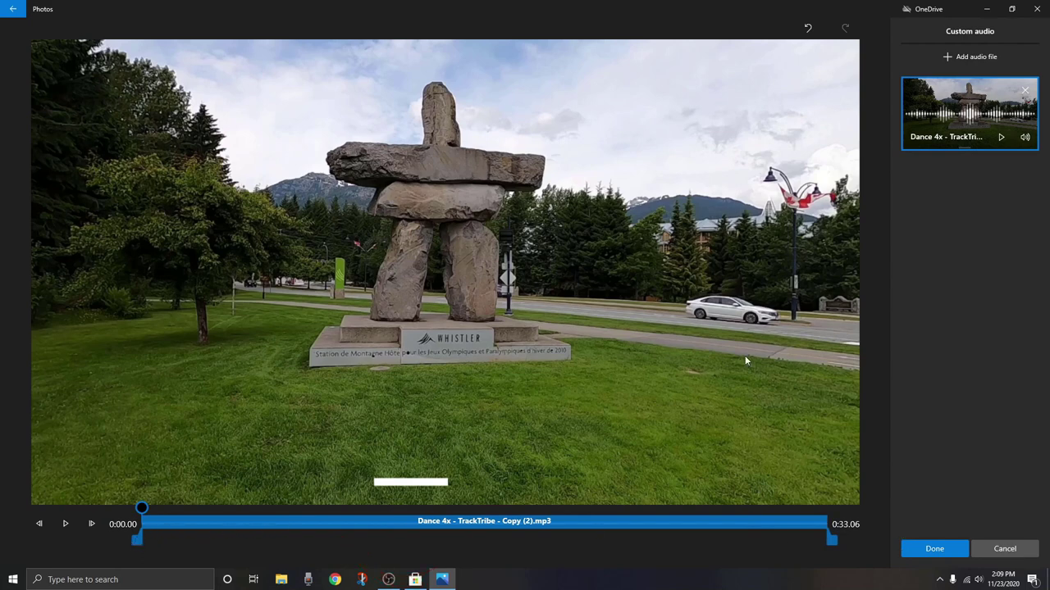
Lower the custom track's volume to 72, turn on fade in and fade out, and apply the audio.
left_click(1026, 138)
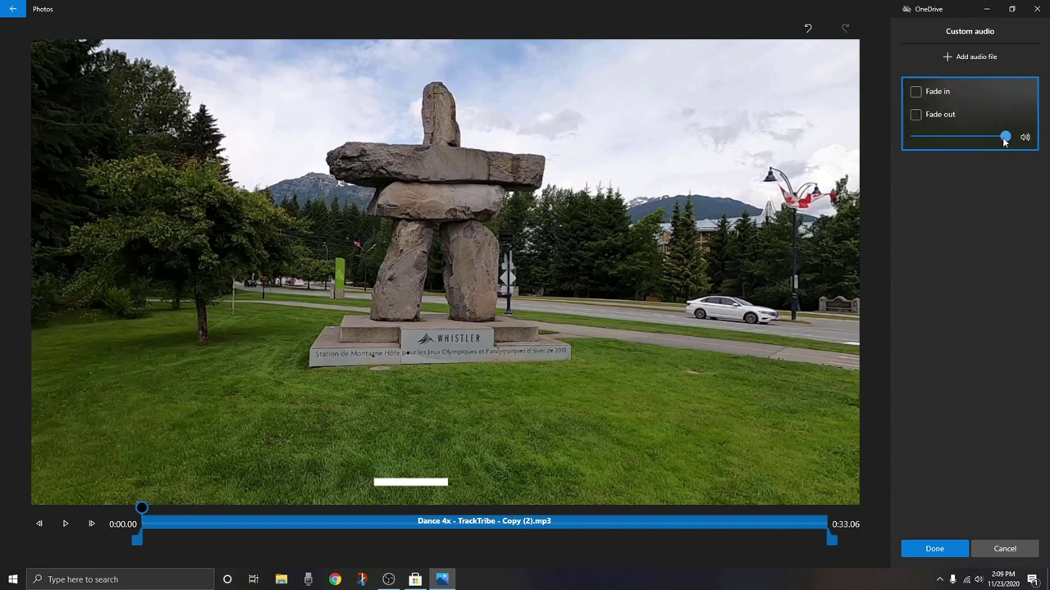
mouse_move(1005, 141)
left_mouse_down()
mouse_move(936, 142)
mouse_move(975, 147)
left_mouse_up()
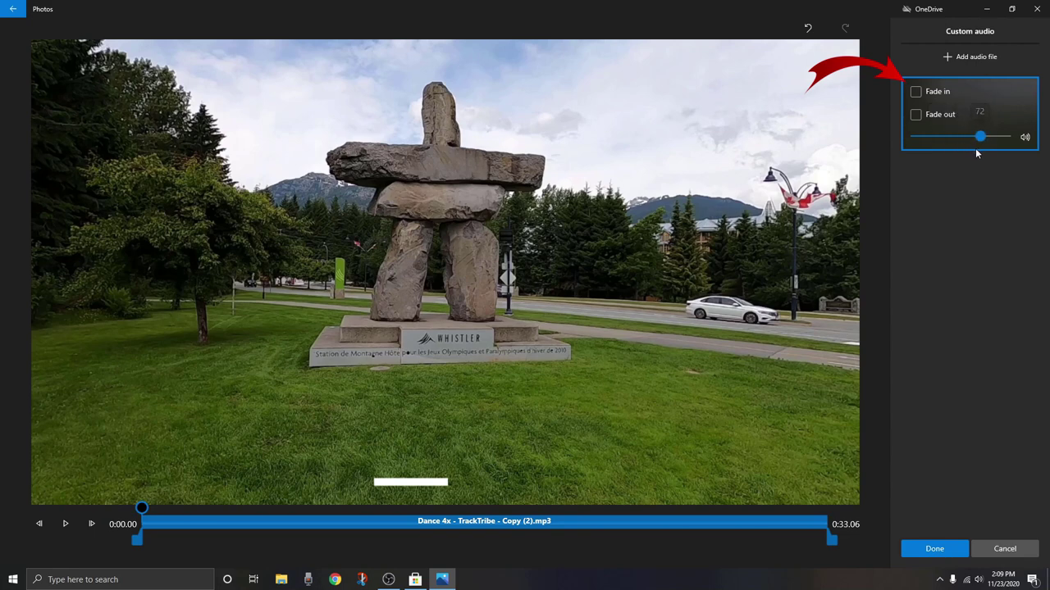
left_click(916, 92)
left_click(916, 115)
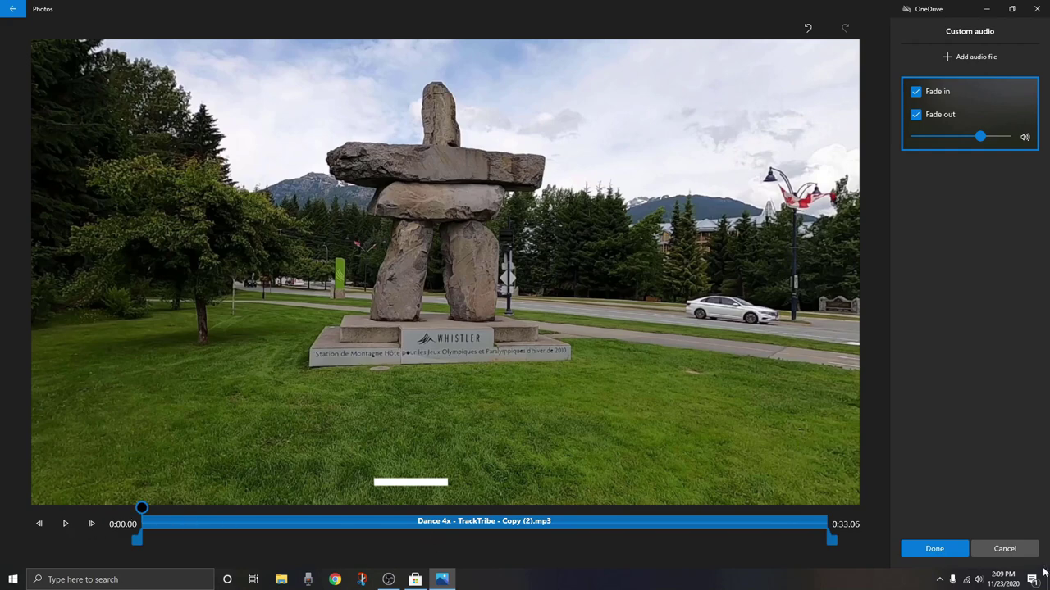
left_click(935, 549)
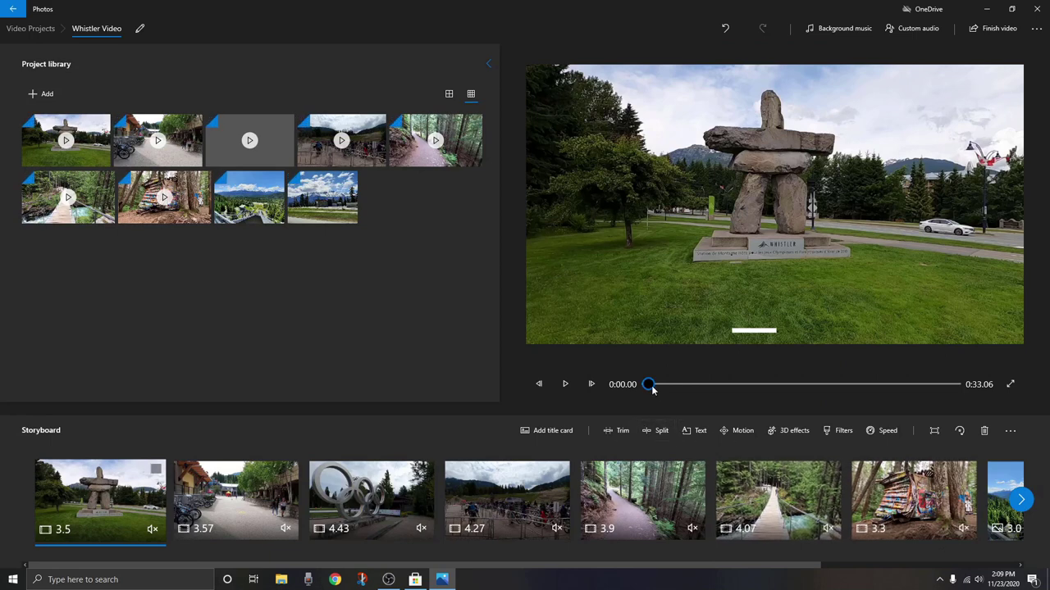
Play the opening clips and the last seconds to check the custom audio's fades, and scrub to the village clip.
left_click(566, 385)
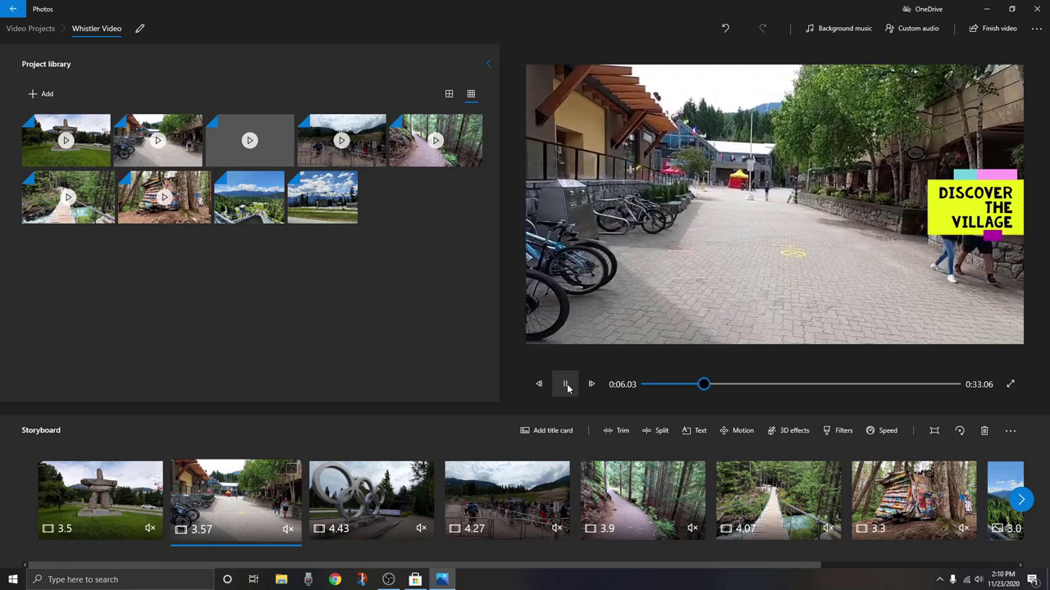
left_click(566, 384)
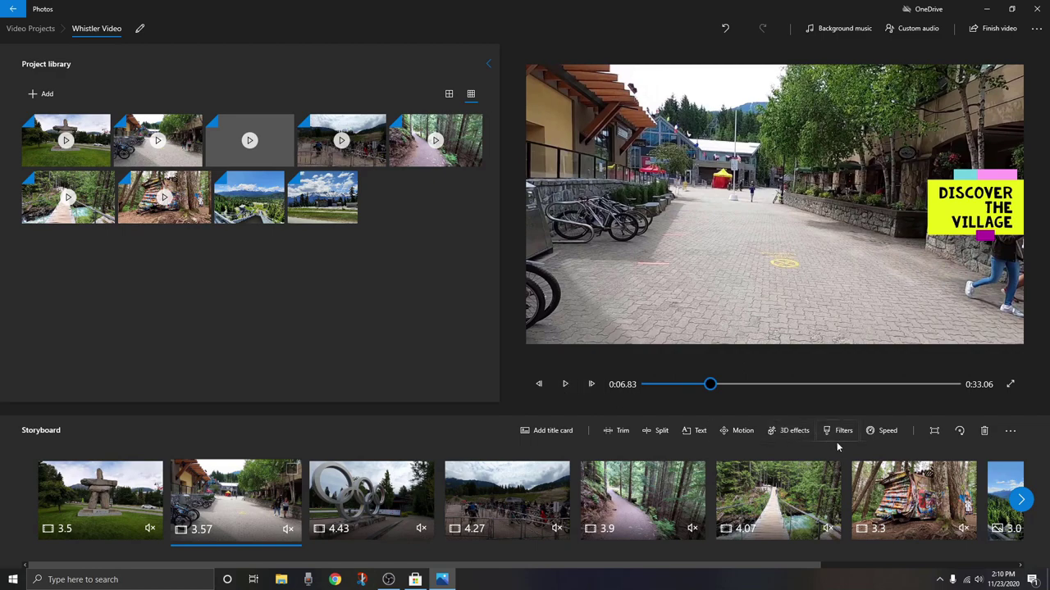
left_click_drag(710, 384, 935, 384)
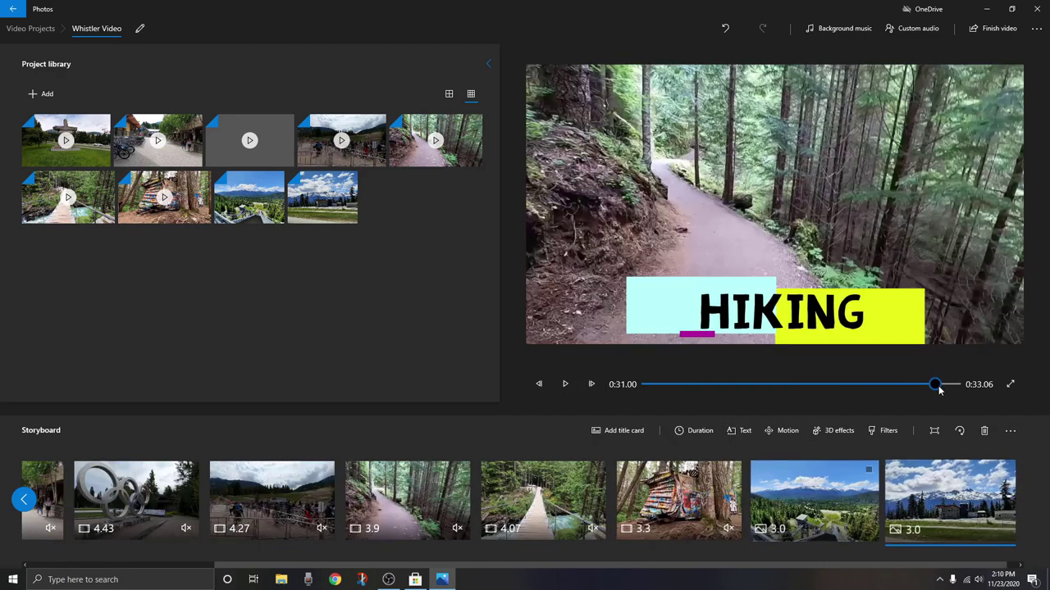
left_click(566, 385)
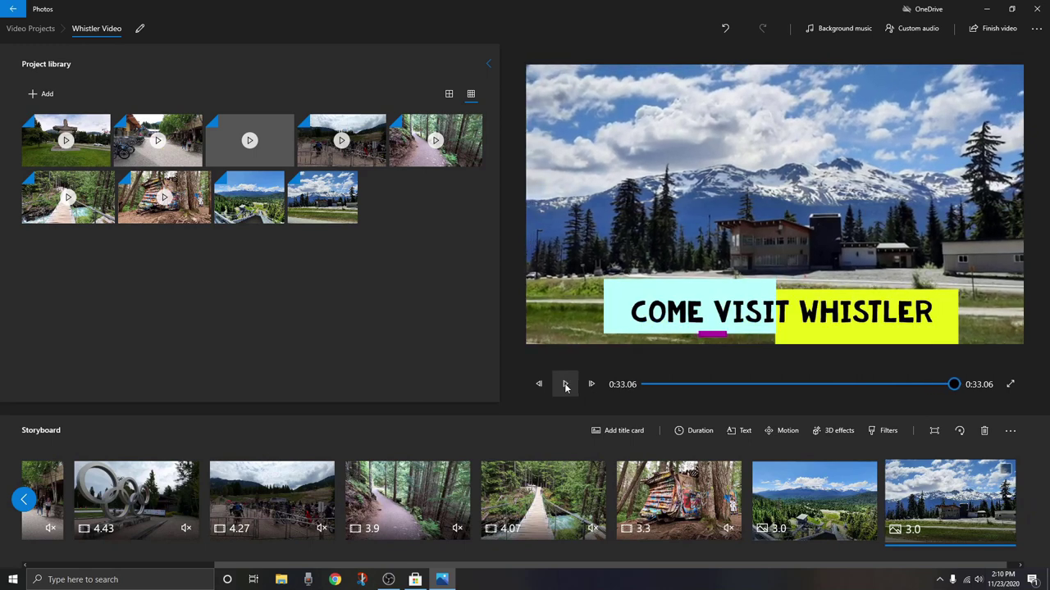
left_click(566, 384)
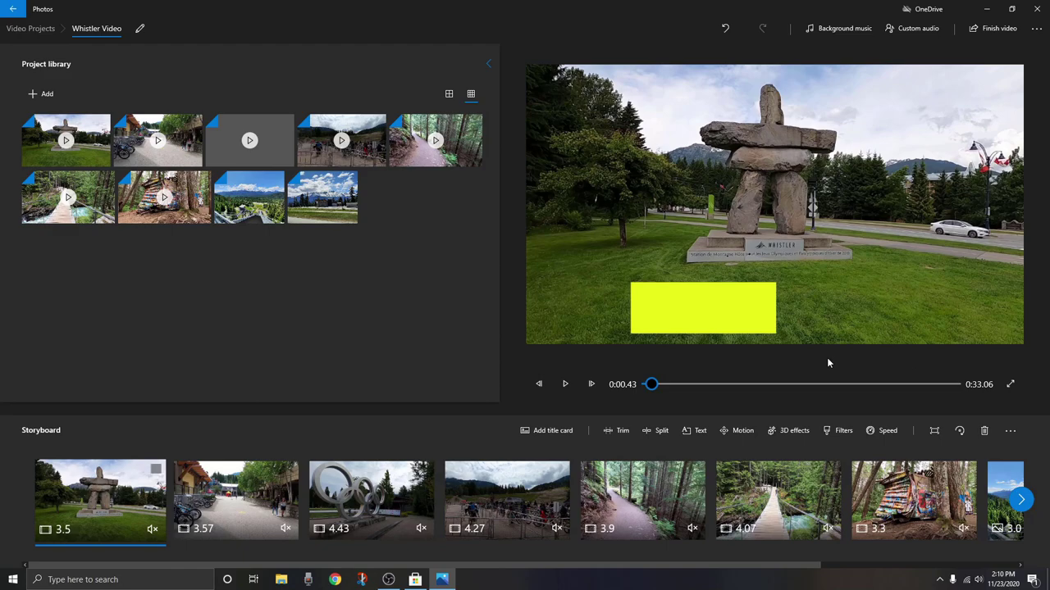
left_click_drag(650, 385, 716, 400)
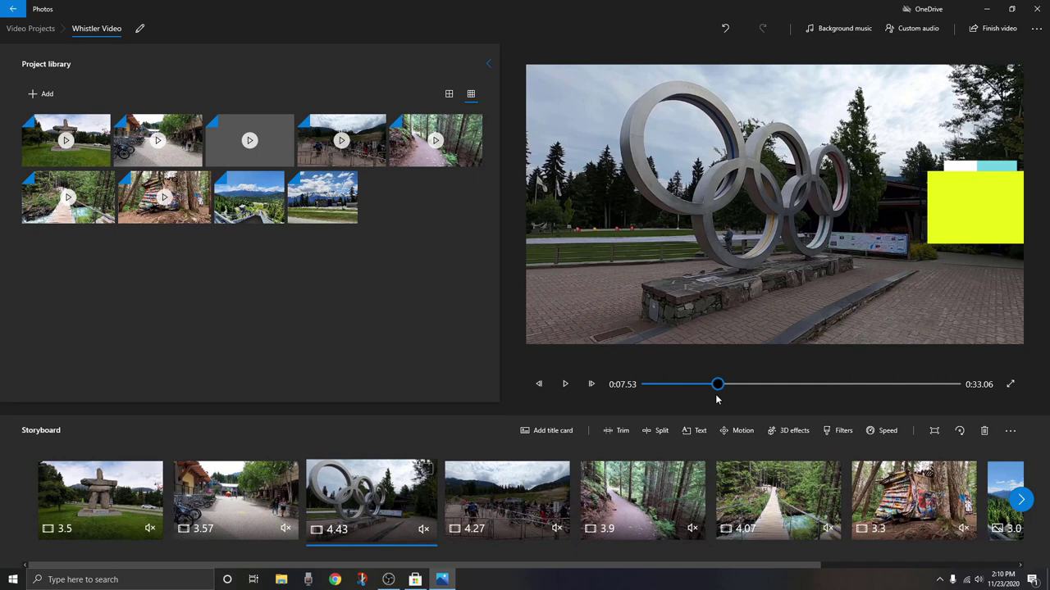
left_click_drag(712, 396, 707, 395)
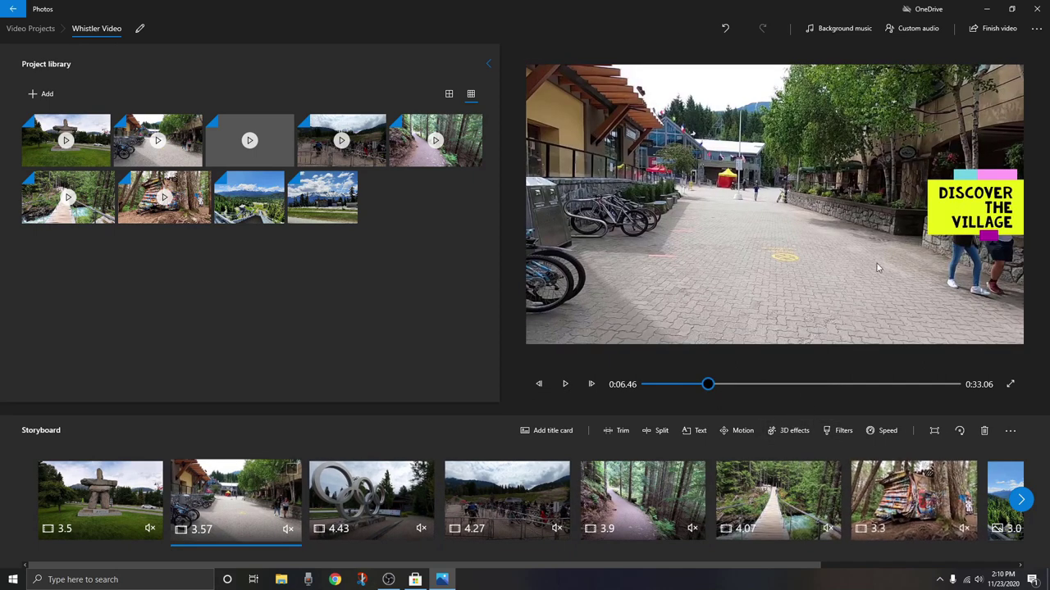
Export the finished video in High 1080p quality to the Desktop under the name Whistler Video.
left_click(993, 33)
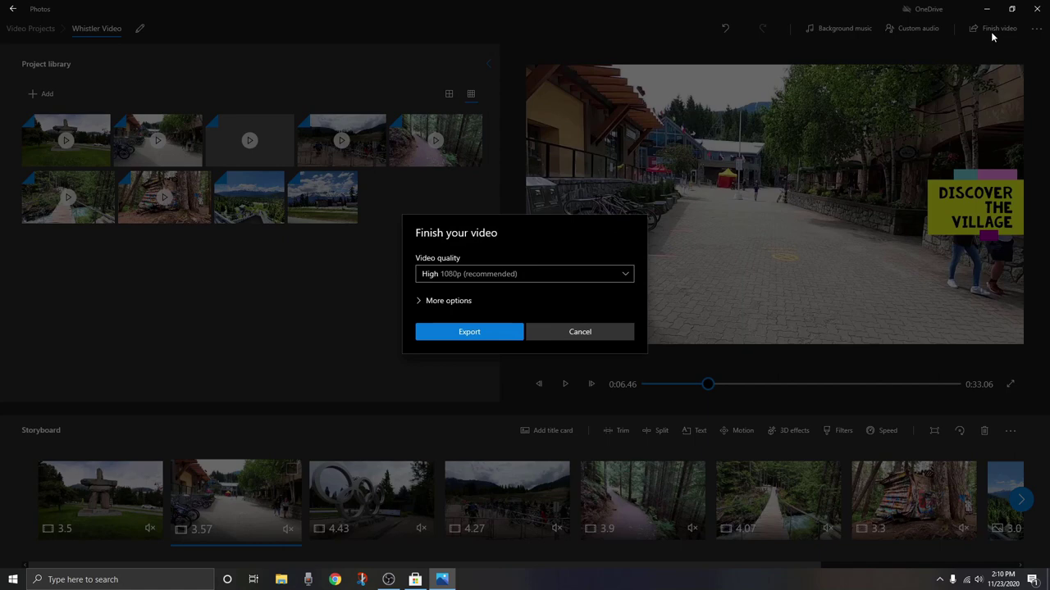
left_click(592, 276)
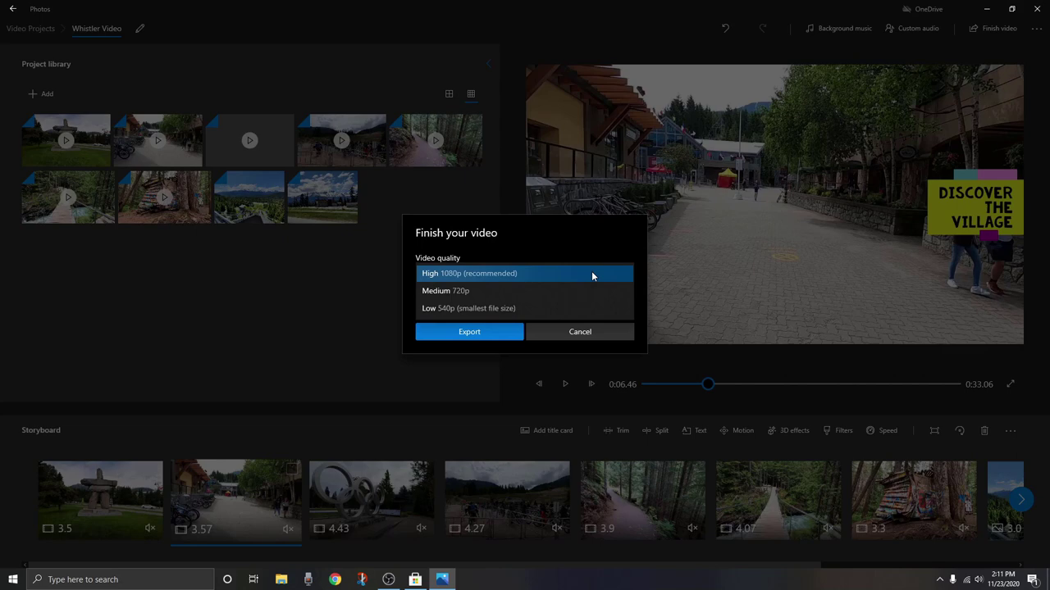
left_click(593, 275)
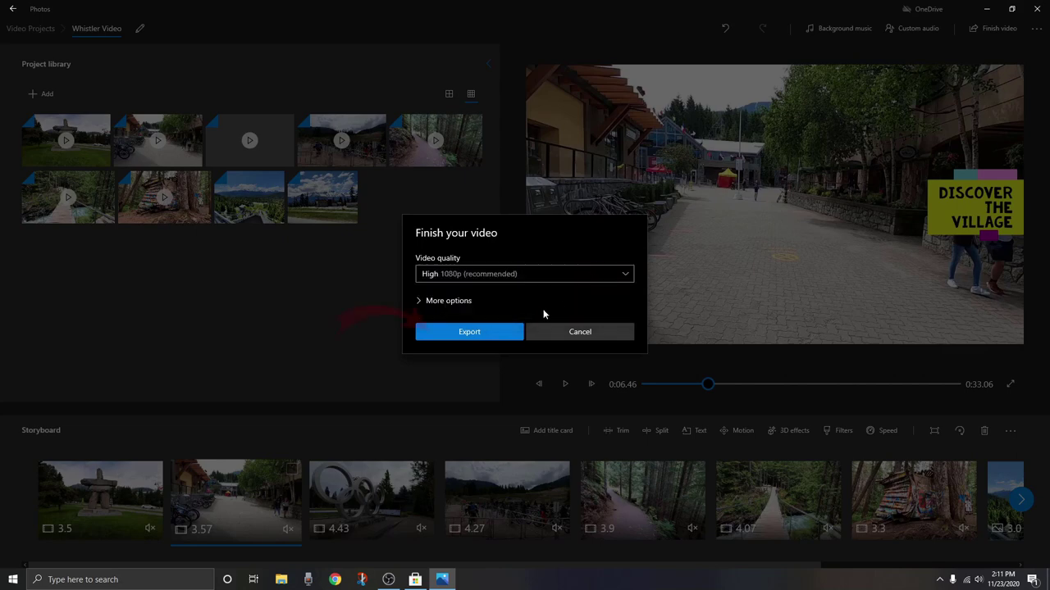
left_click(480, 336)
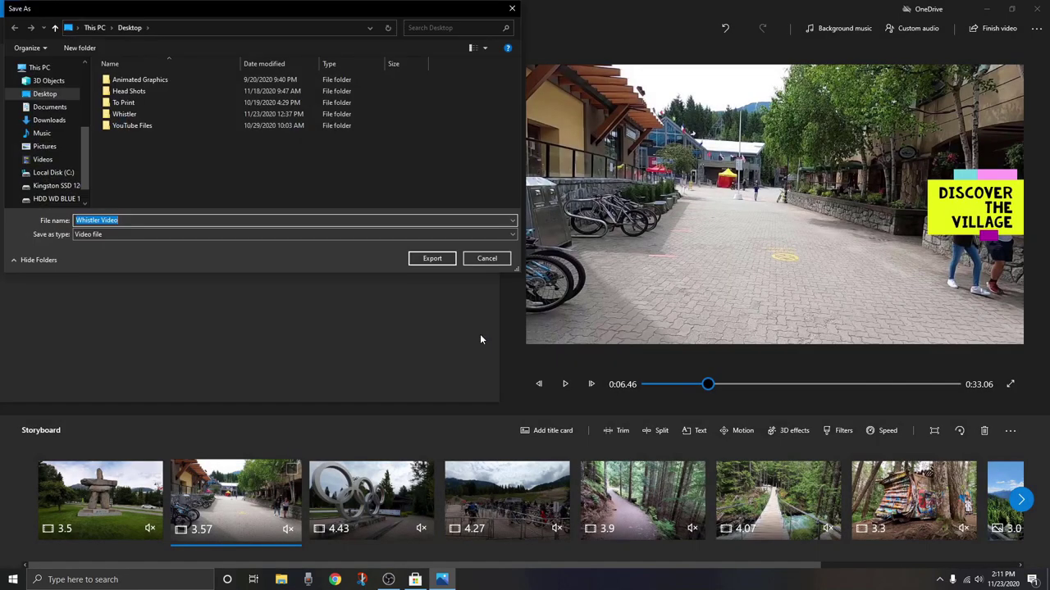
left_click(43, 95)
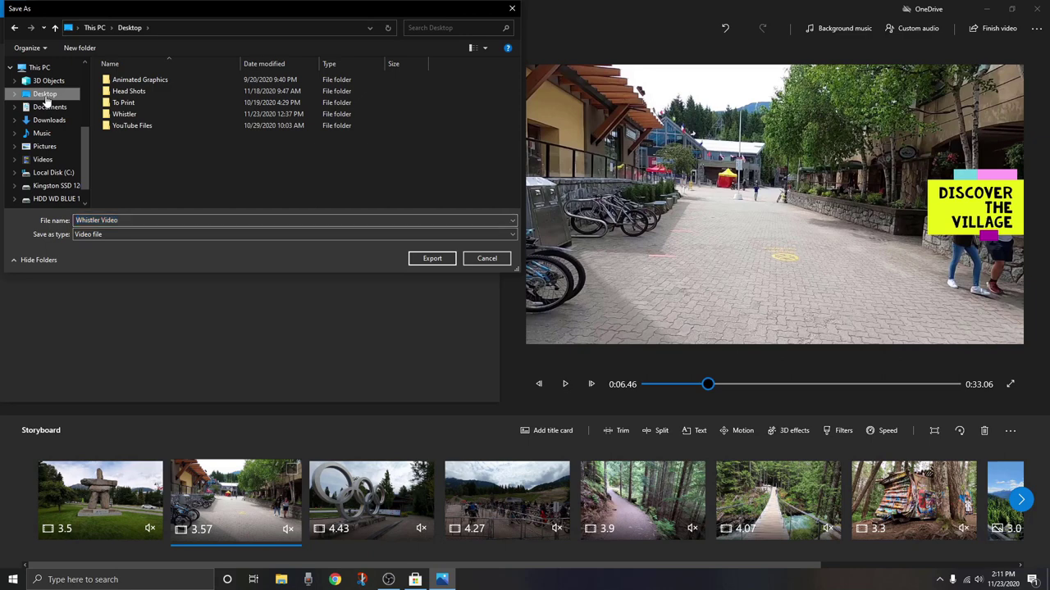
left_click_drag(251, 12, 421, 84)
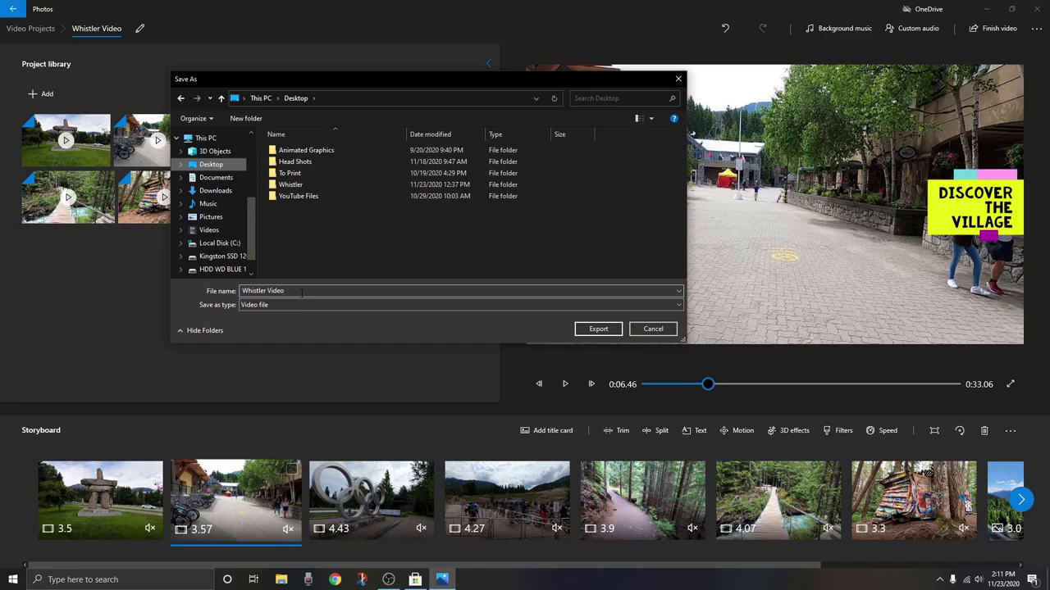
left_click(599, 329)
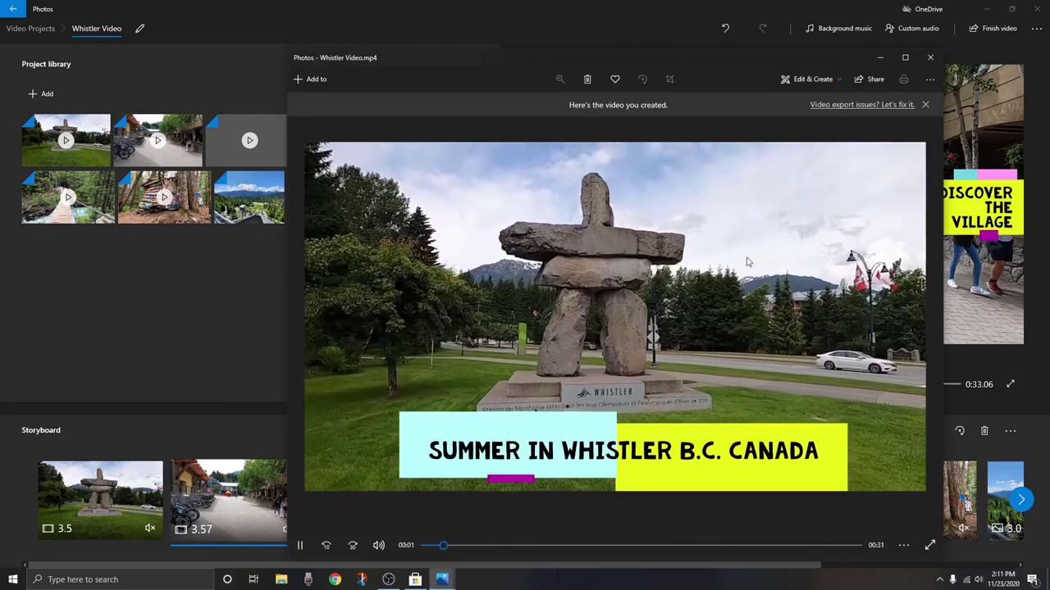
Watch the exported video in a maximized window, close it, and check the desktop for the saved file.
left_click(904, 58)
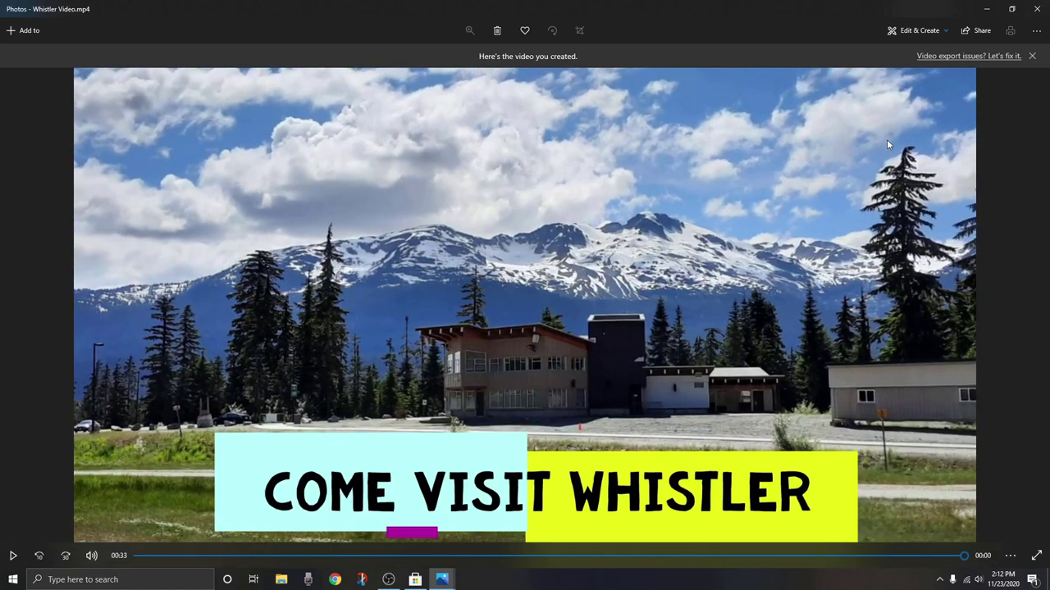
left_click(1037, 8)
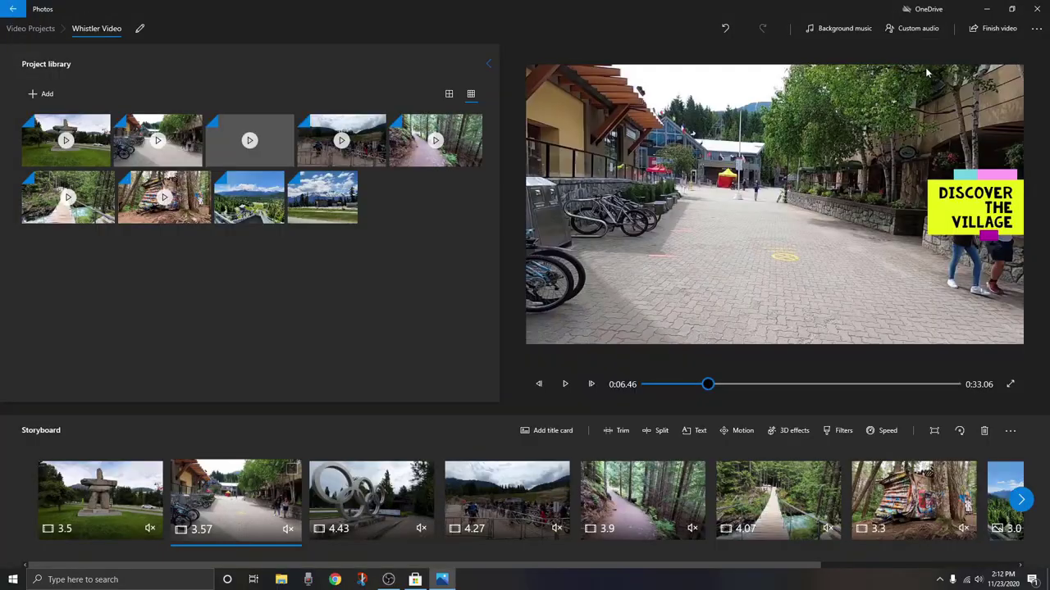
left_click(986, 8)
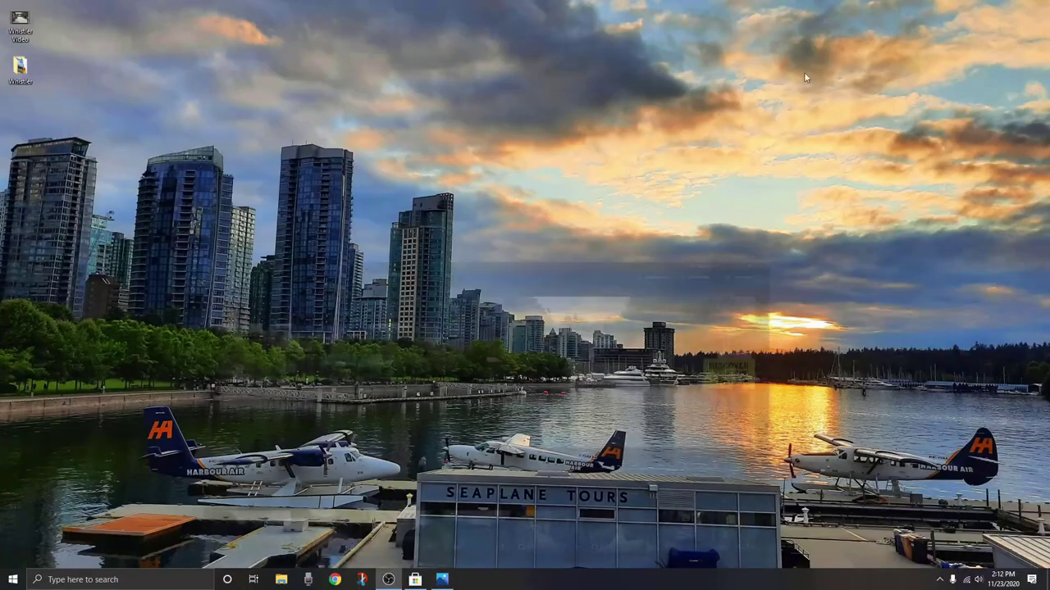
Return to the video editor, go back to the project list, and reopen the Whistler Video project.
left_click(448, 583)
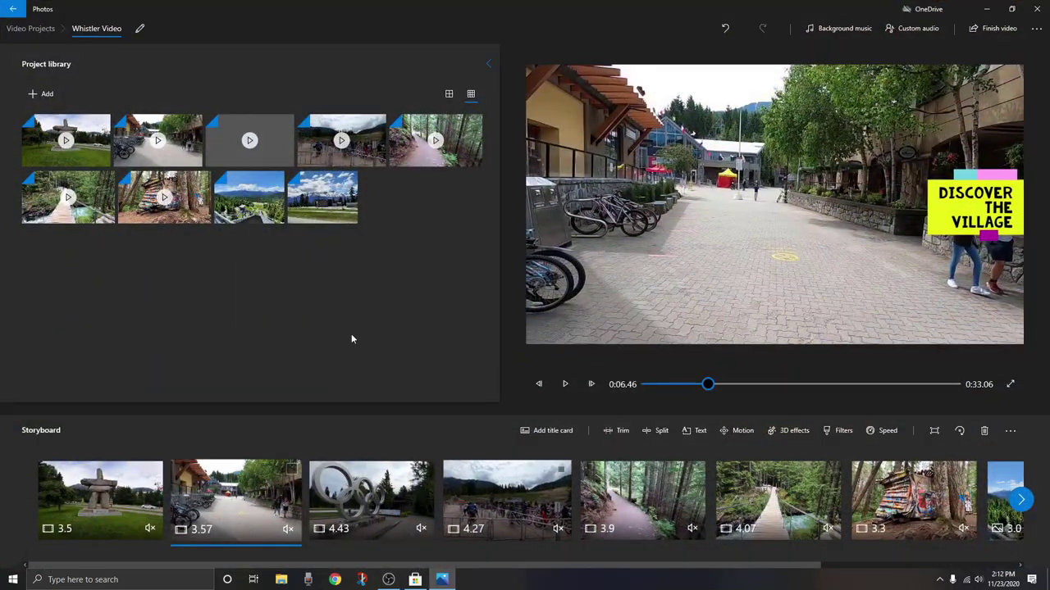
left_click(33, 29)
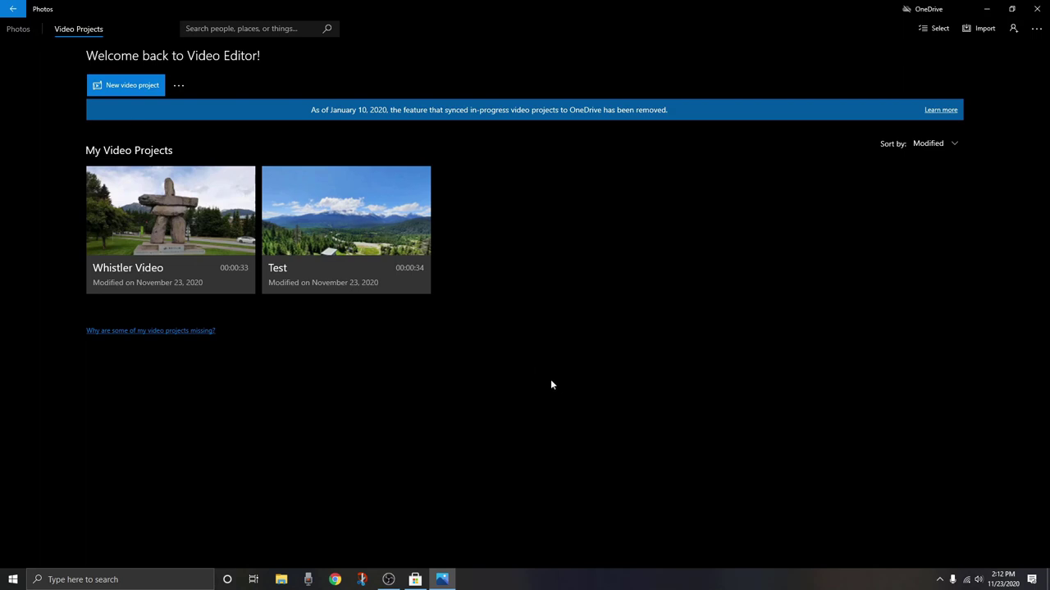
left_click(194, 217)
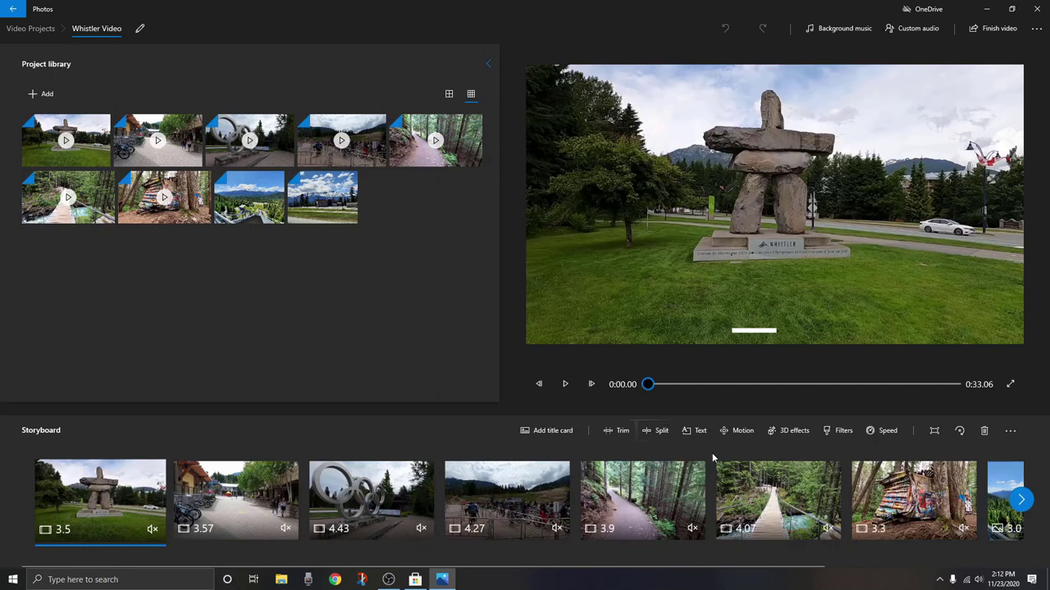